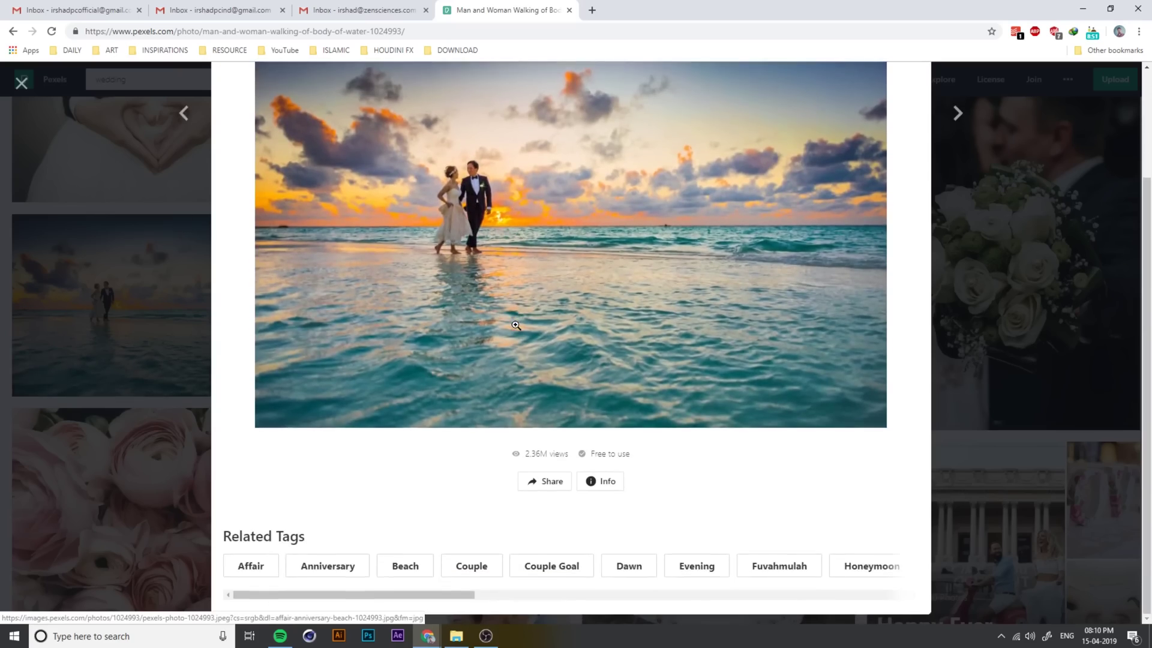
Browse the Pexels wedding search results and preview photos of couples, including the one on the reflective beach.
click(240, 360)
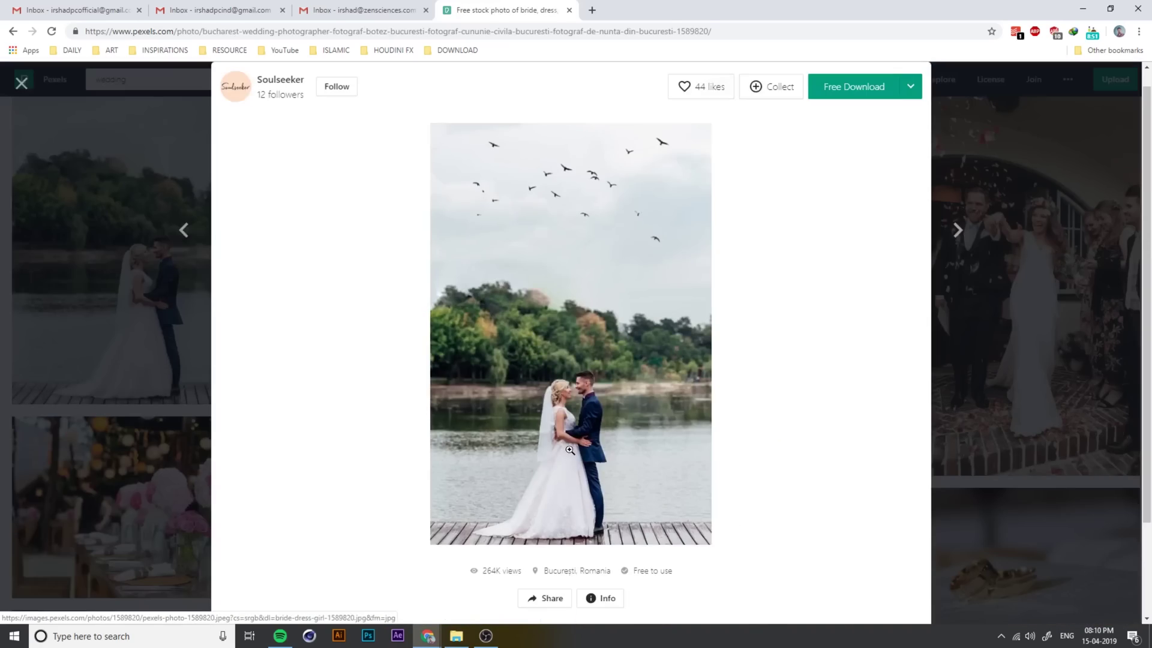
scroll(913, 339, down, 2)
click(1020, 345)
scroll(1038, 349, down, 12)
scroll(1040, 349, down, 5)
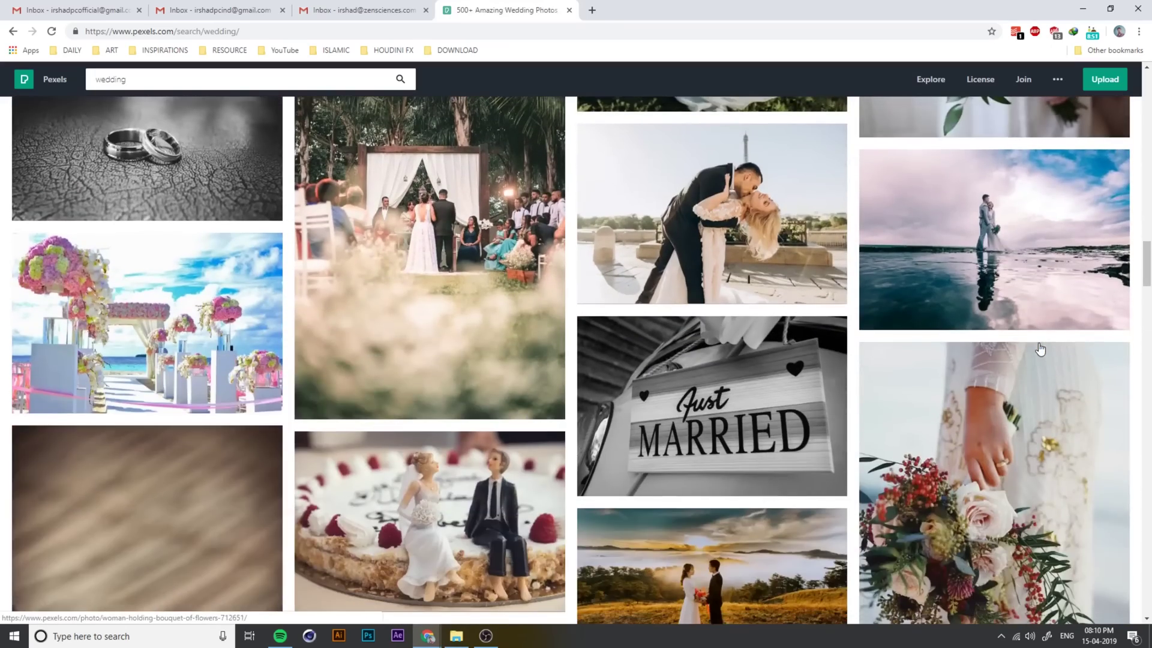
click(996, 258)
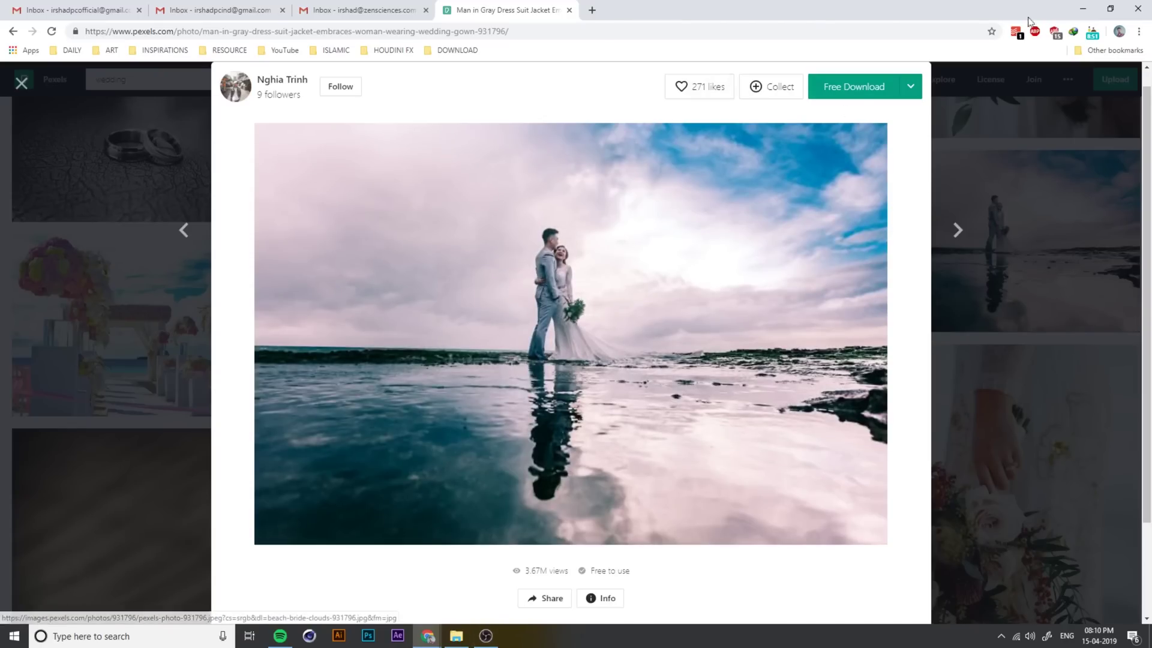
Leave the browser and look through the source photos in the 10 - POP UP VIDEO folder.
click(1082, 8)
click(419, 256)
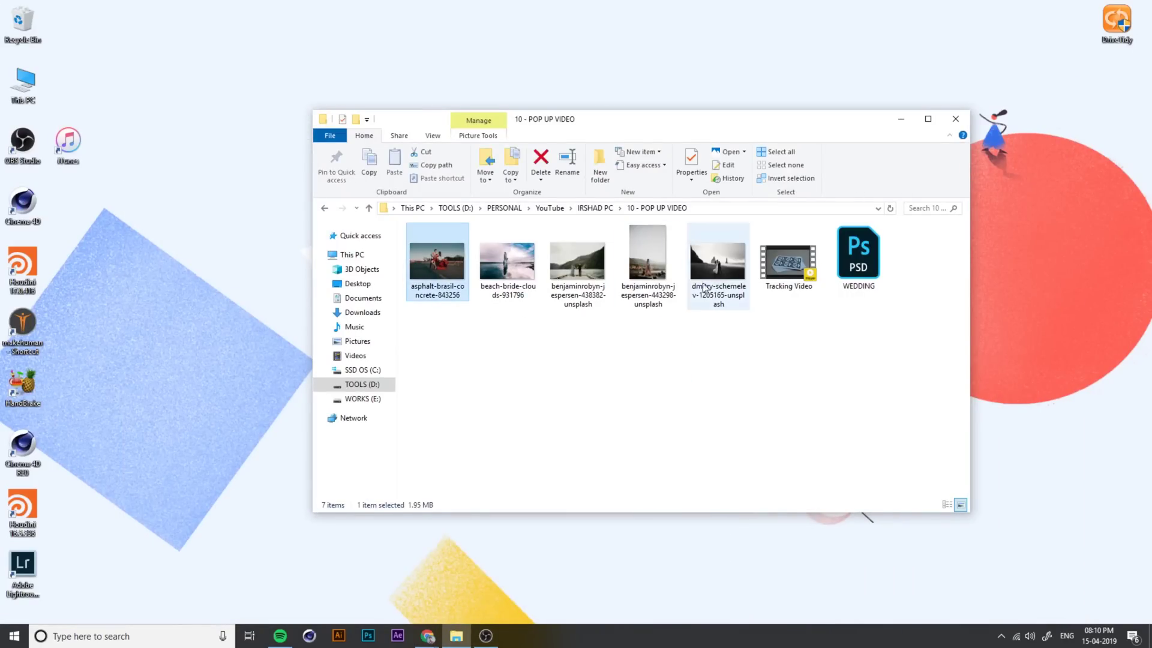
click(796, 358)
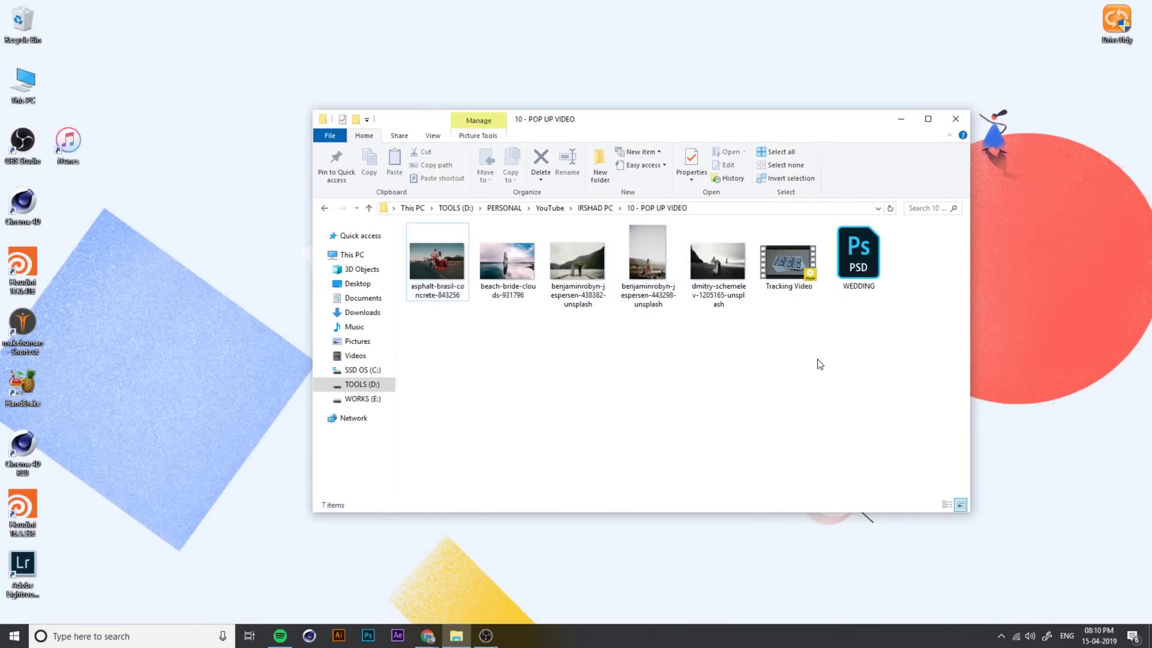
Preview Tracking Video.mov in a smaller player window, skipping ahead through the footage of the marker cards.
click(774, 258)
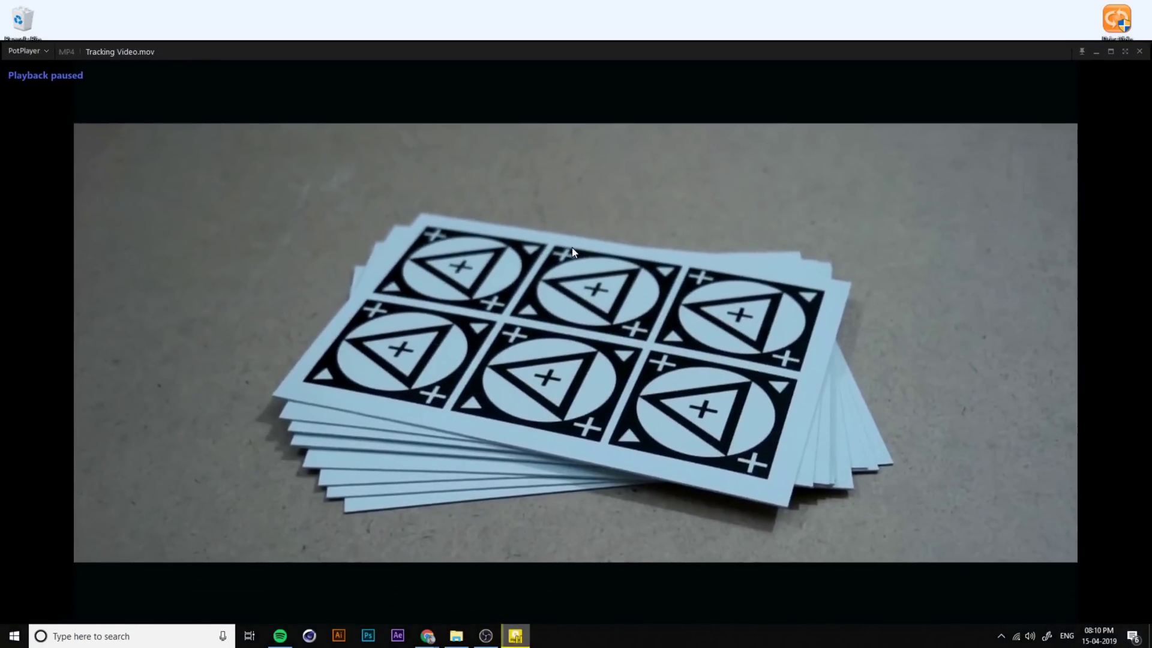
key(1)
drag(516, 221, 876, 296)
key(space)
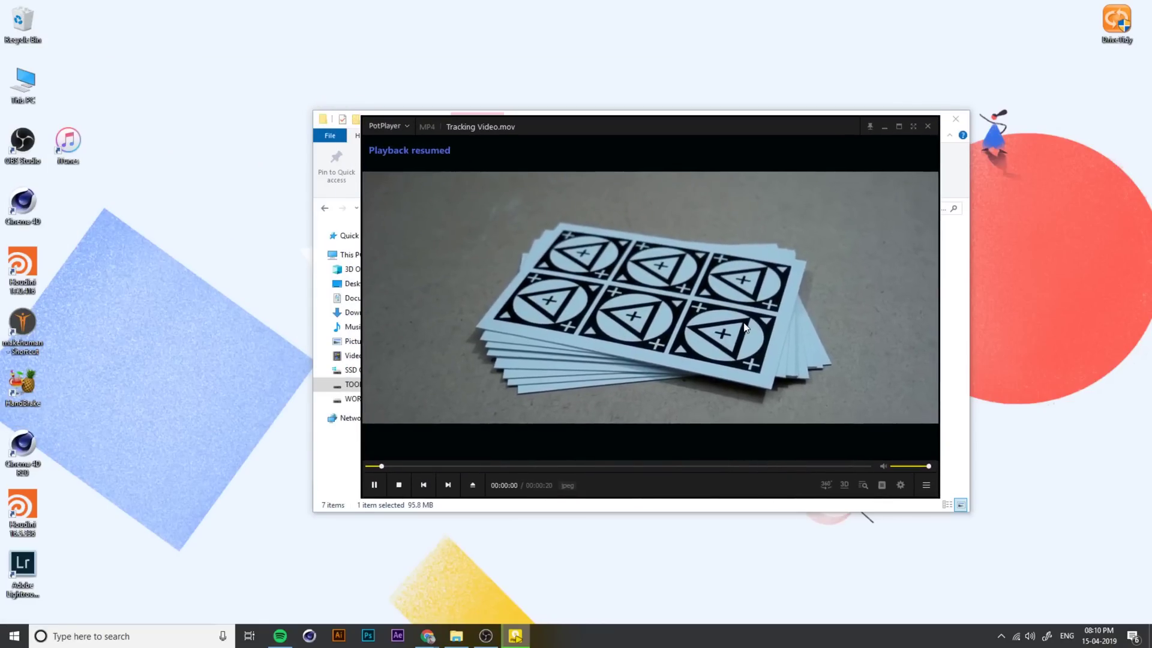
key(Right)
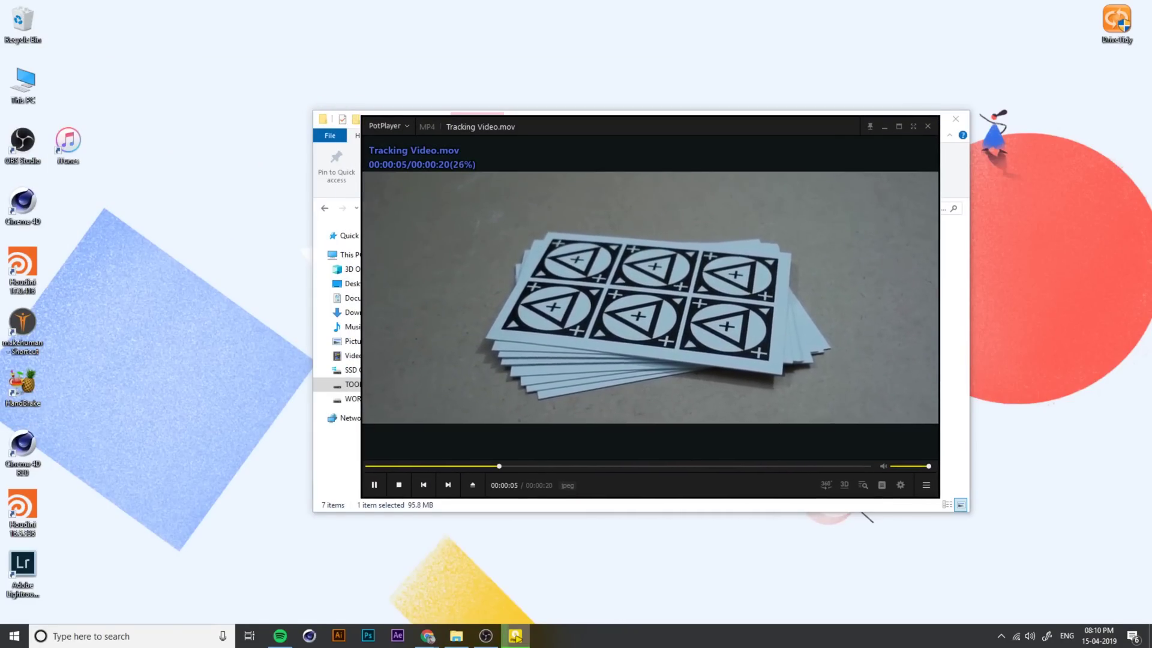
key(space)
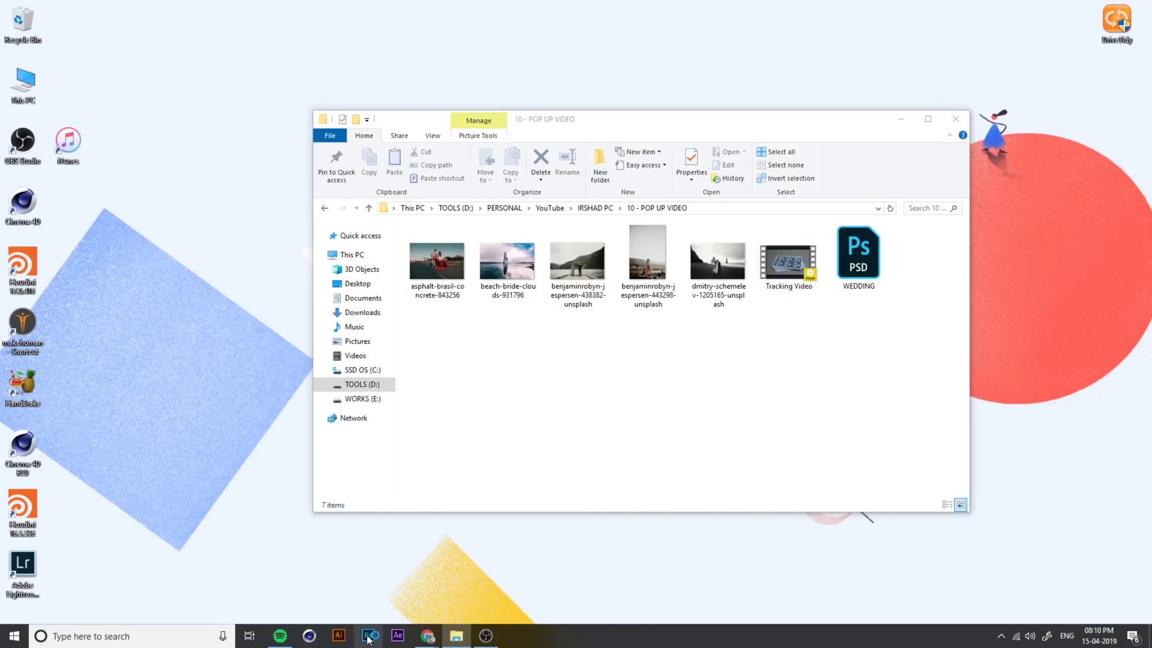
Launch Photoshop and open the beach-bride-clouds-931796 photo from the project folder.
click(368, 635)
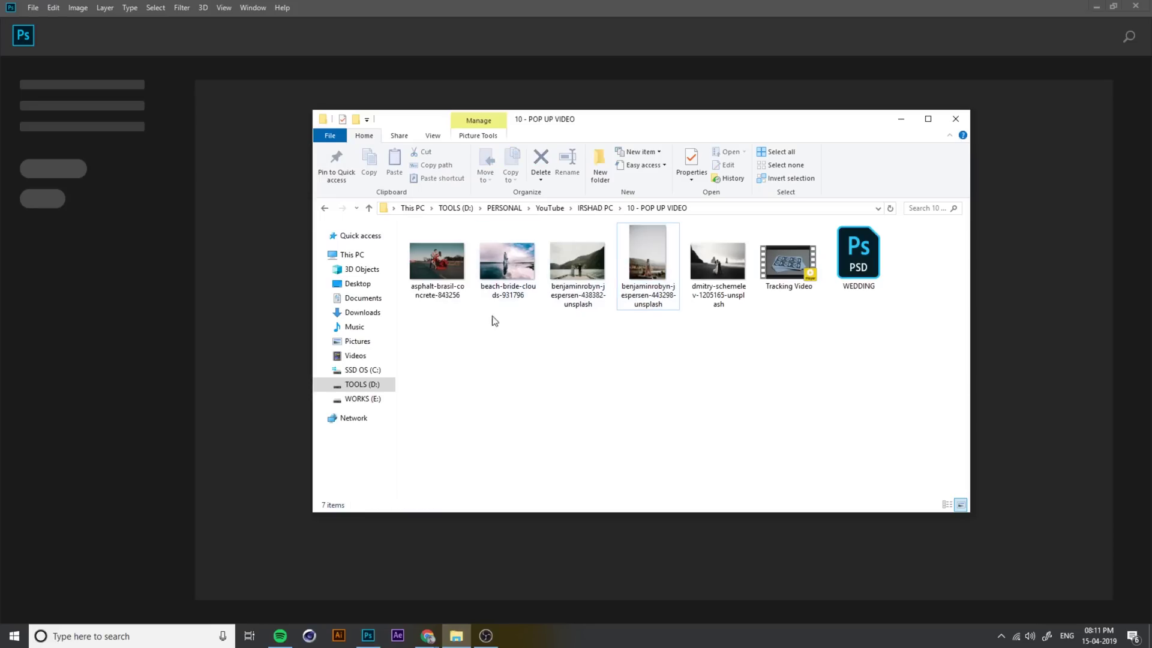
drag(508, 264, 241, 356)
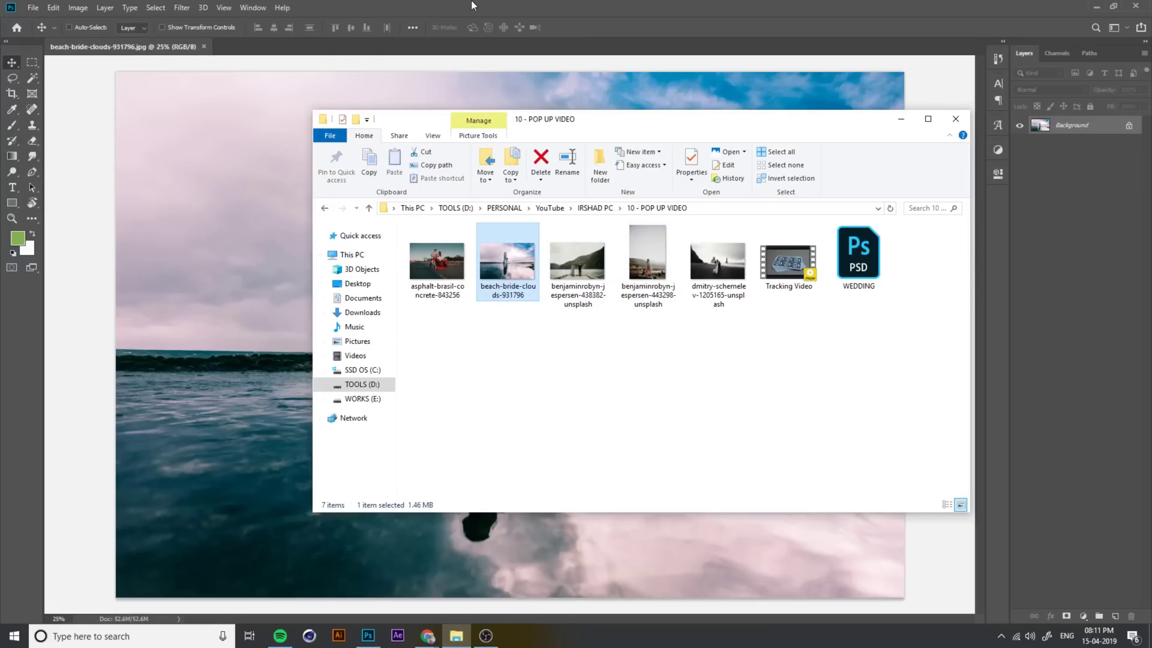
click(472, 6)
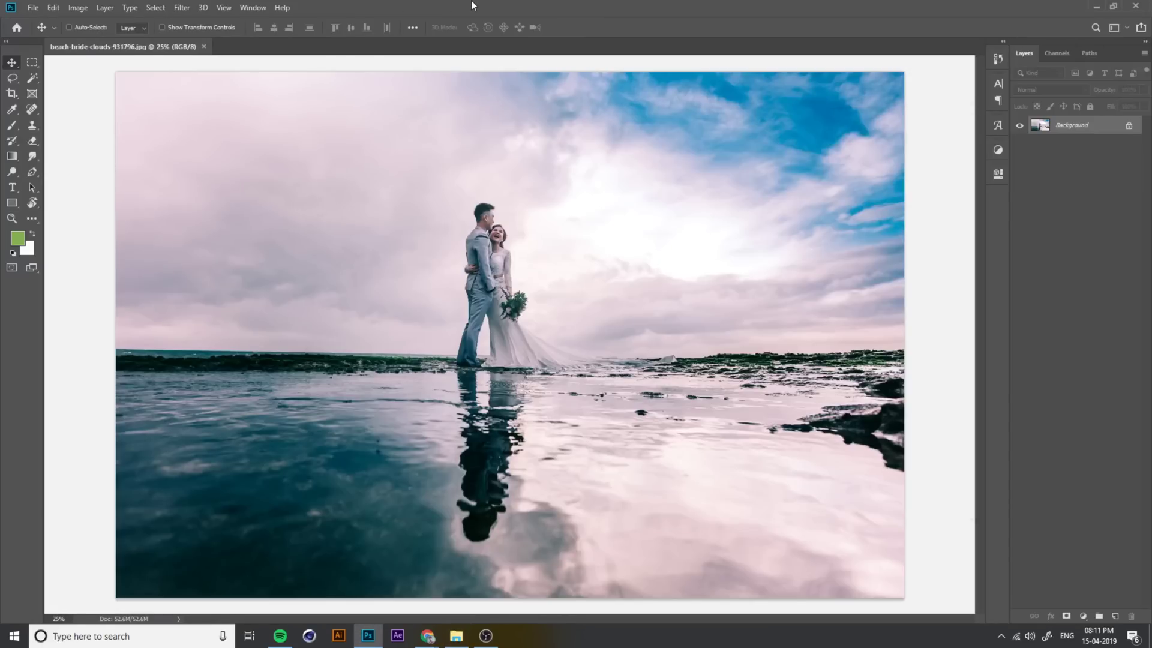
Unlock the photo's Background layer so it becomes a regular editable layer.
key(ctrl+minus)
key(ctrl+minus)
key(ctrl+plus)
key(ctrl+plus)
key(ctrl+minus)
click(1129, 126)
Trace around the bride and groom with the Magnetic Lasso to select the couple.
click(12, 79)
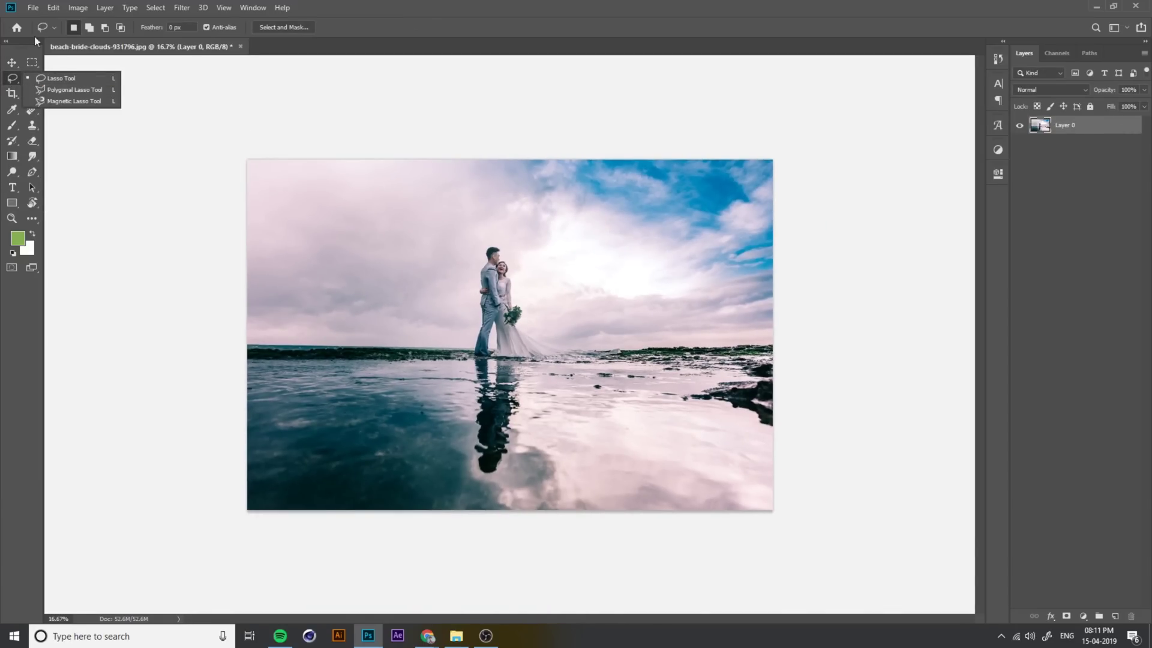
click(32, 78)
scroll(496, 327, up, 2)
click(12, 78)
click(69, 104)
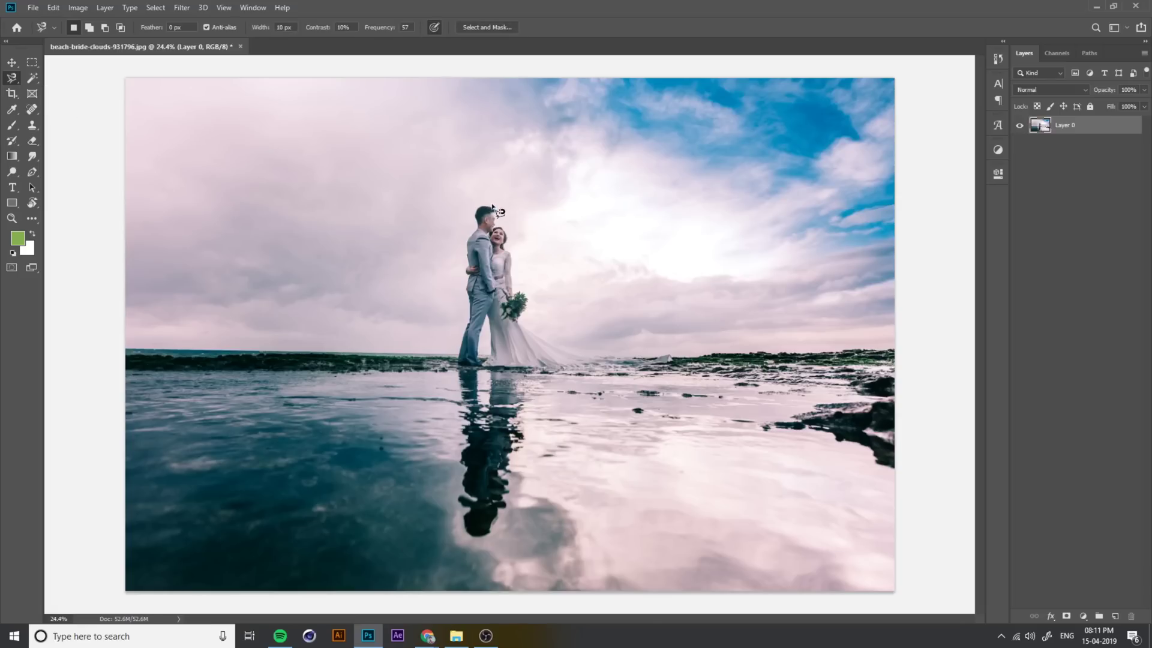
click(493, 210)
click(492, 210)
key(ctrl+d)
Add the trailing end of the bride's dress to the selection with the Magnetic Lasso.
click(32, 81)
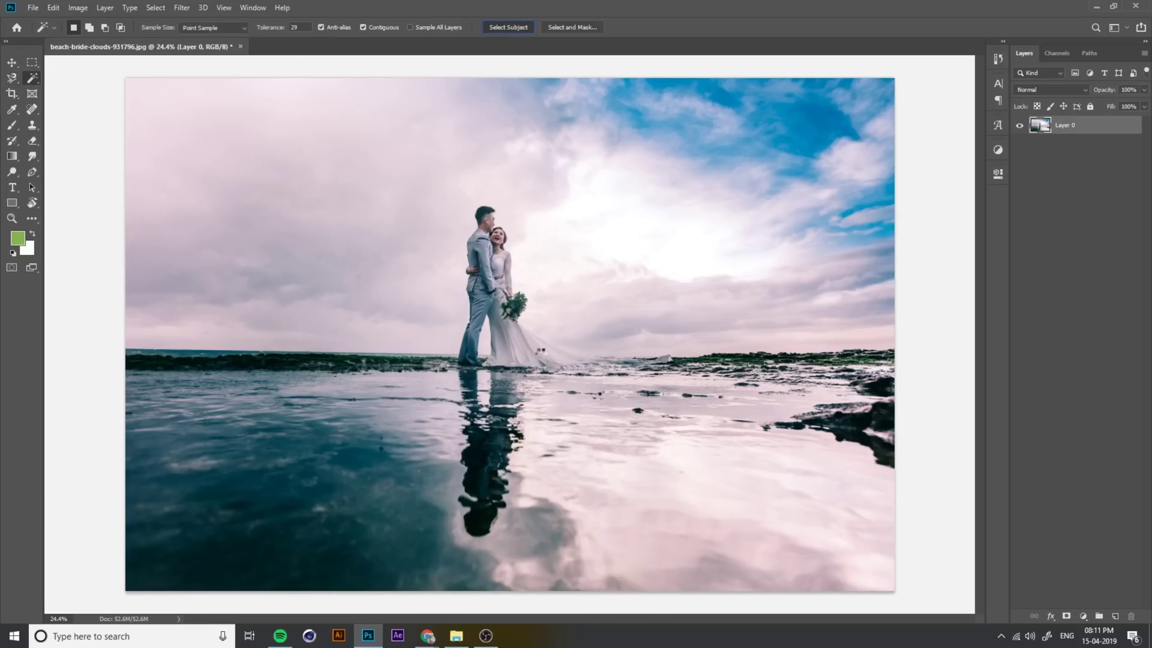
click(11, 79)
scroll(517, 296, up, 3)
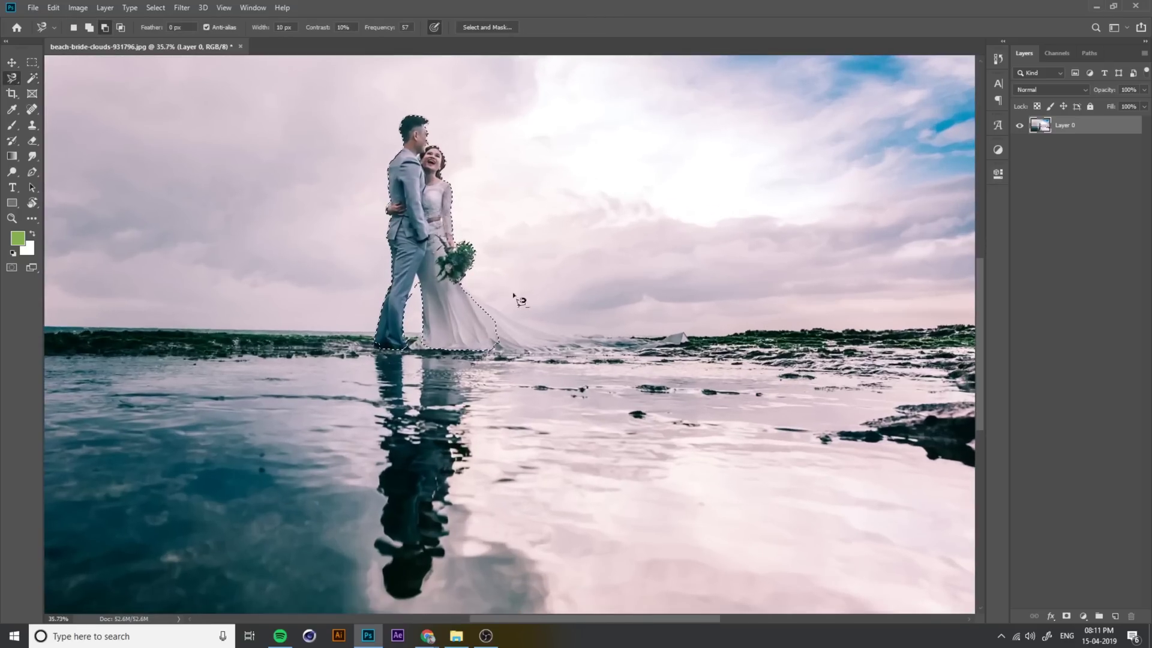
click(469, 290)
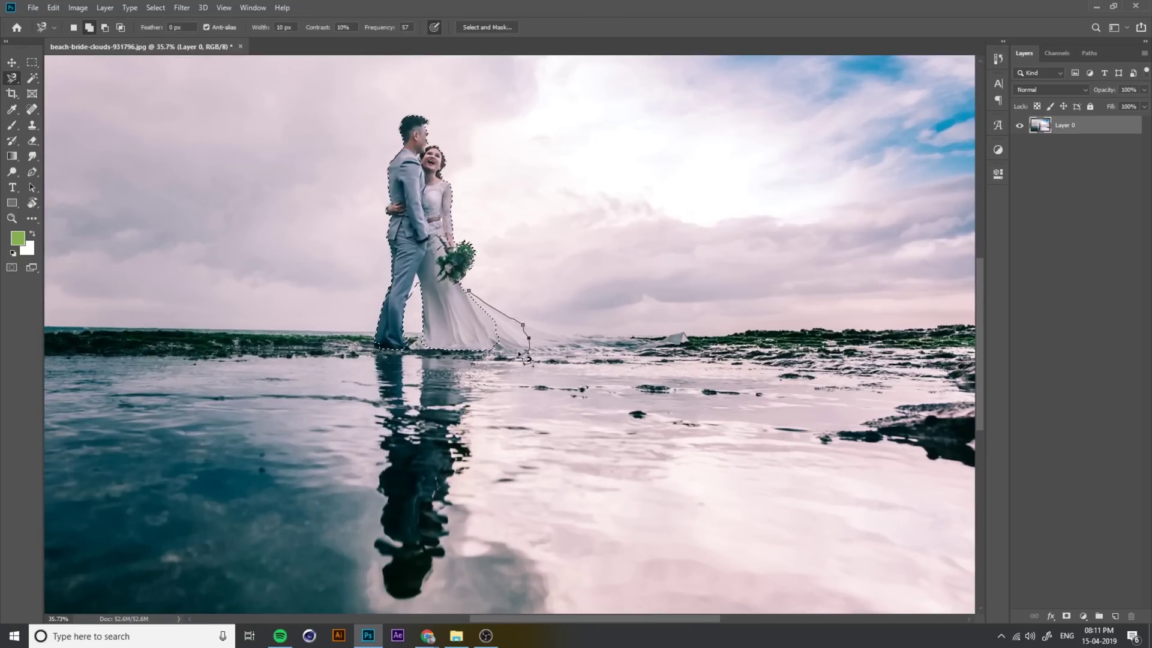
double_click(406, 354)
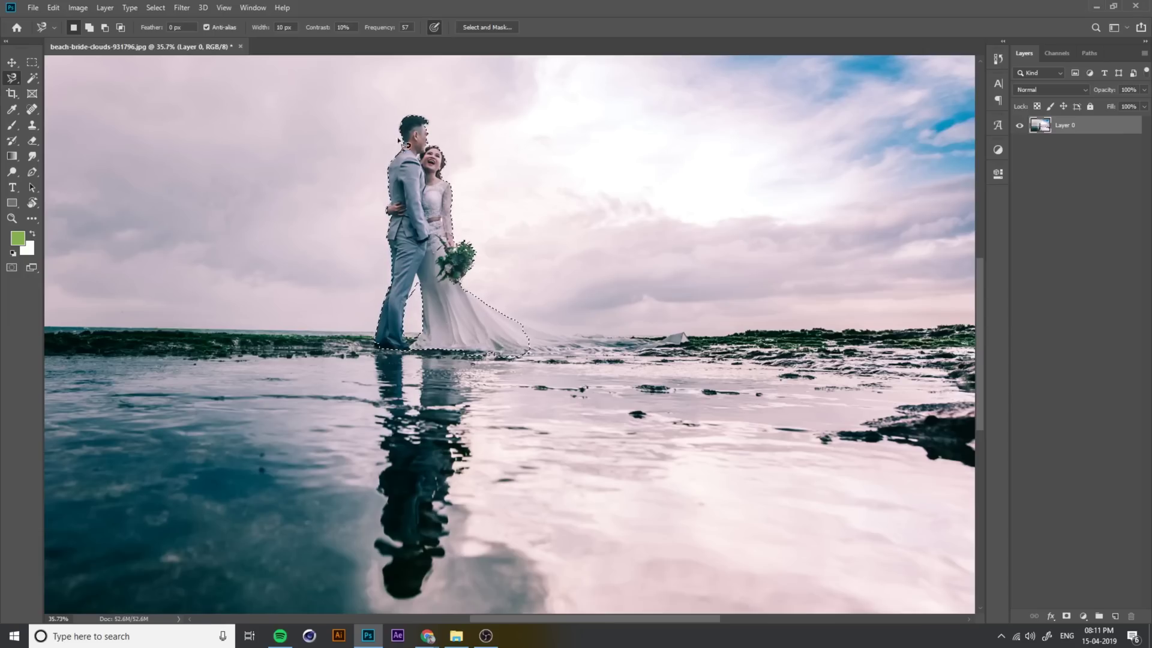
Refine the dress edge in Select and Mask and output the couple to a new layer with a layer mask.
click(492, 24)
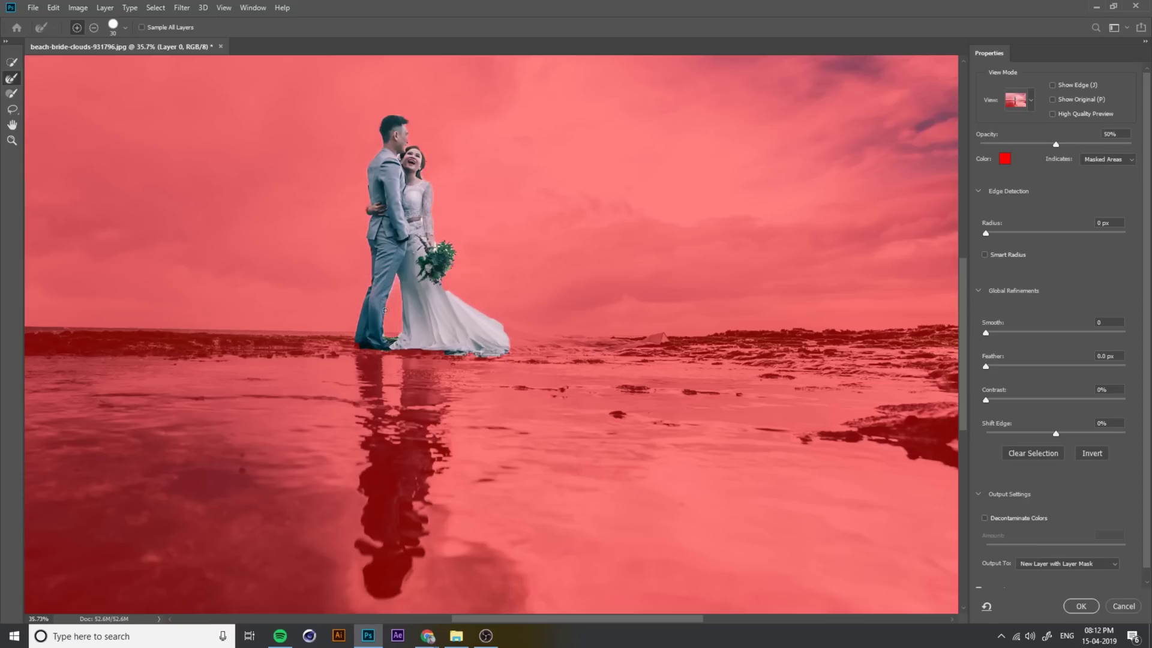
drag(498, 328, 505, 334)
click(1081, 607)
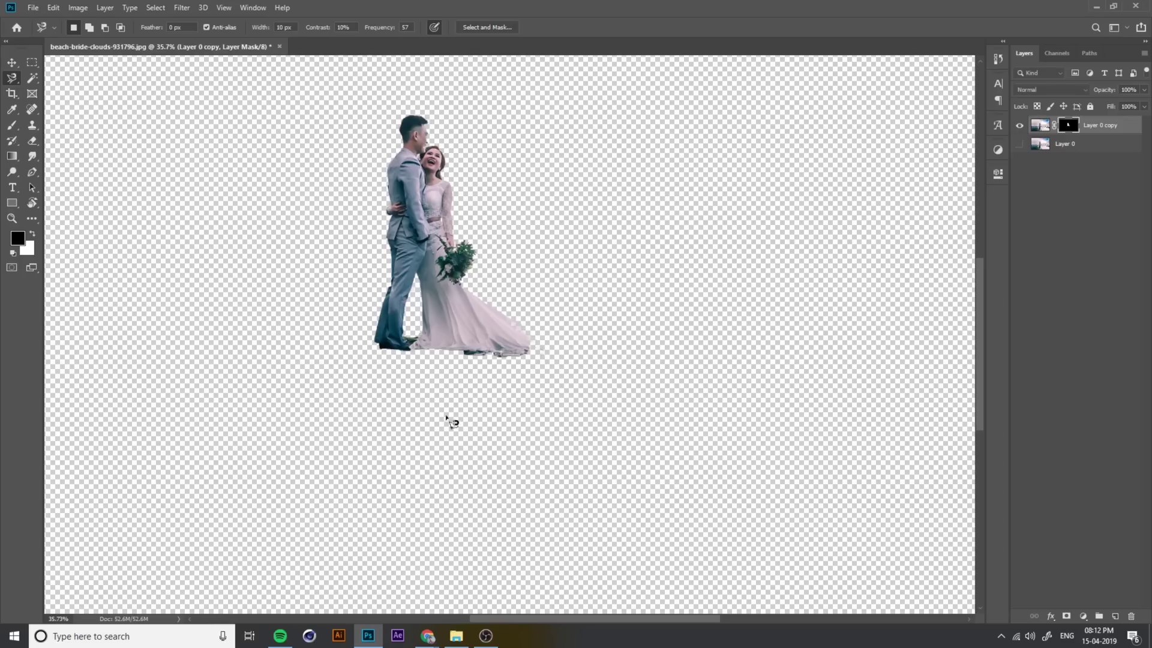
Show the original photo layer, hide the masked copy, and make the original layer active.
click(1019, 144)
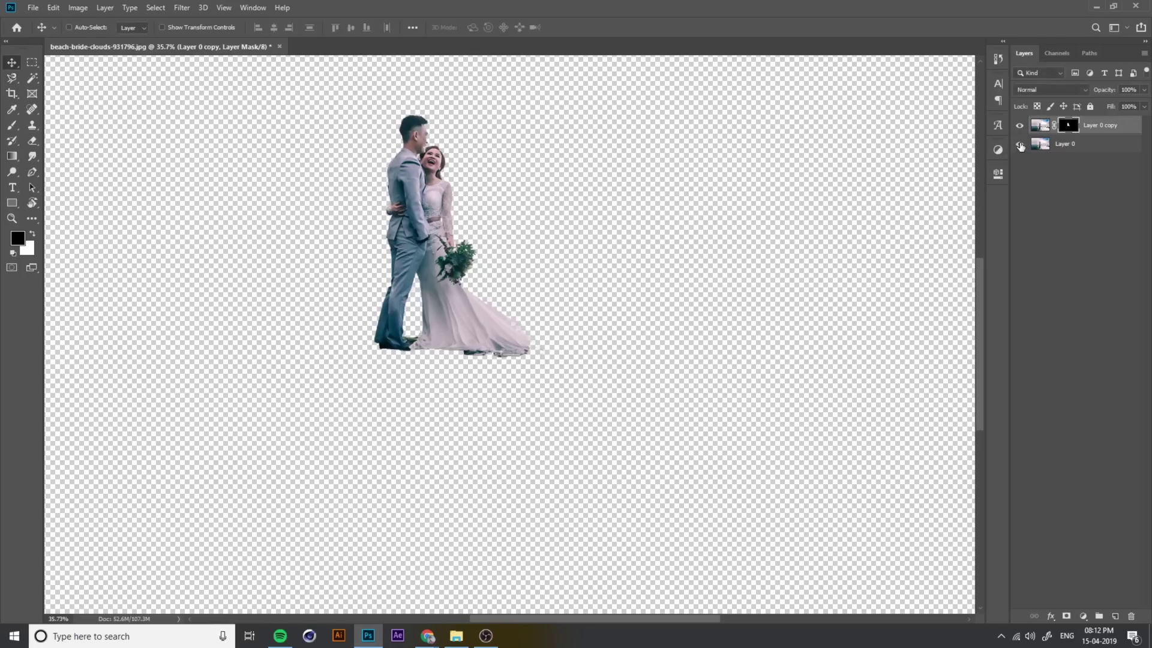
key(ctrl+0)
click(1019, 125)
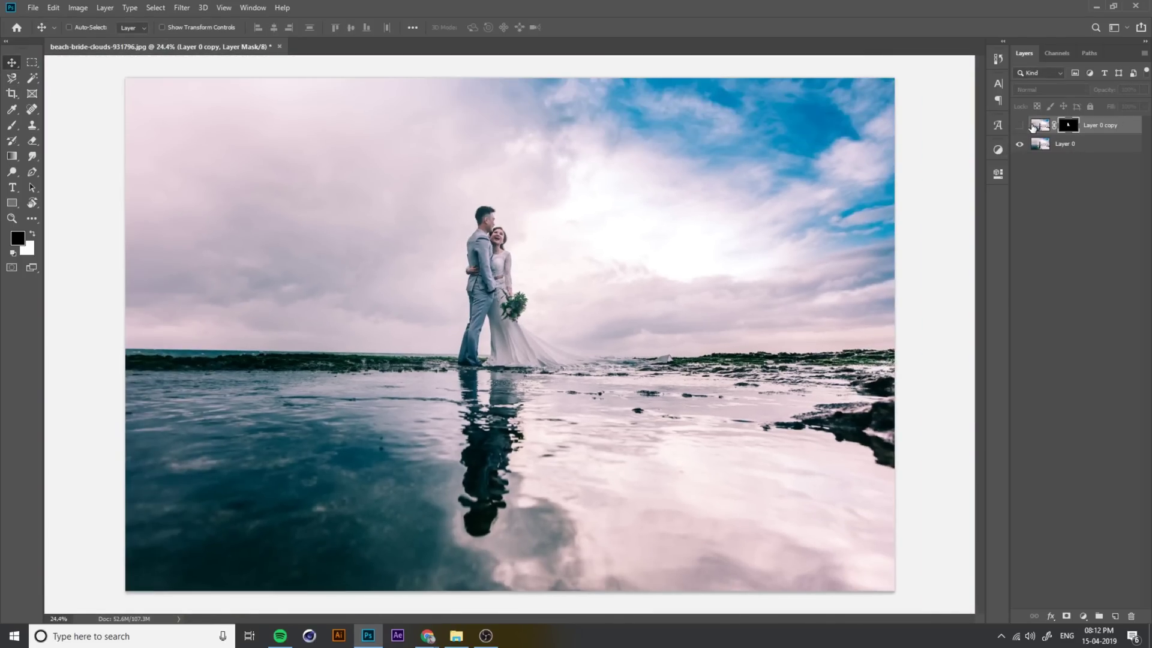
click(1084, 147)
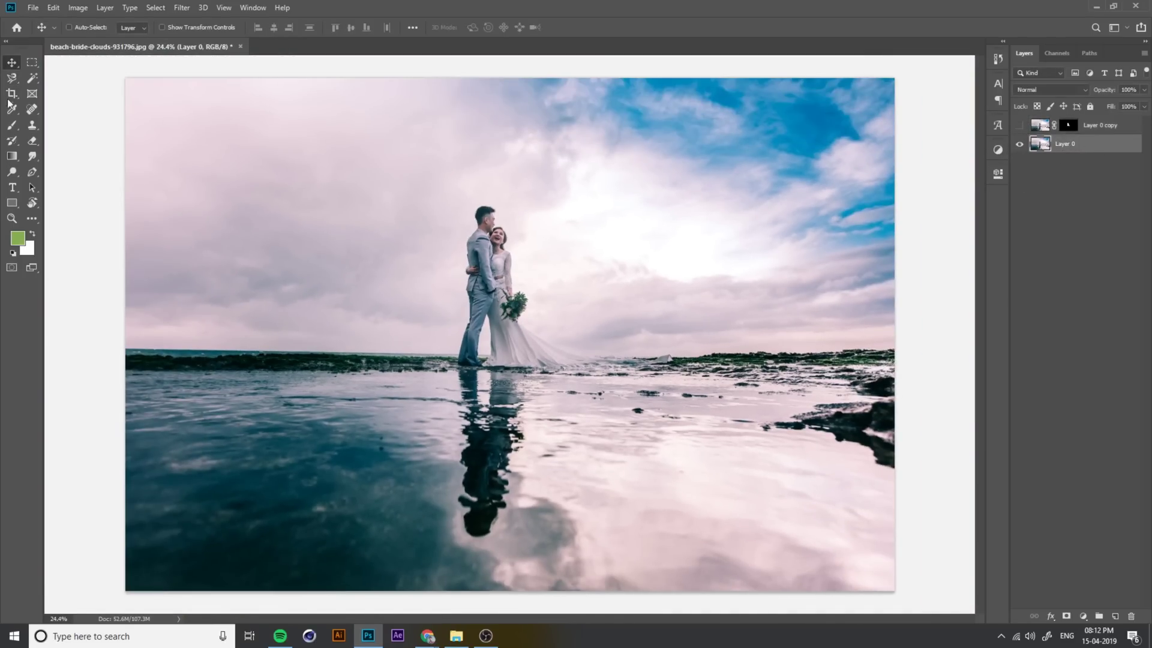
Paint over the couple on Layer 0 with the Content-Aware Spot Healing Brush at size 200 to remove them.
click(32, 125)
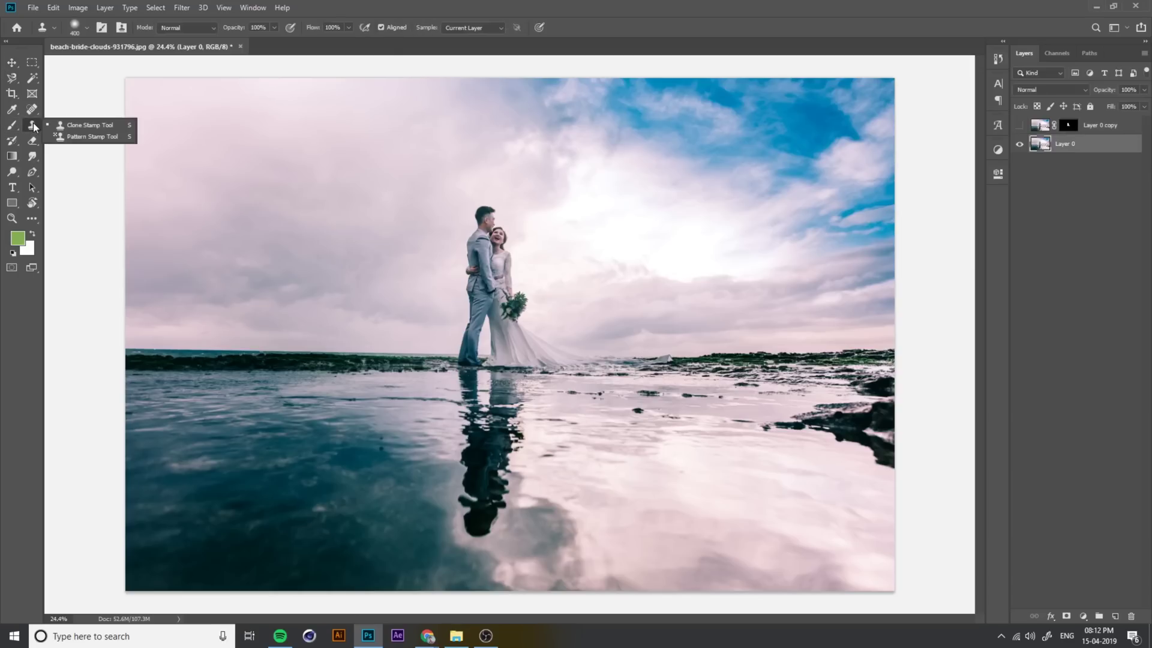
scroll(486, 257, up, 2)
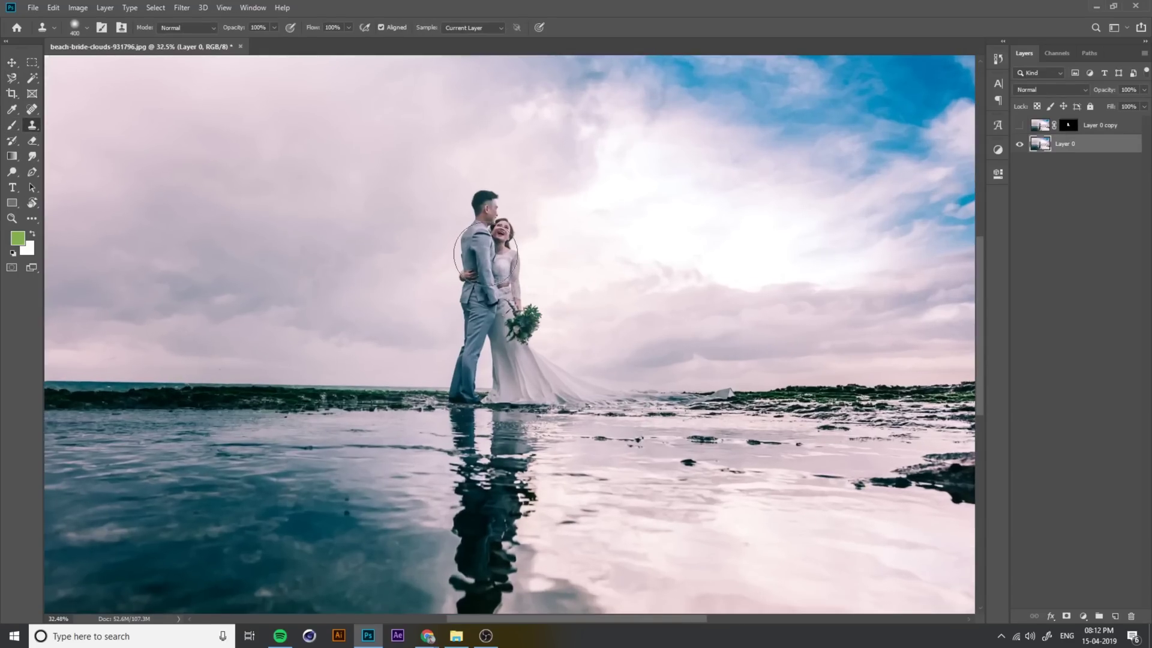
key(j)
mouse_move(480, 203)
mouse_down()
mouse_move(501, 244)
mouse_move(489, 214)
mouse_move(499, 290)
mouse_move(442, 351)
mouse_up()
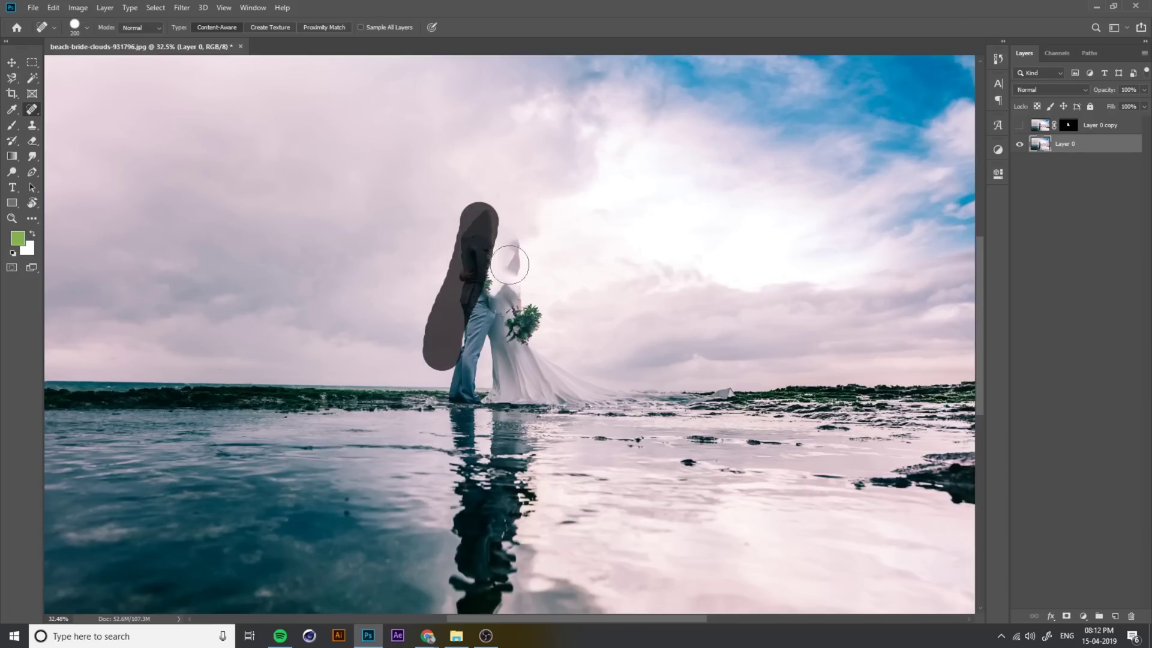
drag(516, 257, 528, 346)
drag(485, 270, 444, 375)
drag(499, 284, 499, 346)
mouse_move(733, 397)
mouse_down()
mouse_move(625, 404)
mouse_move(548, 394)
mouse_up()
drag(525, 318, 514, 376)
mouse_move(466, 287)
mouse_down()
mouse_move(478, 374)
mouse_move(460, 347)
mouse_move(570, 375)
mouse_up()
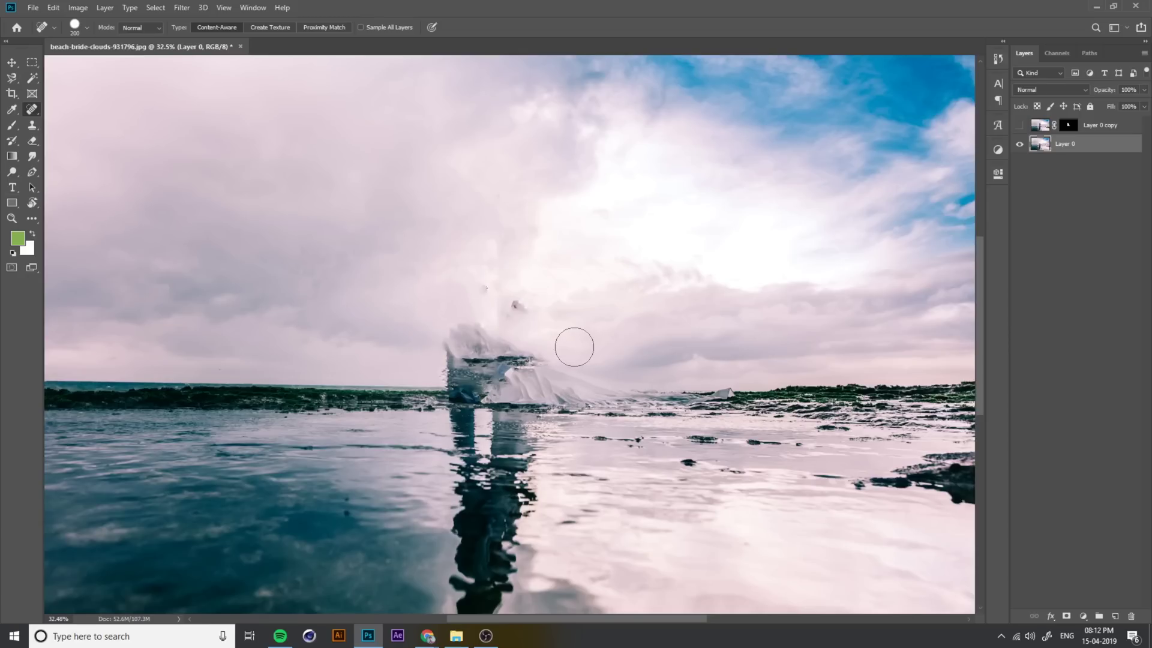
Lasso the leftover remnants of the couple near the horizon, fill them from the surroundings, and deselect.
key(l)
click(429, 283)
double_click(476, 287)
click(475, 286)
key(ctrl+d)
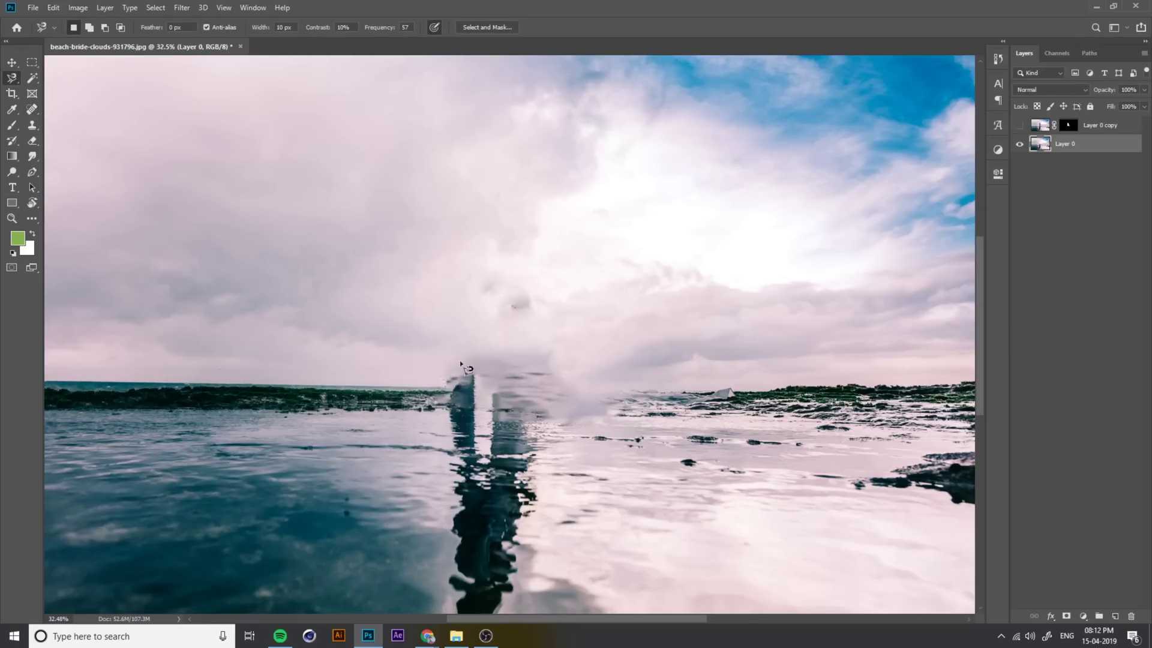
Rebuild the shoreline where the couple stood by cloning nearby areas with the Clone Stamp.
scroll(474, 366, down, 6)
scroll(487, 356, up, 2)
key(s)
alt+click(447, 355)
mouse_move(485, 358)
mouse_down()
mouse_move(526, 357)
mouse_move(474, 354)
mouse_move(600, 359)
mouse_up()
key(v)
scroll(551, 321, down, 2)
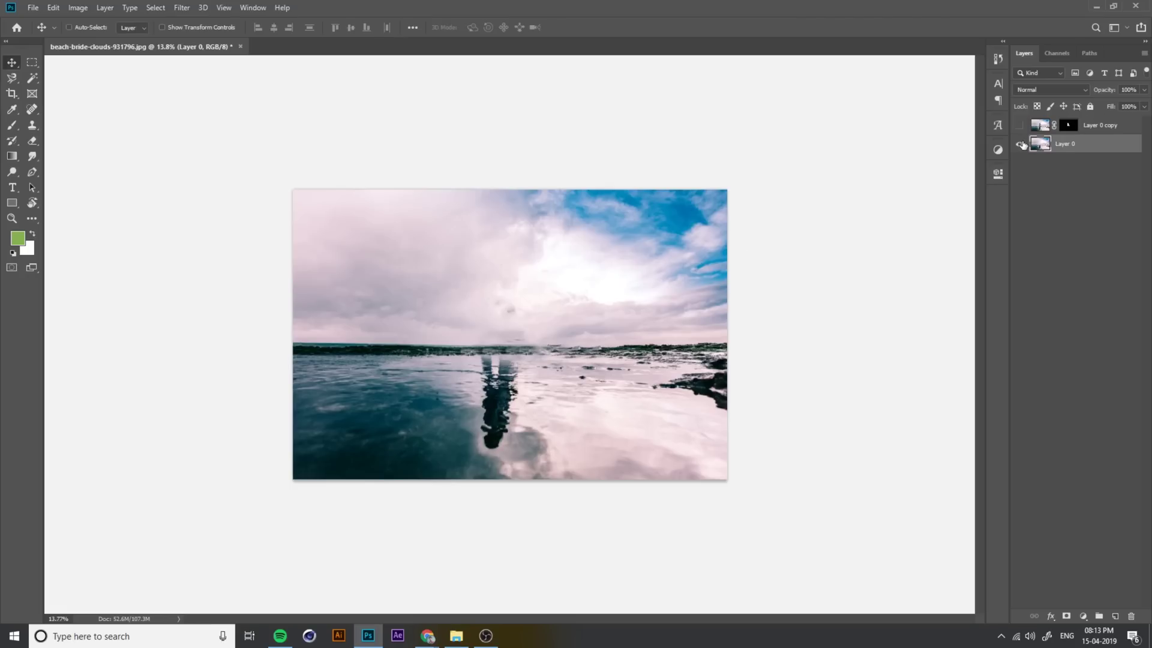
Toggle the visibility of both layers to compare the cut-out couple with the cleaned background, leaving both shown.
click(1019, 125)
click(1017, 145)
click(1018, 146)
click(1020, 126)
click(1020, 126)
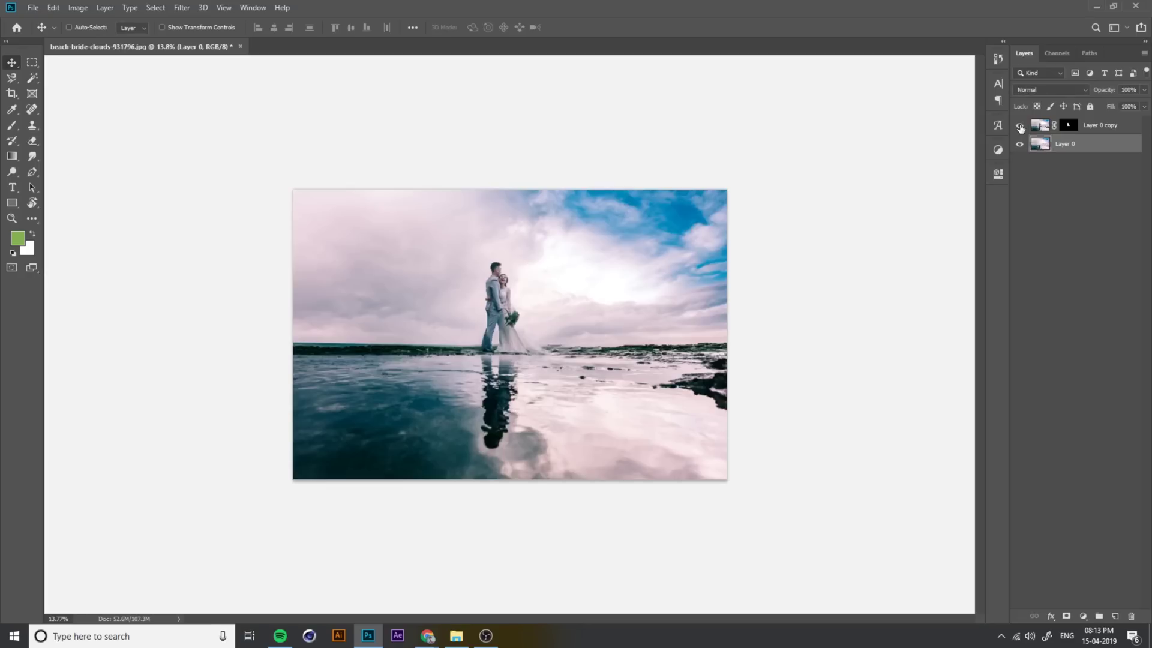
Close the beach-bride-clouds document without saving and open WEDDING.psd from the project folder.
click(241, 47)
click(586, 238)
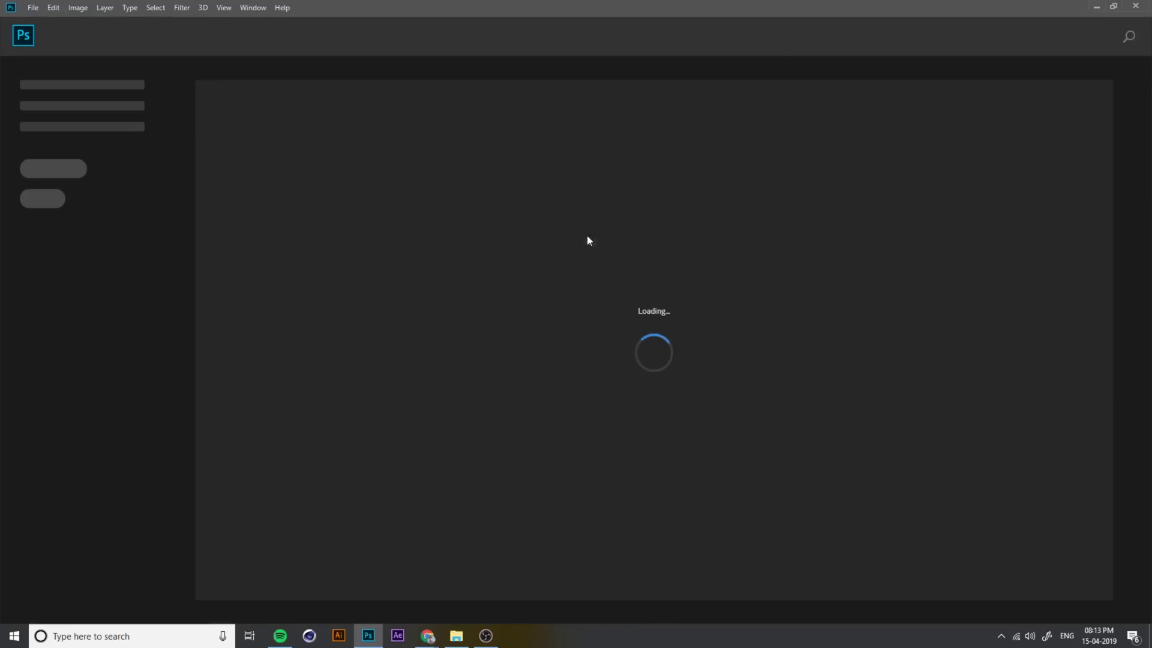
click(456, 637)
double_click(857, 251)
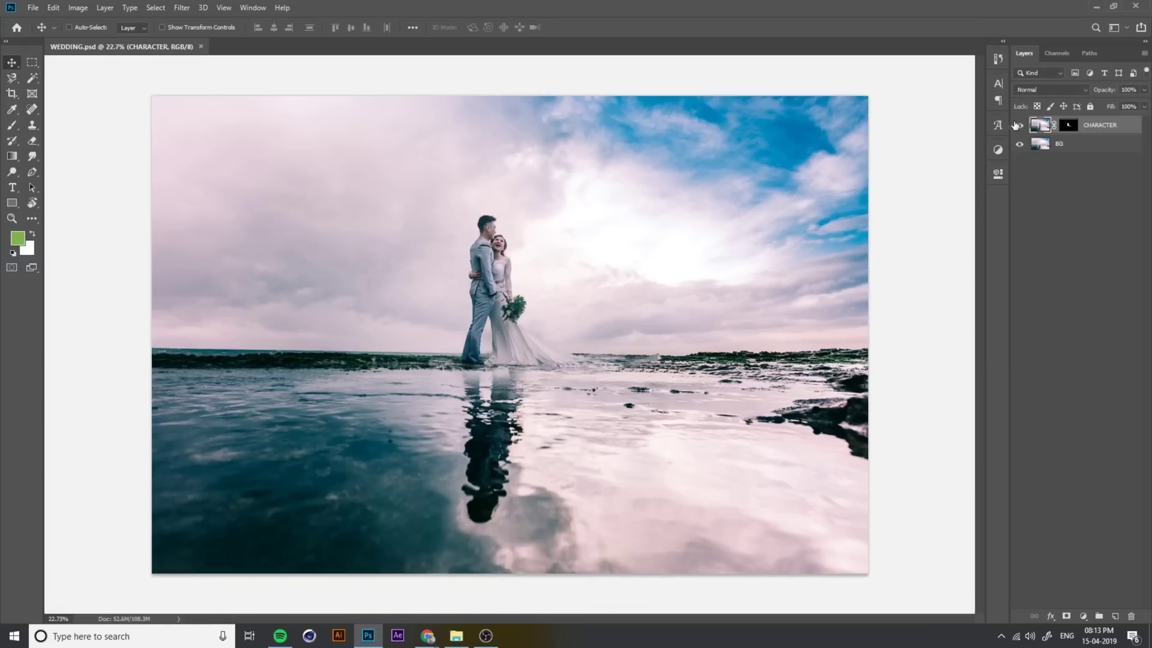
Toggle the CHARACTER layer's visibility to examine the cleaned BG layer beneath, leaving the couple shown.
click(1017, 125)
click(1018, 124)
click(1018, 125)
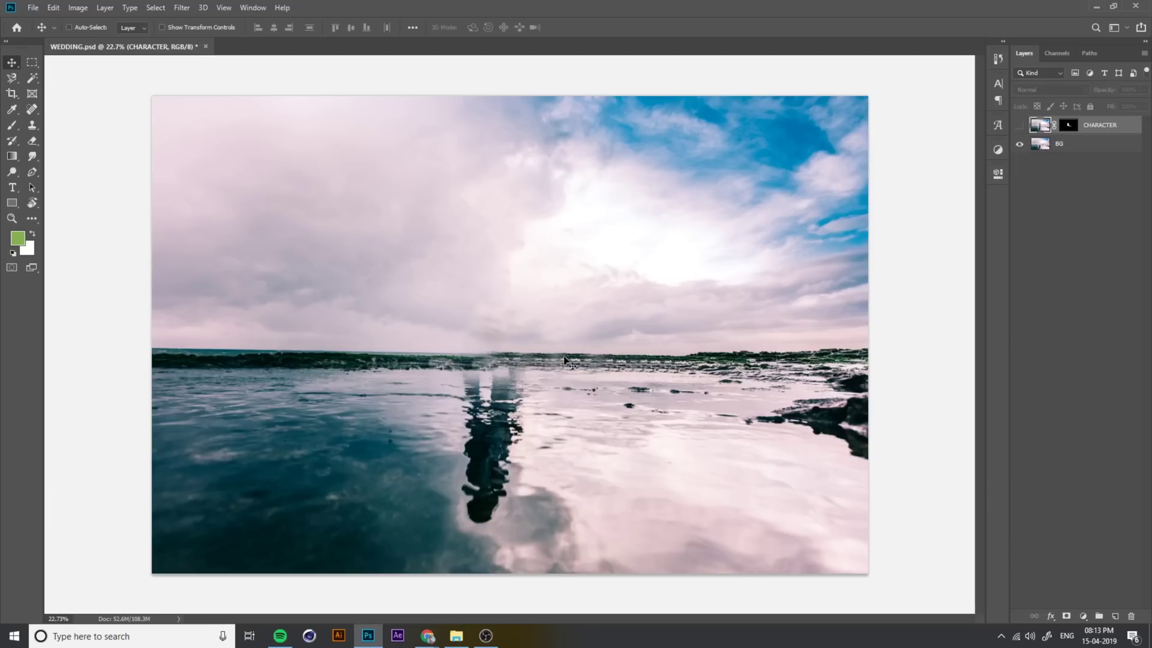
click(1018, 124)
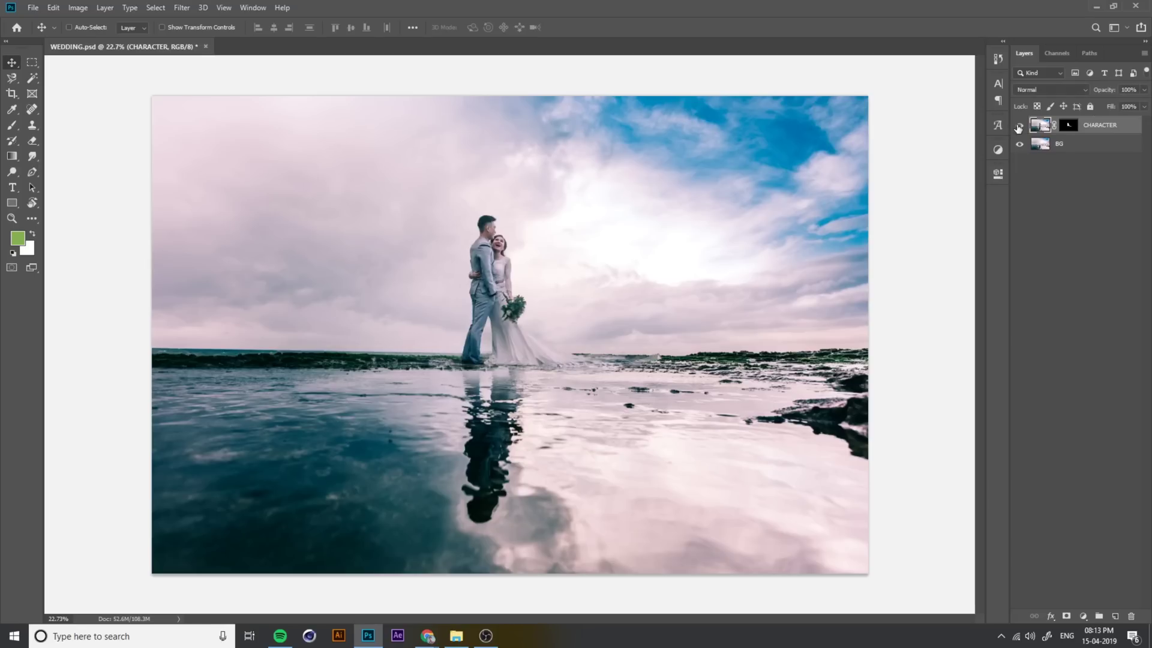
scroll(513, 366, up, 1)
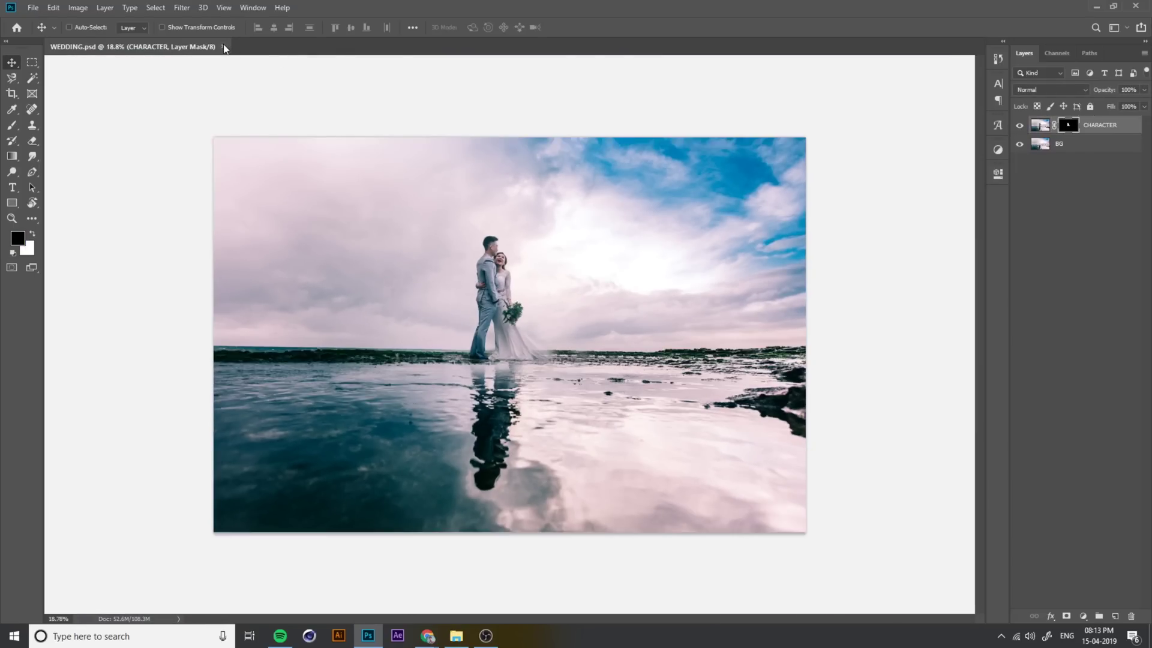
Close the WEDDING.psd document, launch After Effects and get Photoshop out of the way.
click(225, 46)
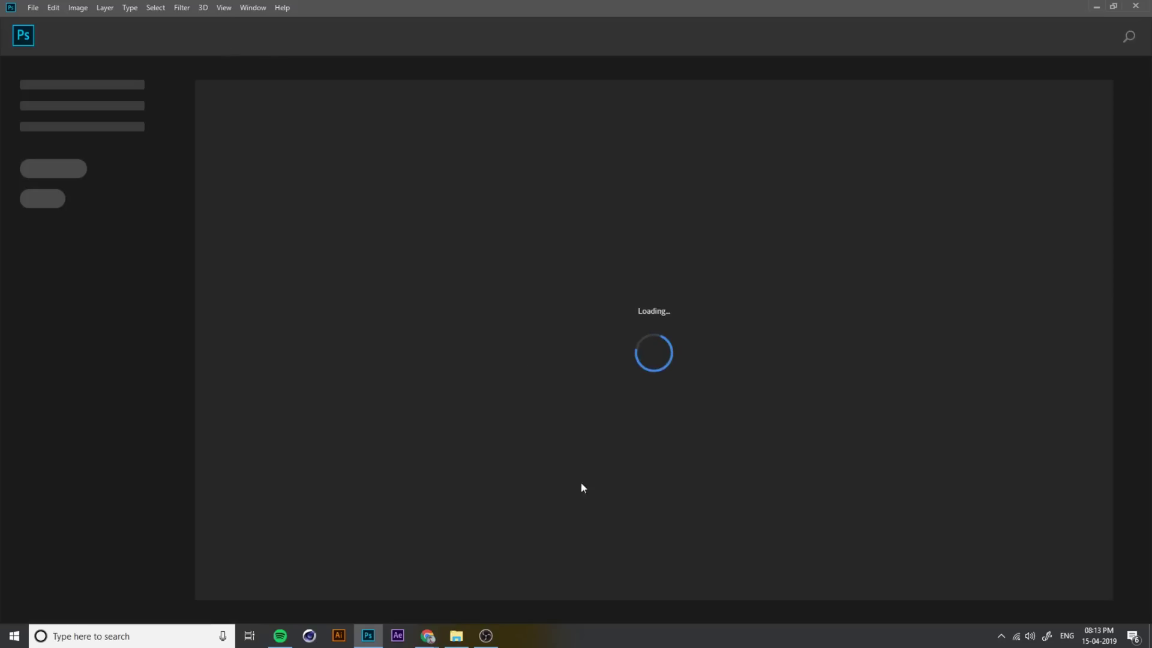
click(397, 635)
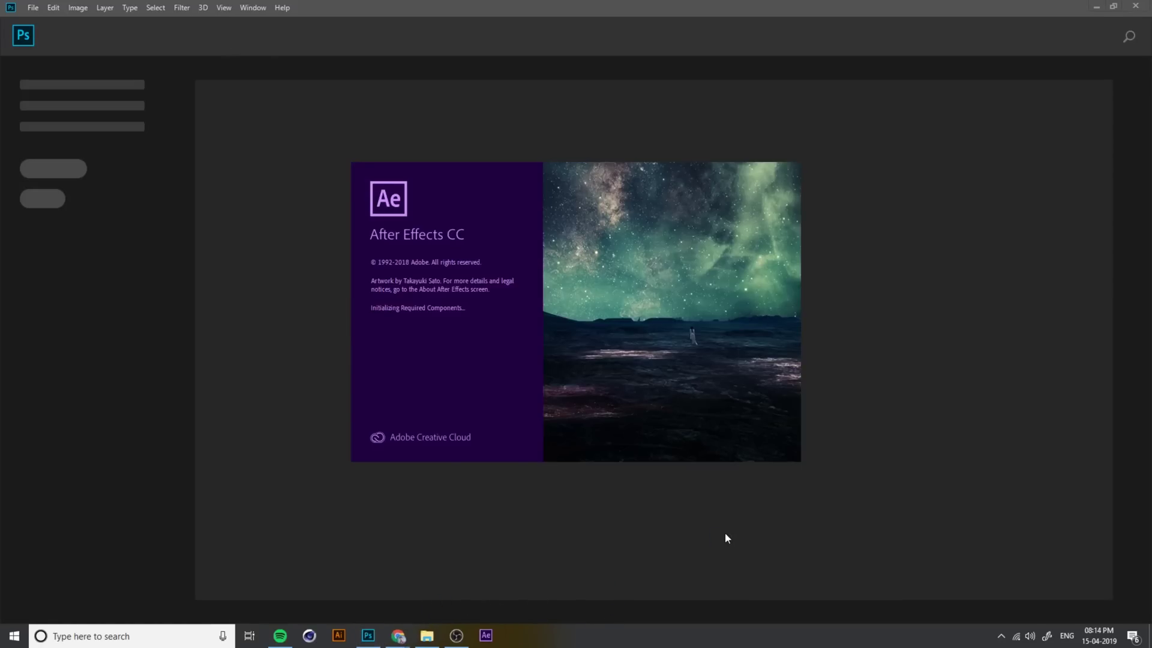
click(1093, 6)
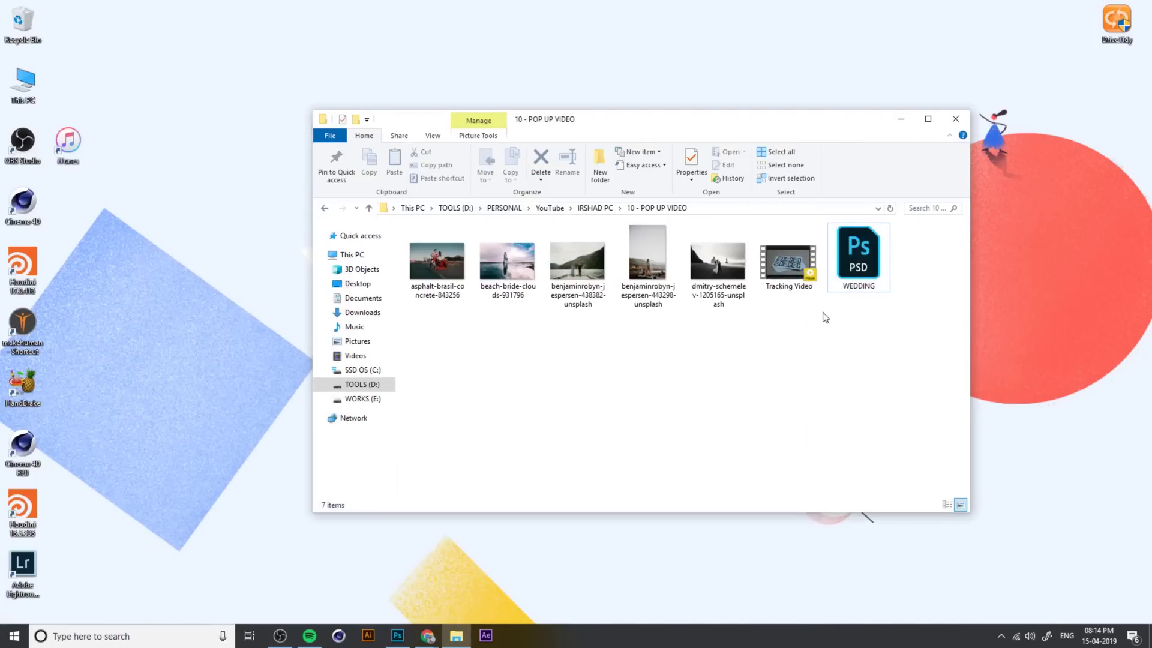
Import Tracking Video and WEDDING.psd from the 10 - POP UP VIDEO folder into the After Effects project.
click(786, 270)
drag(884, 306, 503, 635)
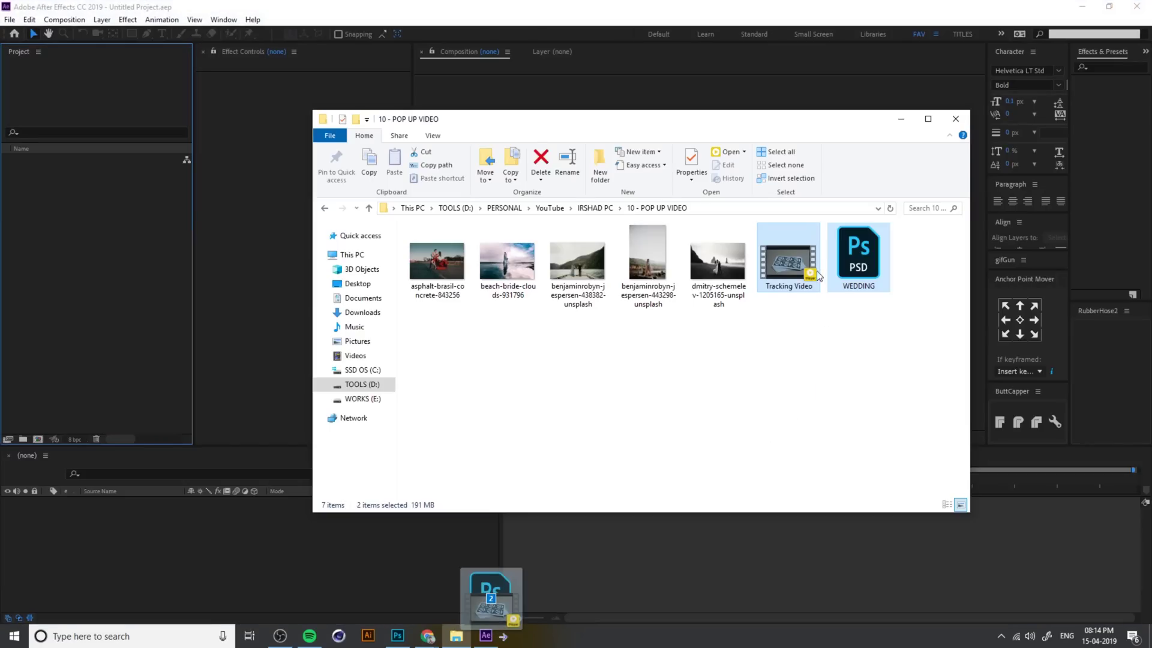
drag(120, 329, 188, 360)
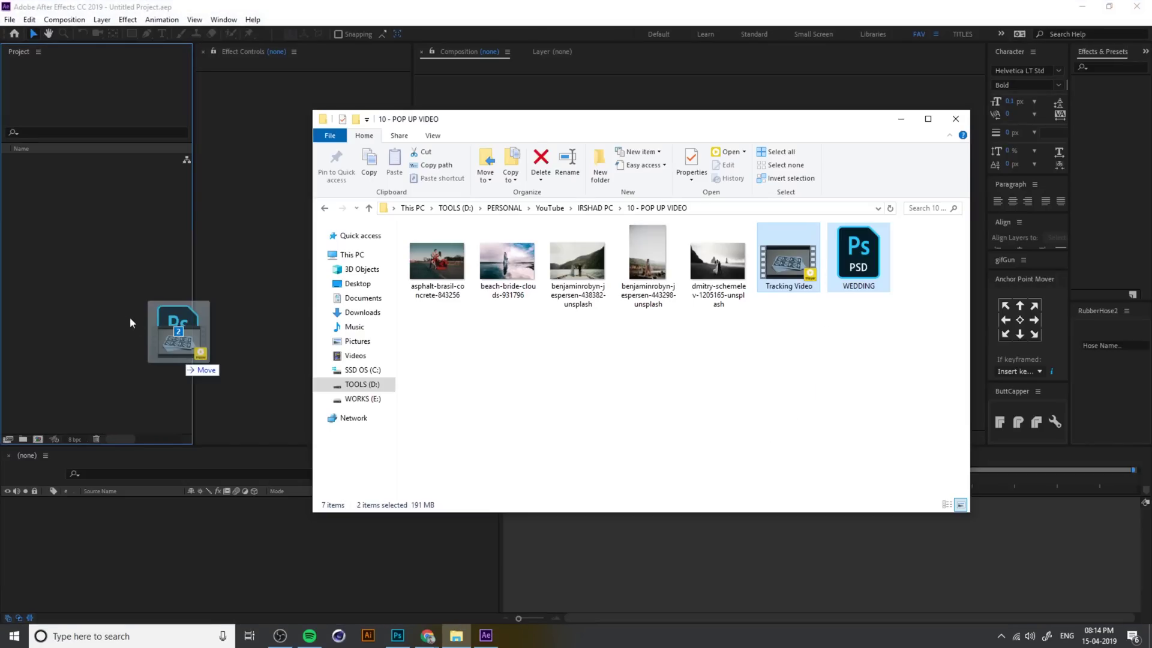
drag(128, 317, 128, 316)
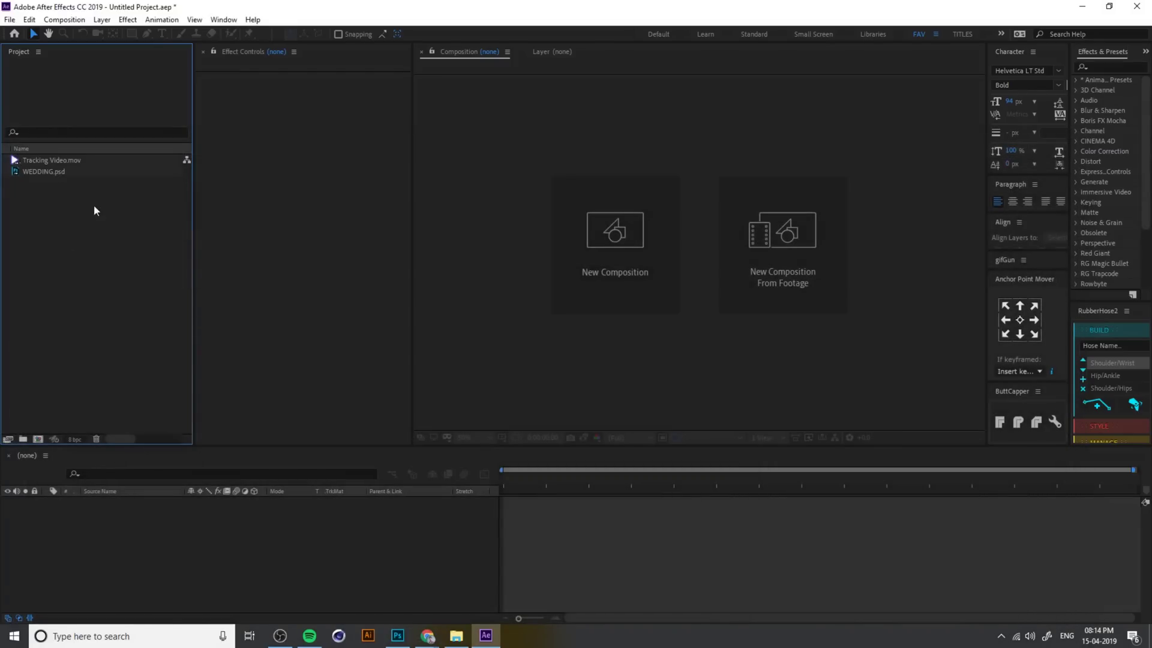
Create a new composition from the Tracking Video.mov footage.
click(48, 159)
drag(71, 157, 38, 440)
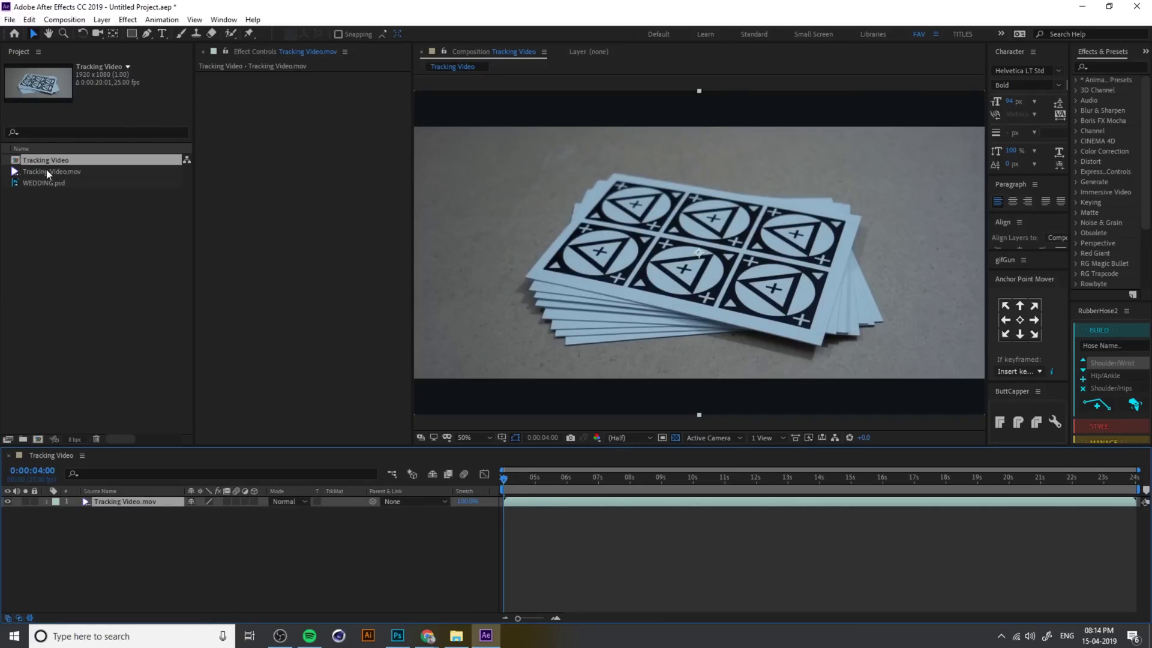
scroll(627, 258, down, 1)
scroll(732, 218, up, 1)
scroll(734, 225, down, 1)
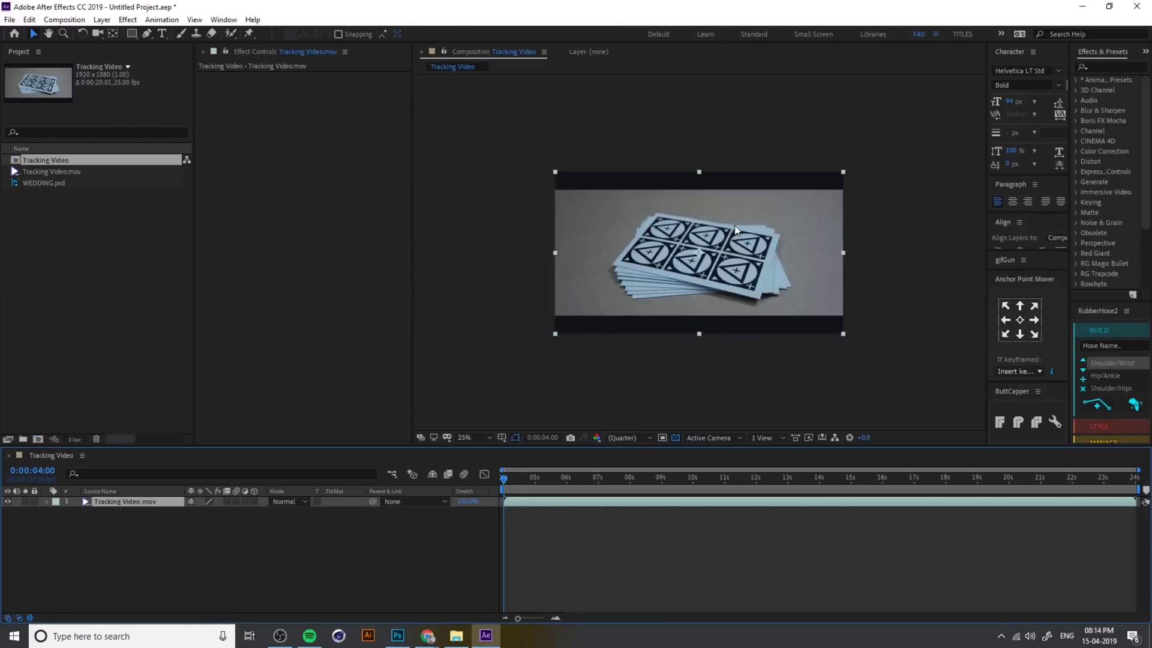
scroll(691, 271, up, 1)
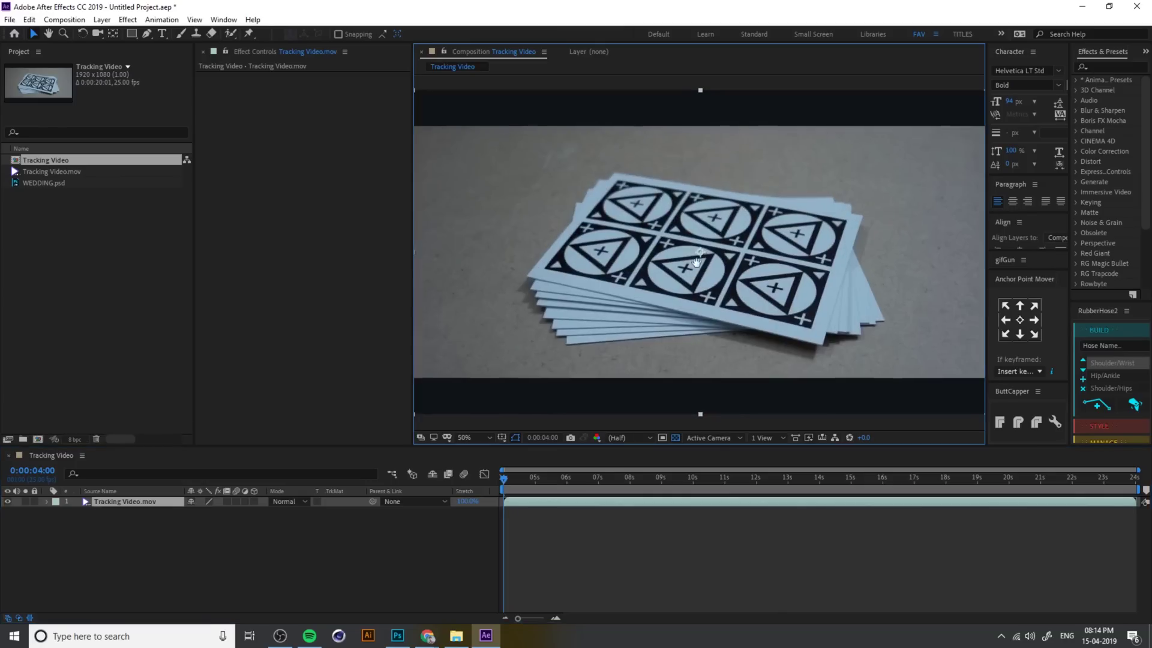
click(124, 531)
click(133, 502)
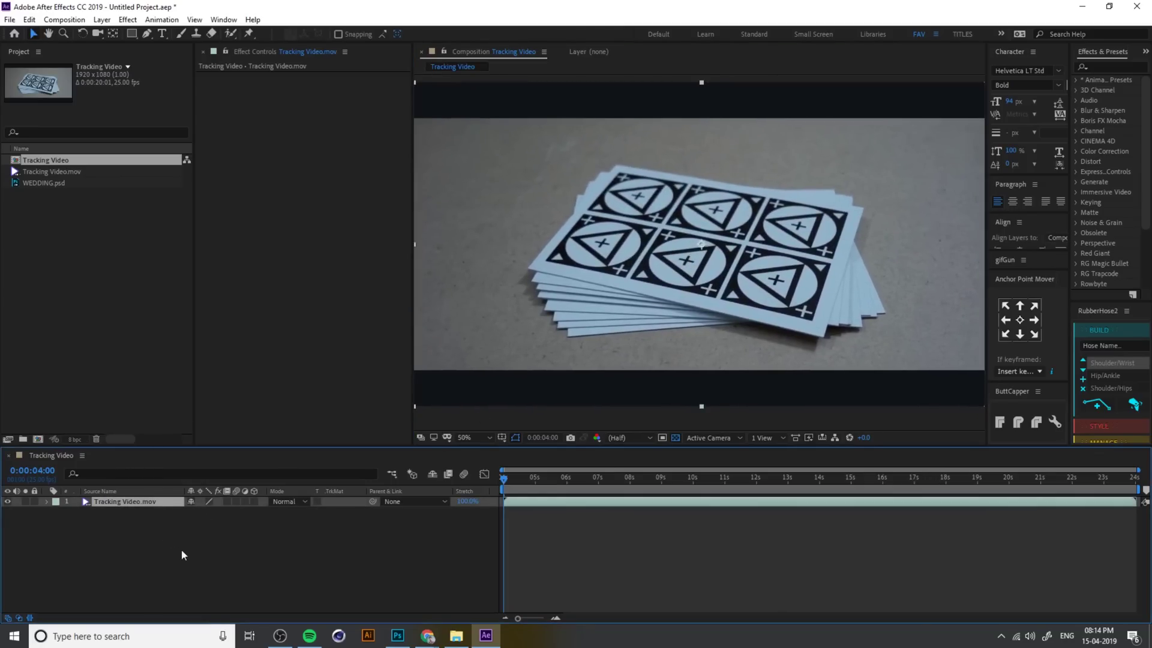
click(86, 183)
click(72, 171)
drag(72, 172, 72, 354)
click(89, 248)
click(63, 160)
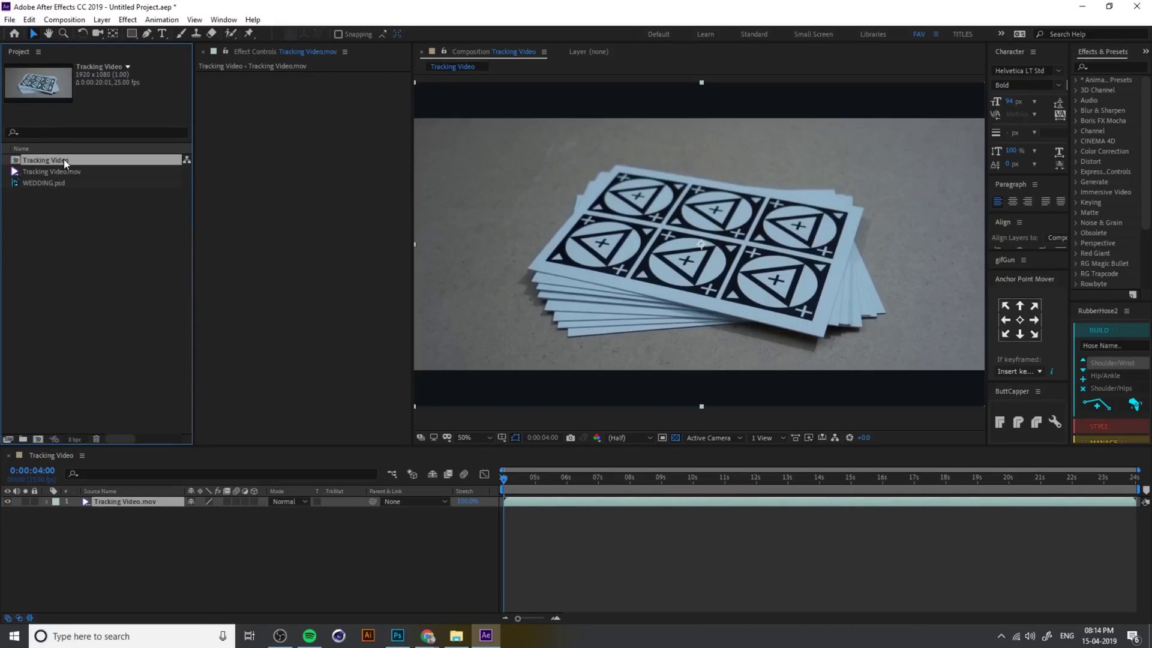
Scrub through the footage and run Track Camera on the Tracking Video.mov layer.
drag(512, 484, 431, 499)
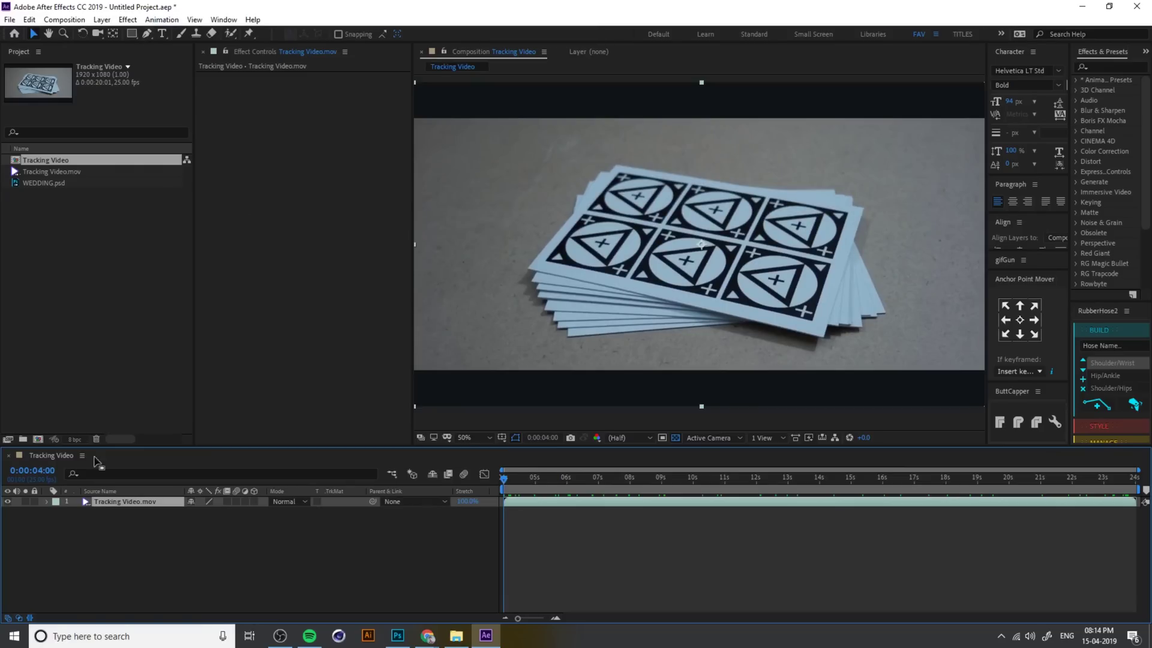
click(161, 20)
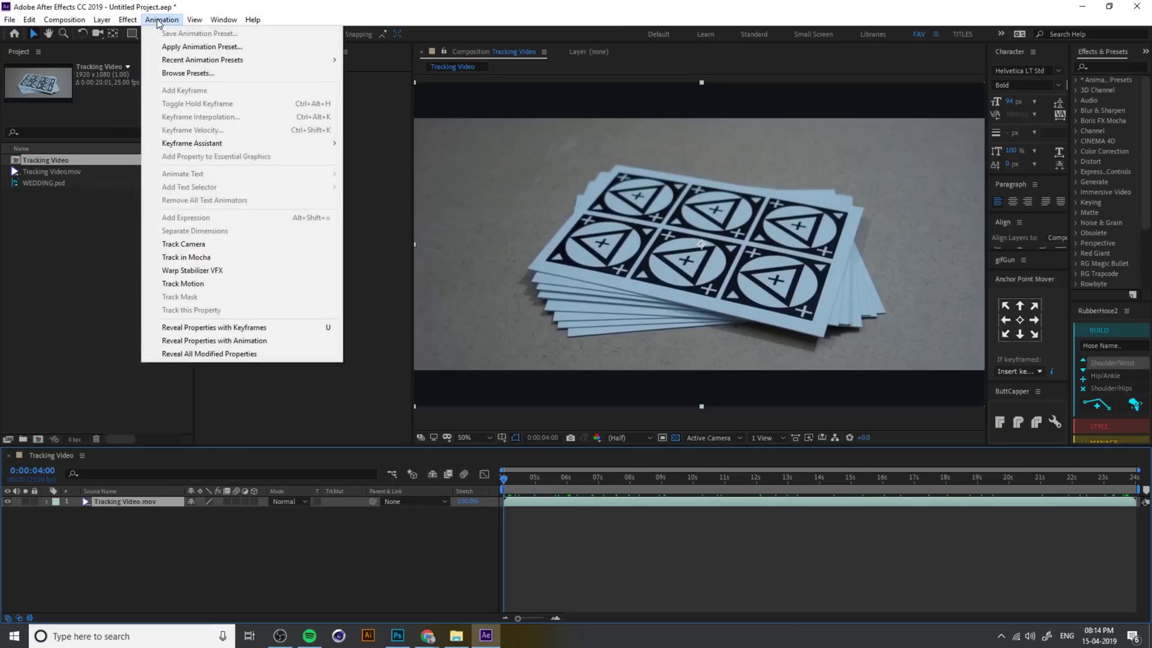
click(210, 245)
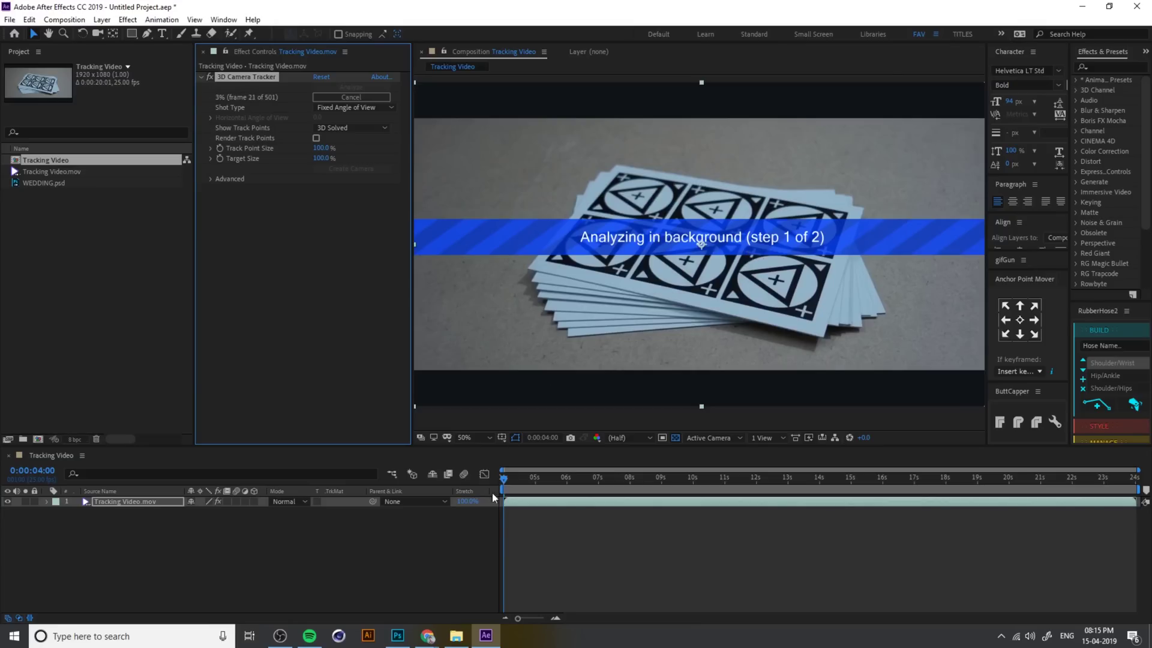
Switch to Chrome and search the open YouTube channel for "sam kolder".
click(427, 635)
click(729, 289)
text(sam kolder)
key(Return)
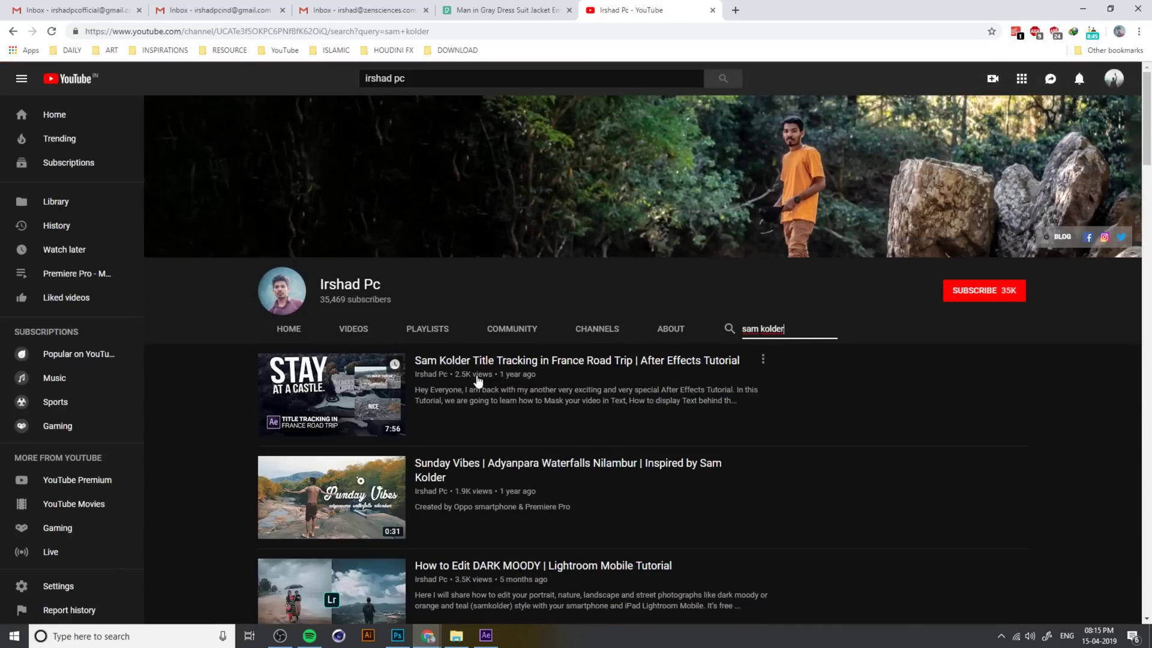
Skim the "Sam Kolder Title Tracking in France Road Trip" tutorial up to about 3:09, and close its tab.
click(466, 362)
click(130, 519)
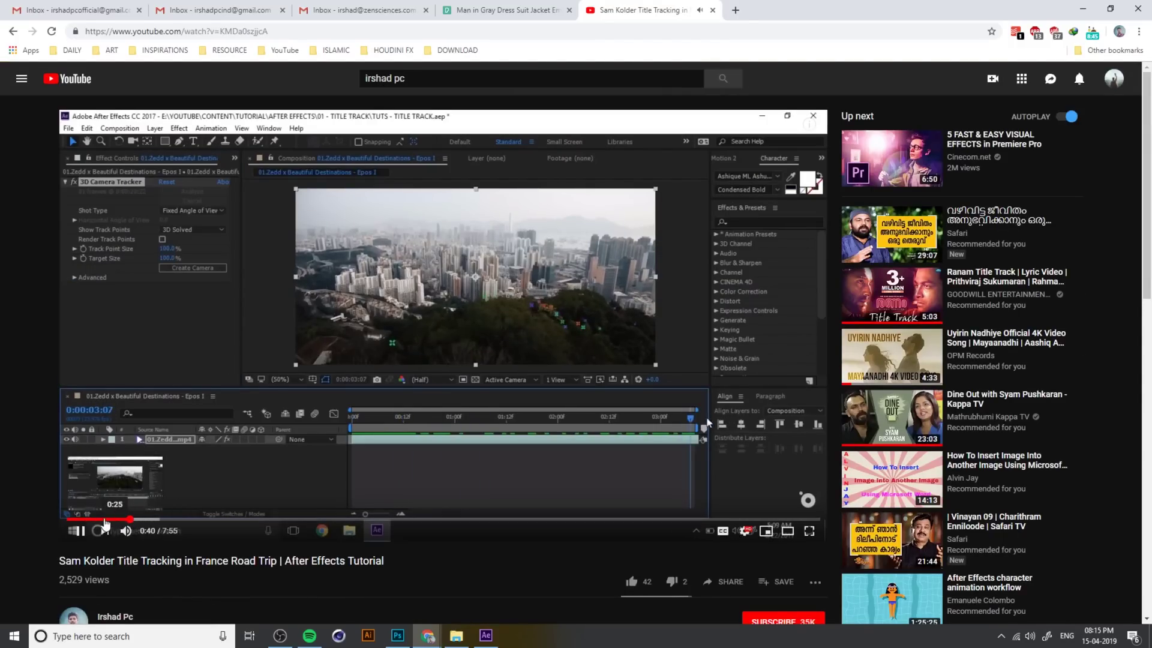
drag(105, 520, 363, 521)
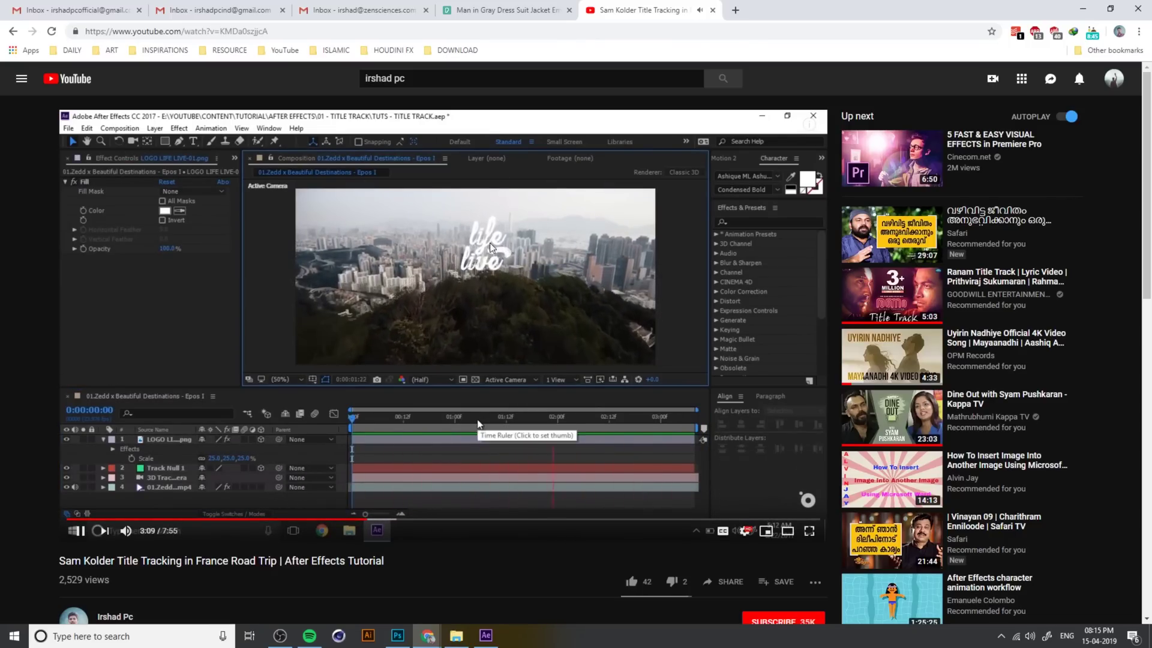
middle_click(648, 4)
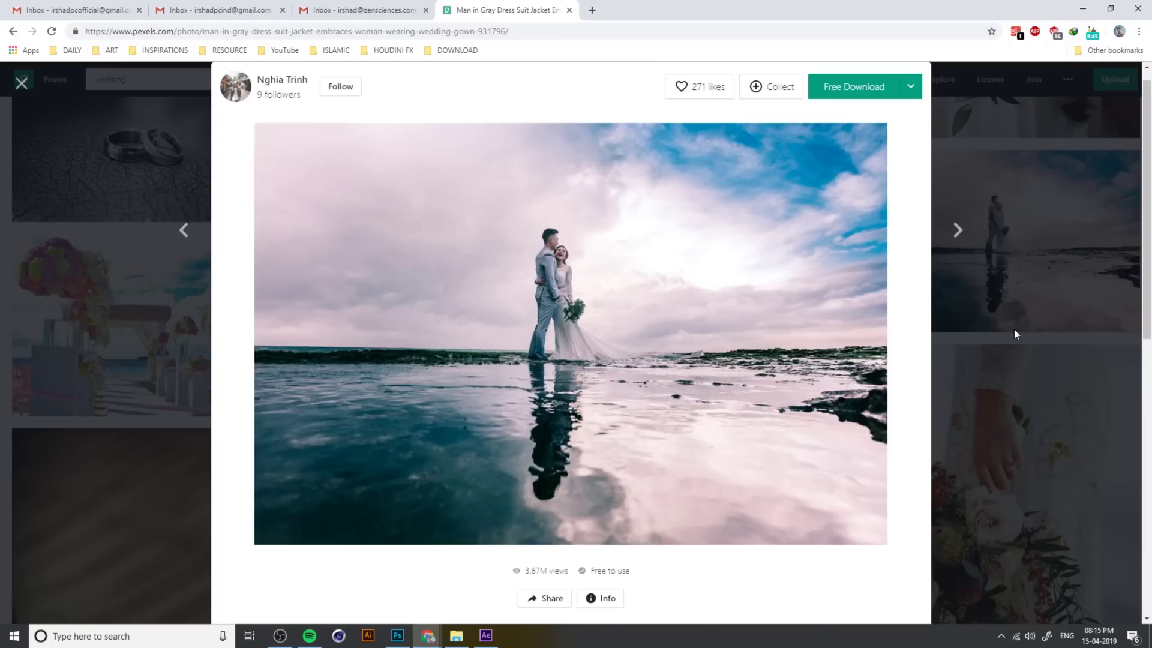
click(1013, 329)
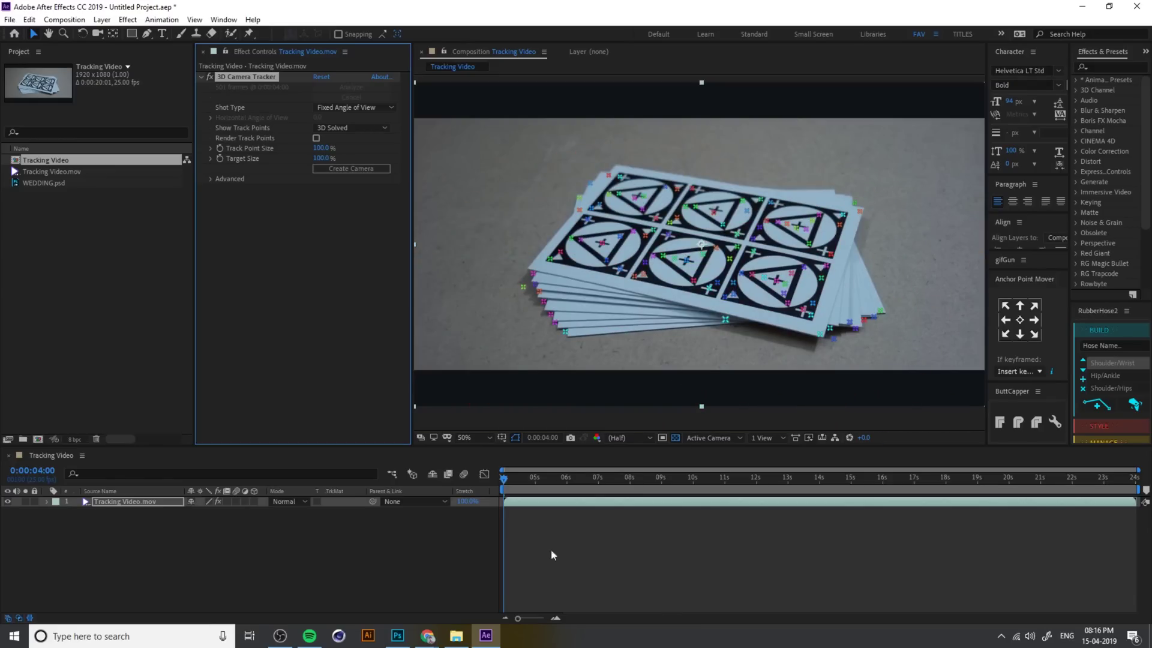
Scrub through and play back the camera-tracked card footage in After Effects.
drag(505, 480, 736, 496)
key(space)
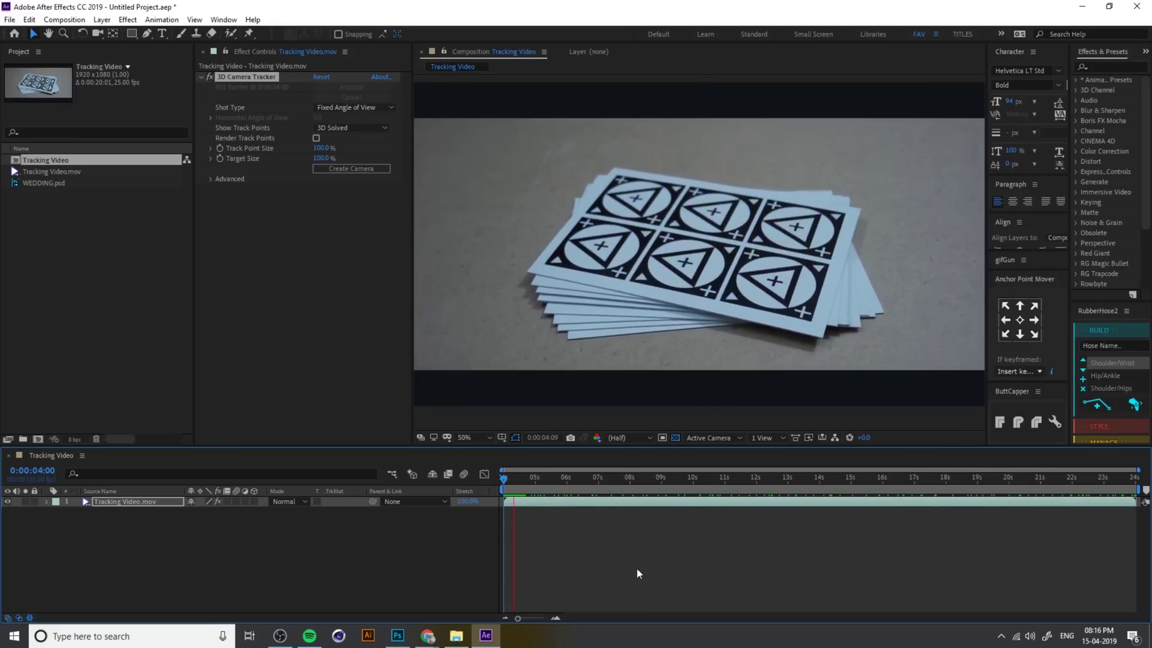
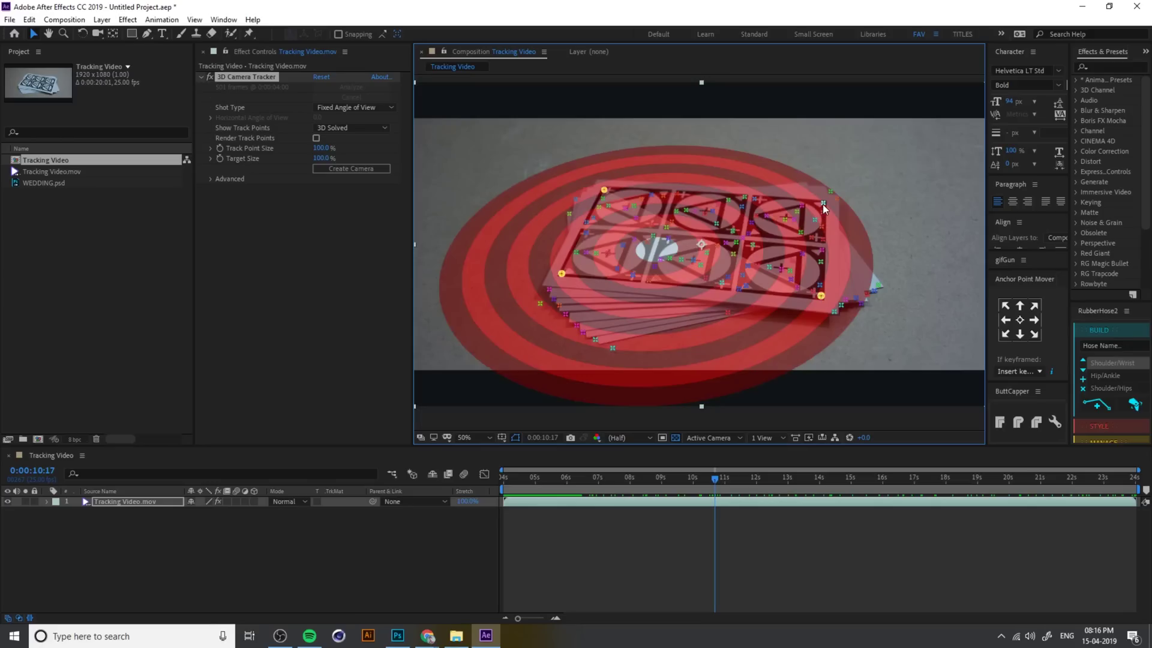
Complete the selection of track points at the top card's corners and create a solid and camera from them.
shift+click(823, 204)
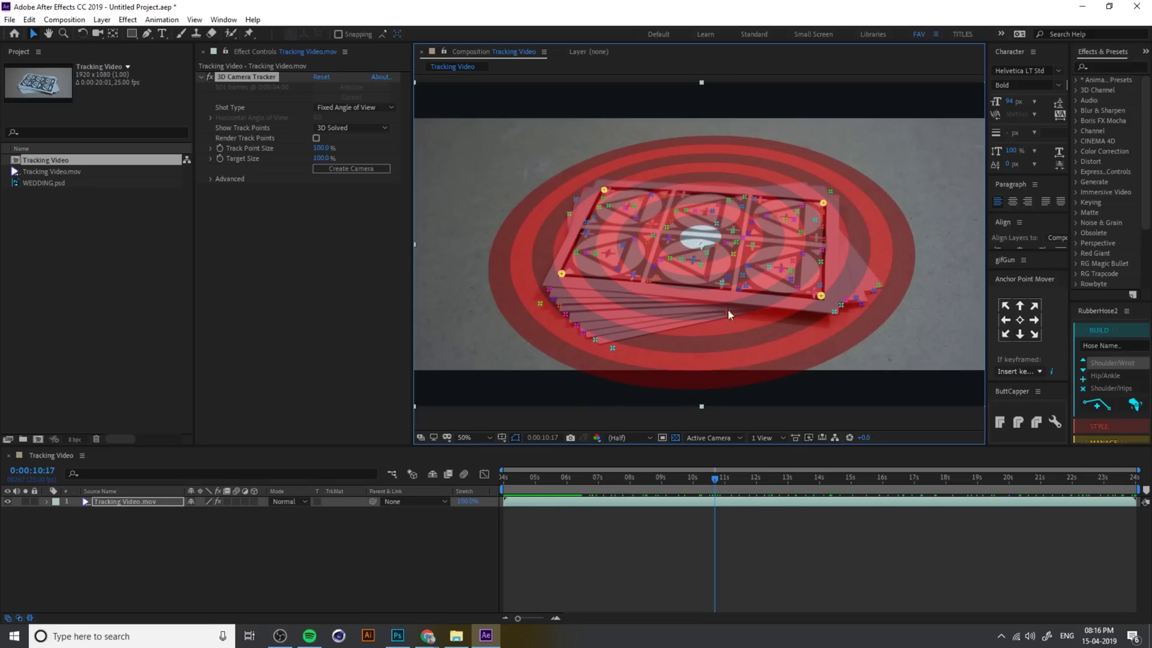
right_click(679, 223)
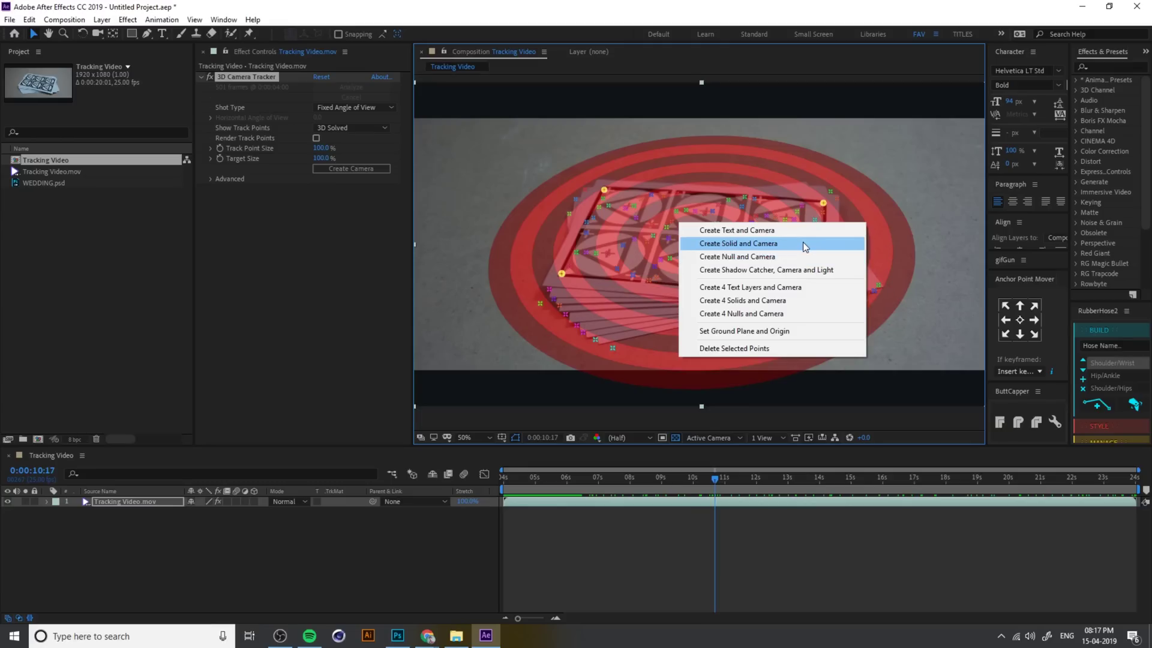
click(802, 243)
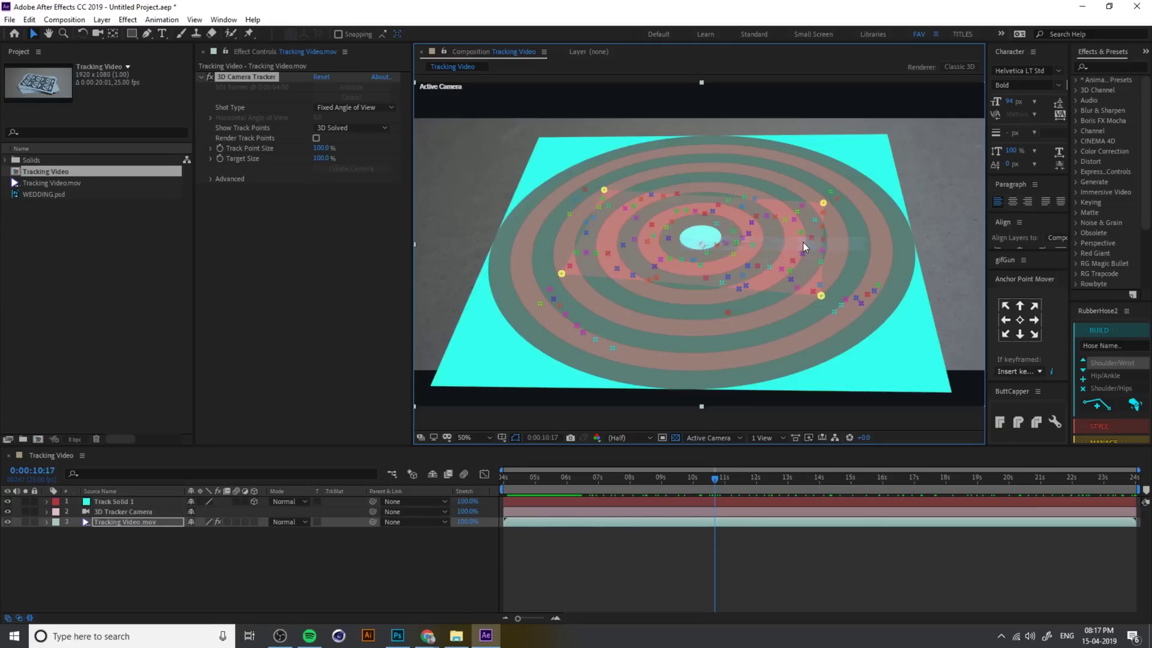
Scale Track Solid 1 down to about 47% and reduce its height to about 41.7% to fit the top card.
click(301, 599)
click(684, 263)
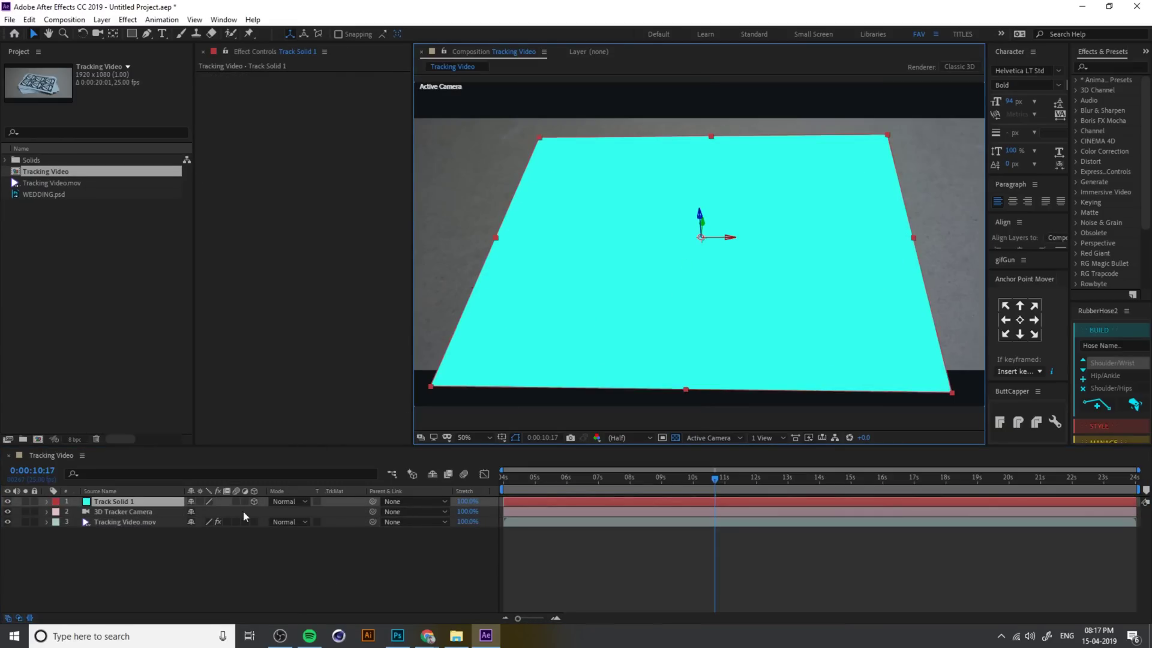
key(s)
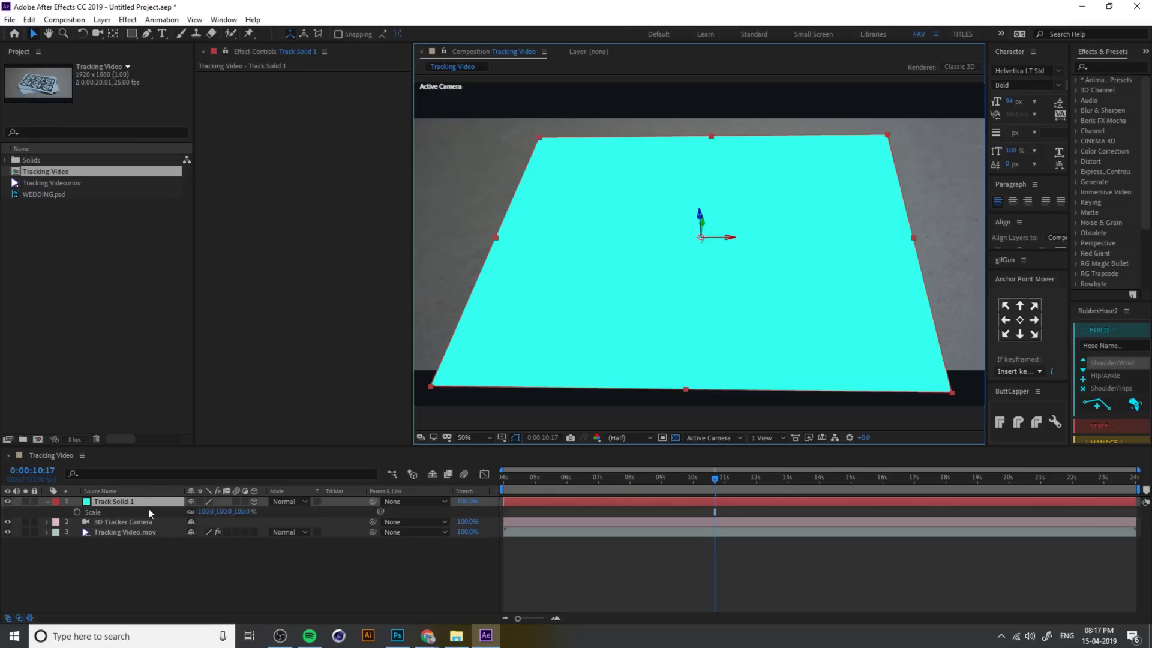
drag(247, 511, 216, 511)
drag(696, 186, 707, 190)
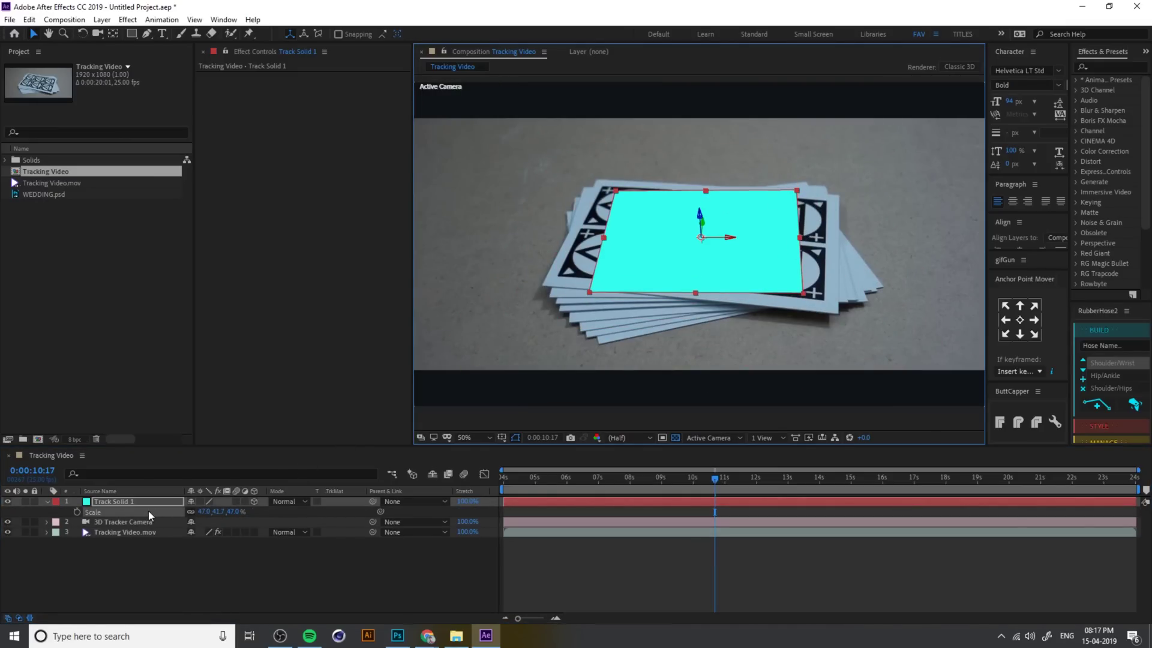
Set Track Solid 1's Z Rotation to 5° and widen it to cover the top card's printed area.
key(r)
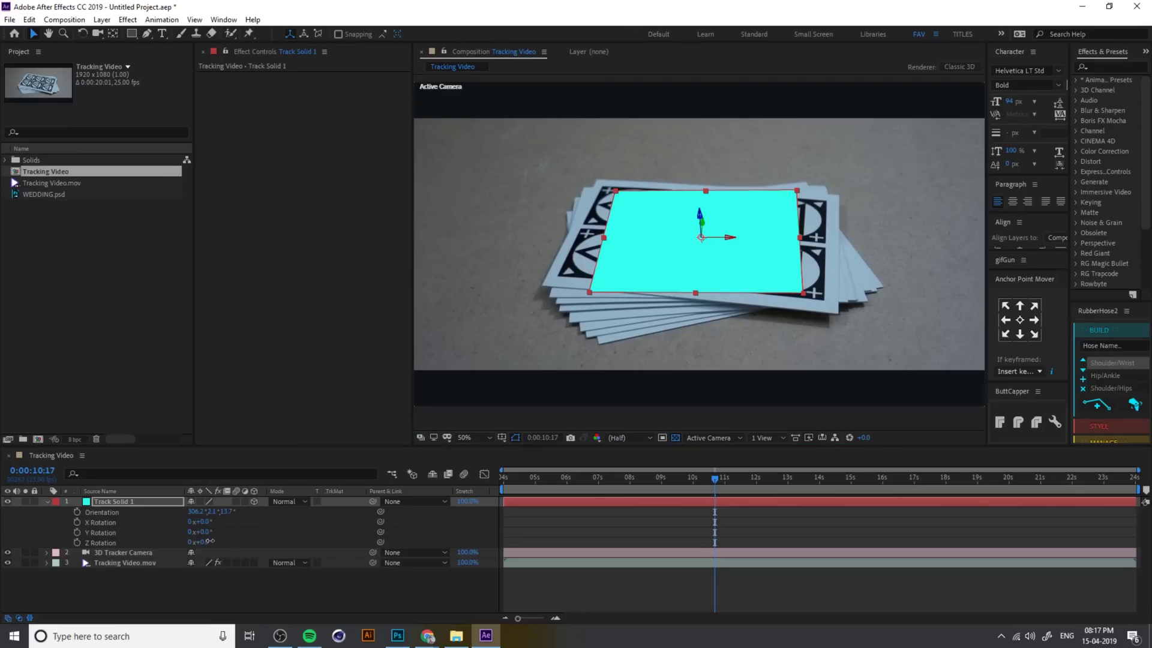
drag(200, 542, 204, 539)
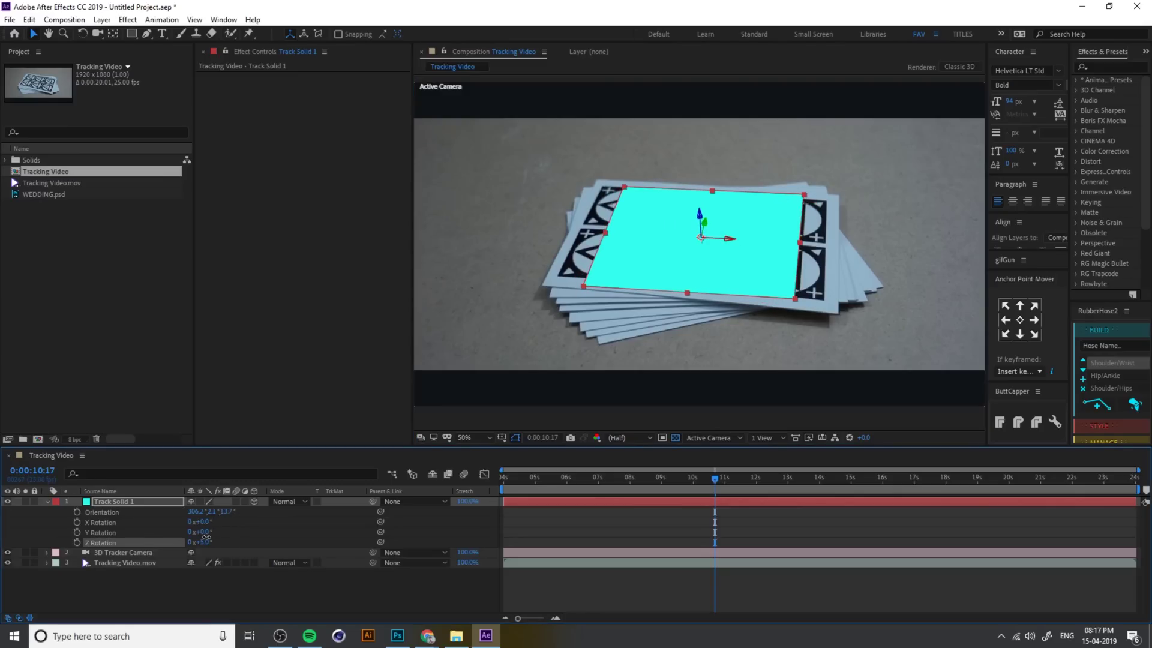
drag(801, 246, 829, 243)
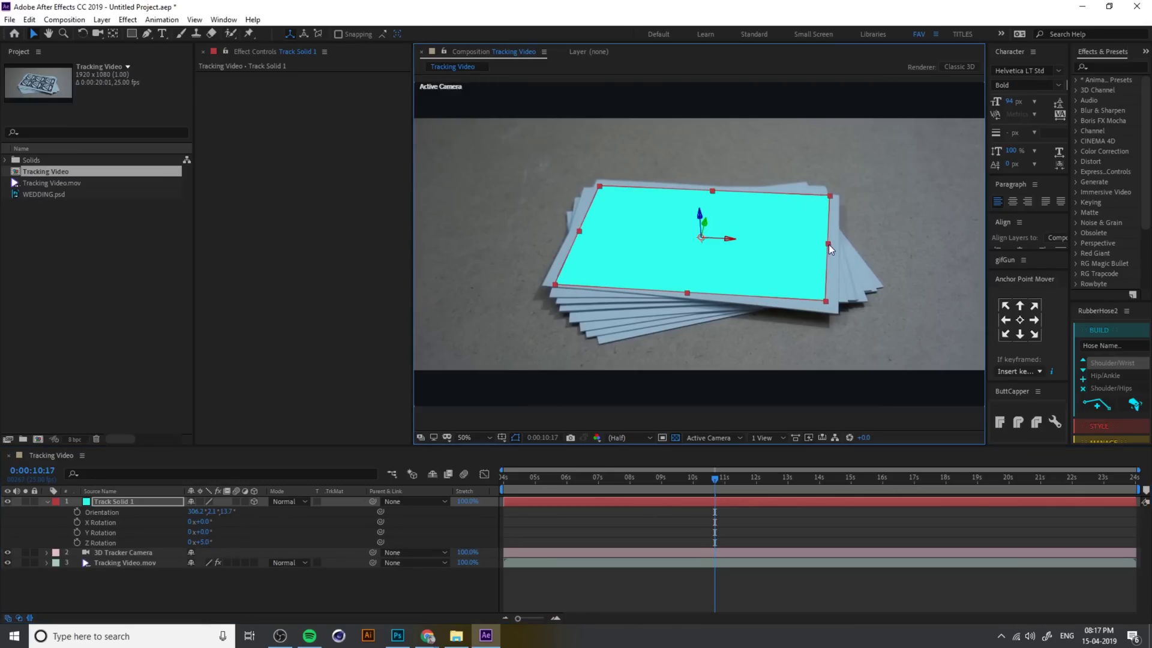
click(834, 243)
key(alt+Tab)
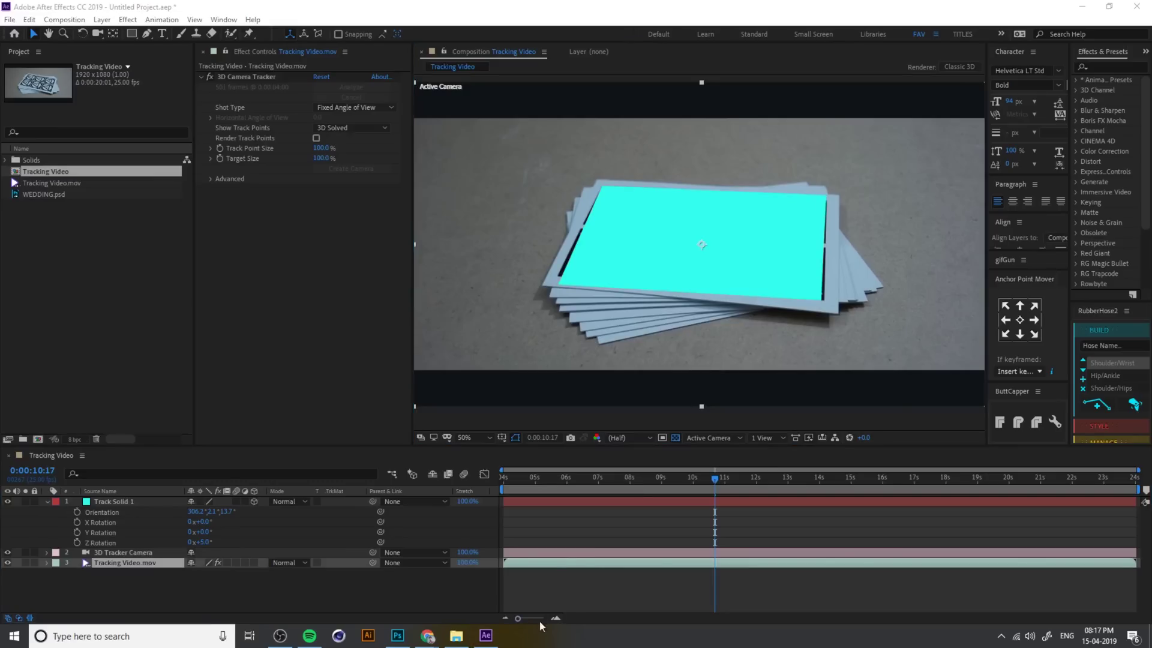
At 0:00:04:00, slightly reduce Track Solid 1's height and set its Z Rotation to 6.4° to match the card.
drag(535, 477, 494, 487)
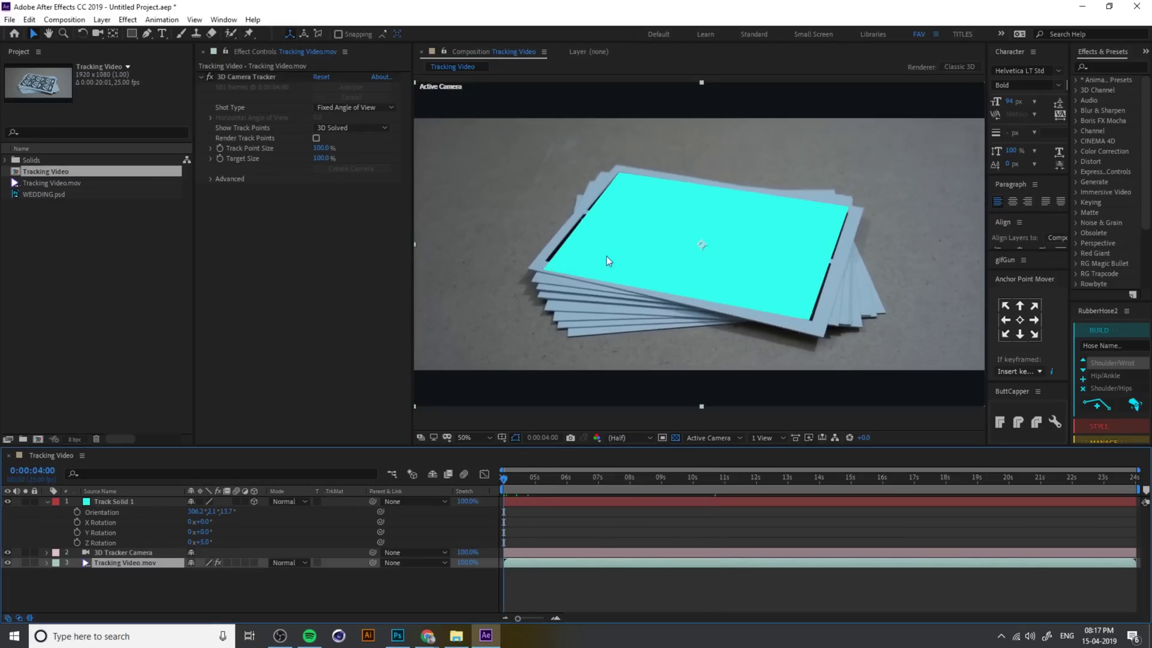
click(105, 503)
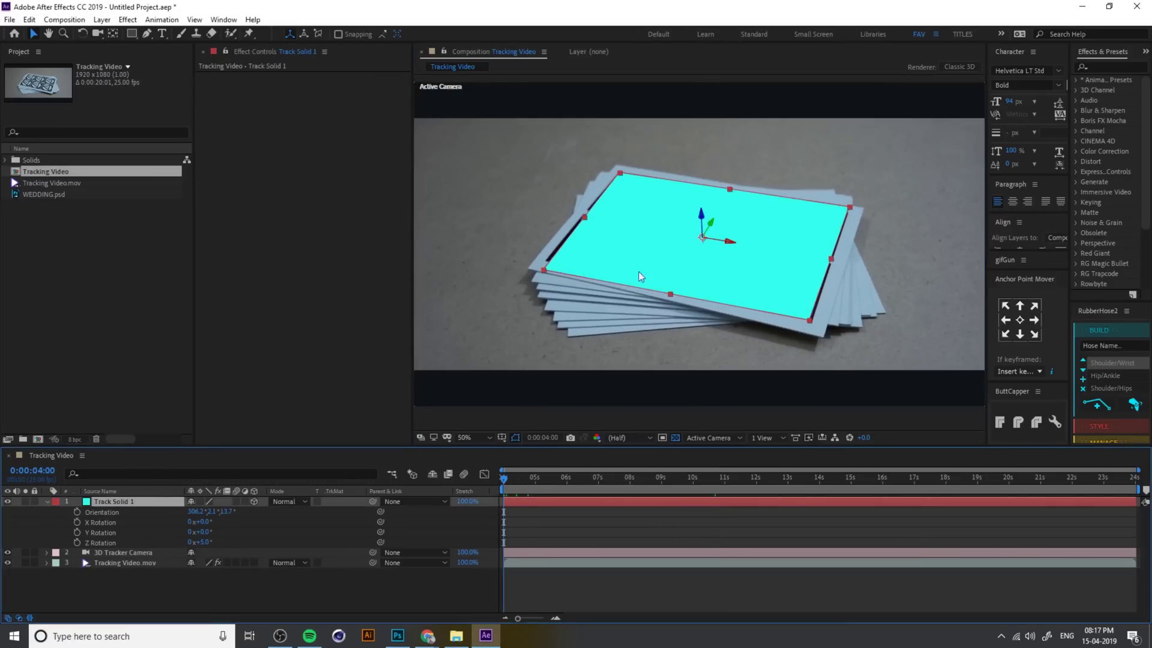
click(675, 298)
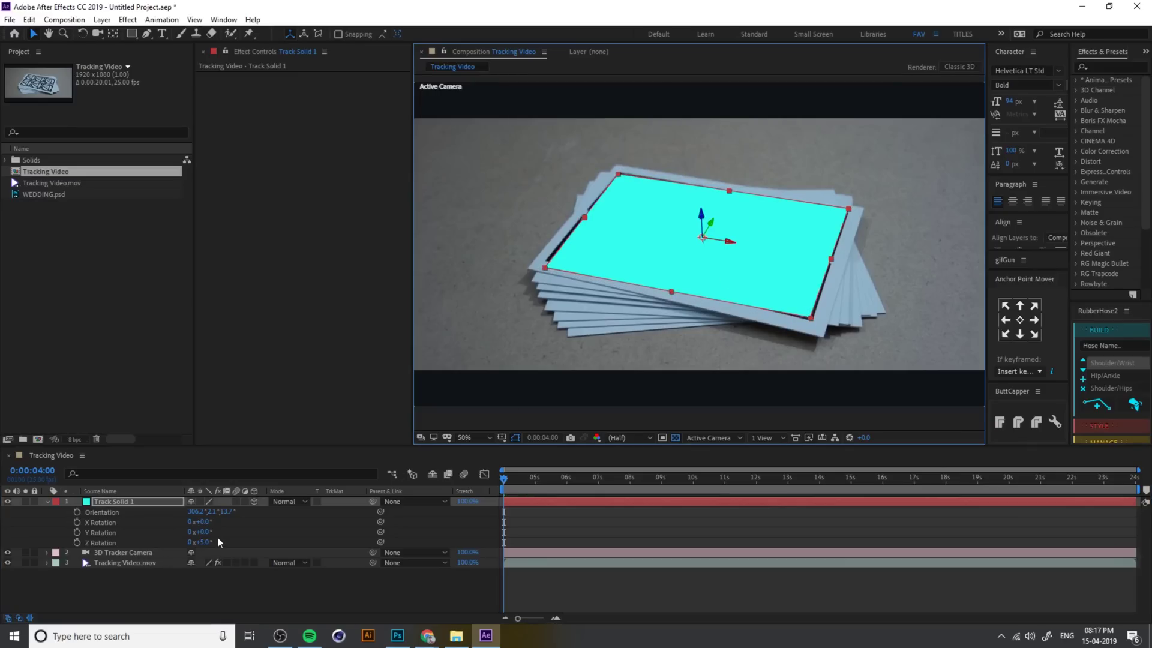
drag(204, 542, 187, 541)
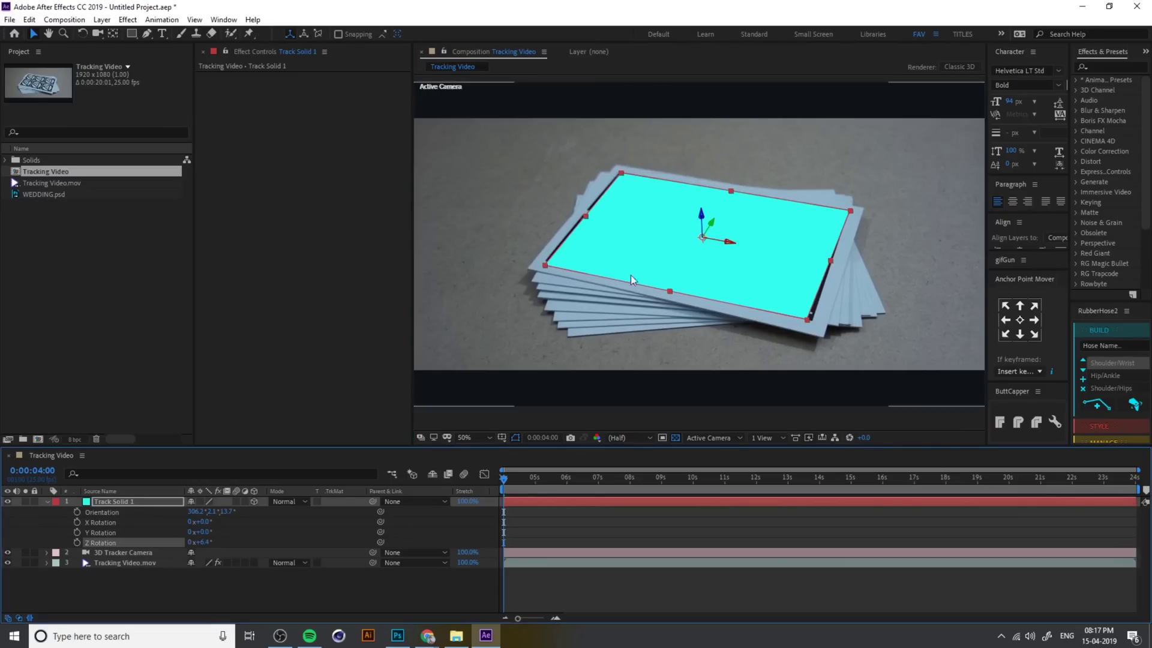
Play back the composition to check how the solid tracks the card, and return to 0:00:04:00.
click(500, 598)
key(space)
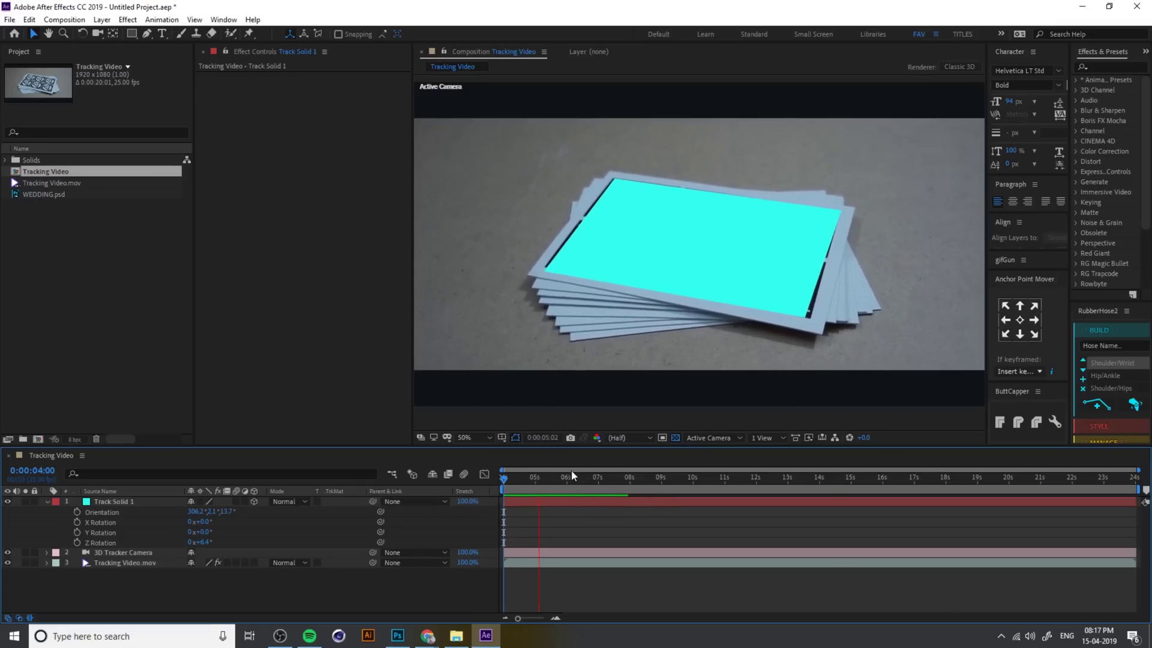
drag(580, 482, 427, 532)
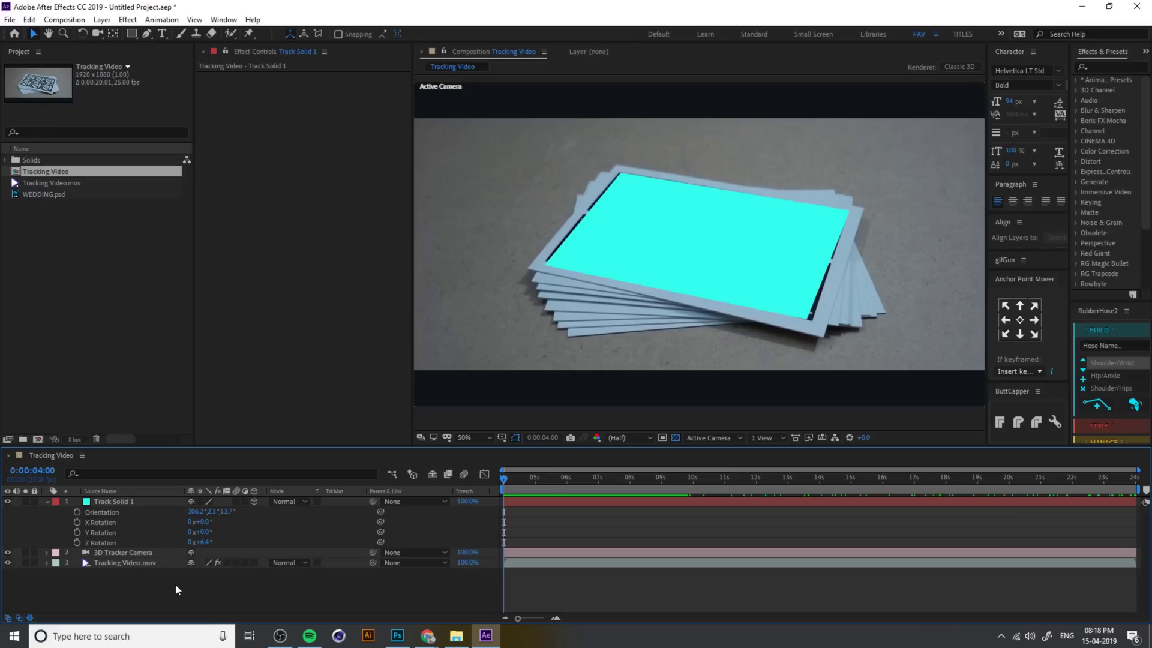
Collapse Track Solid 1's properties and delete the WEDDING.psd footage from the project.
click(47, 502)
click(44, 224)
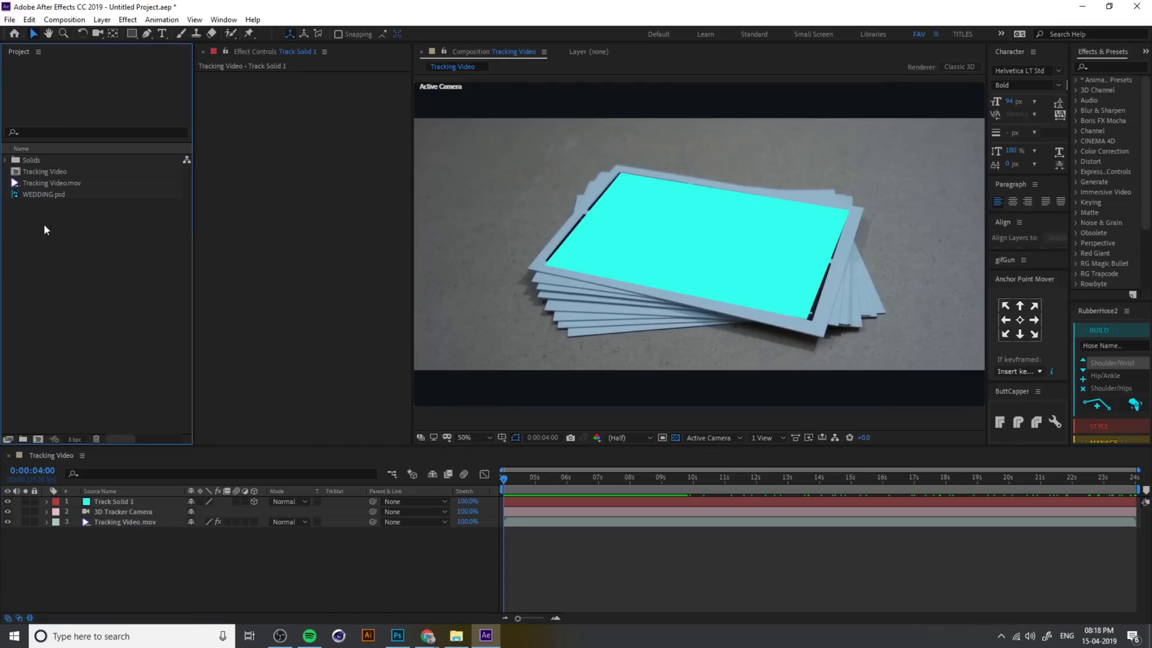
click(48, 193)
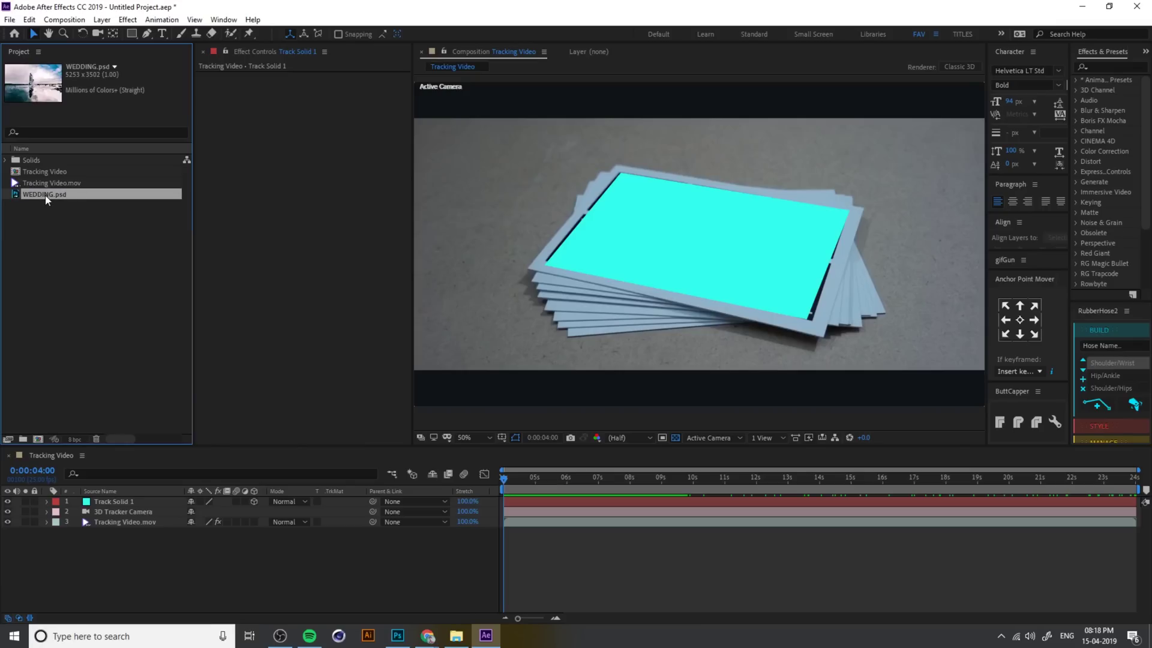
key(Delete)
Import WEDDING.psd as Composition - Retain Layer Sizes with editable layer styles.
click(9, 20)
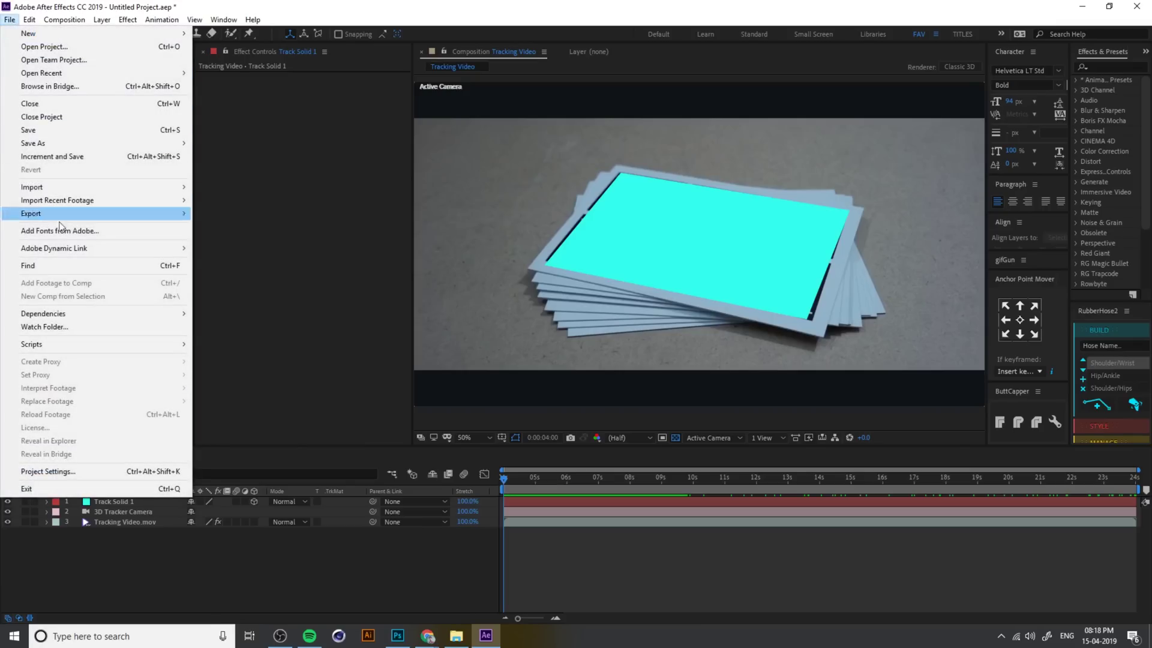
mouse_move(70, 187)
click(272, 187)
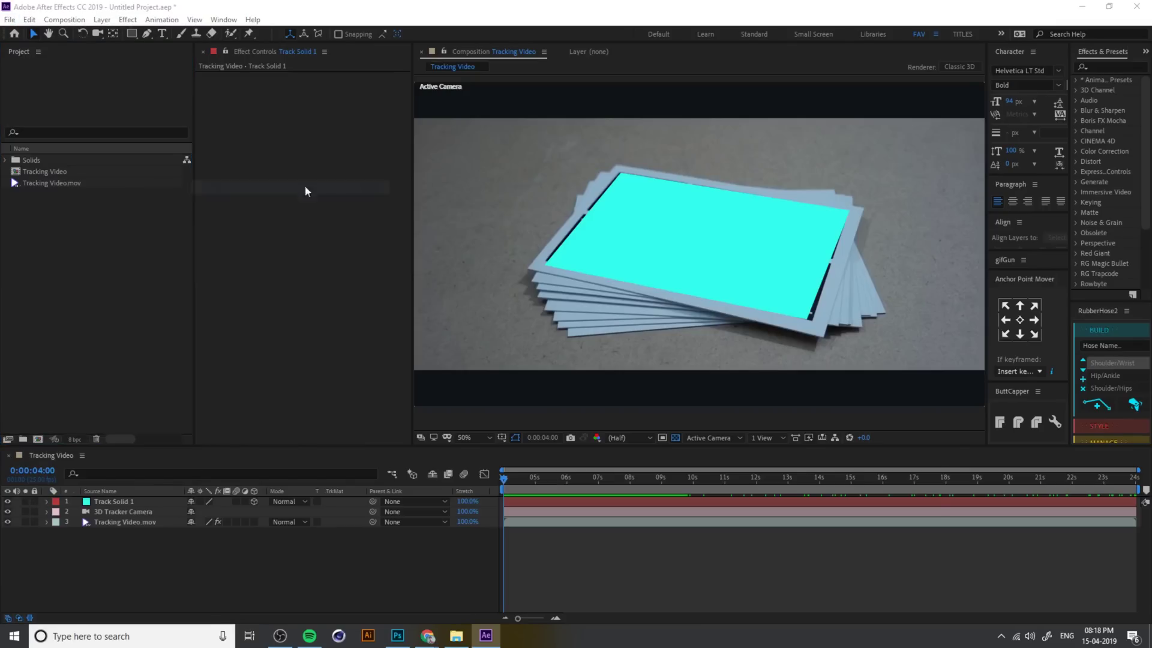
click(787, 129)
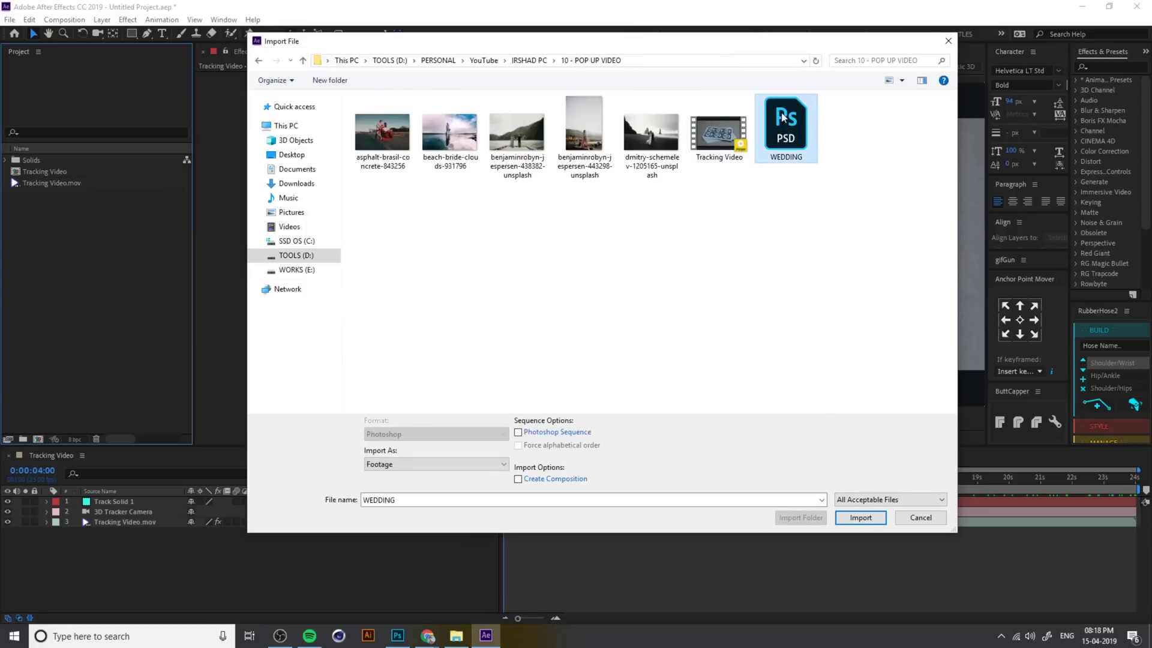
click(420, 465)
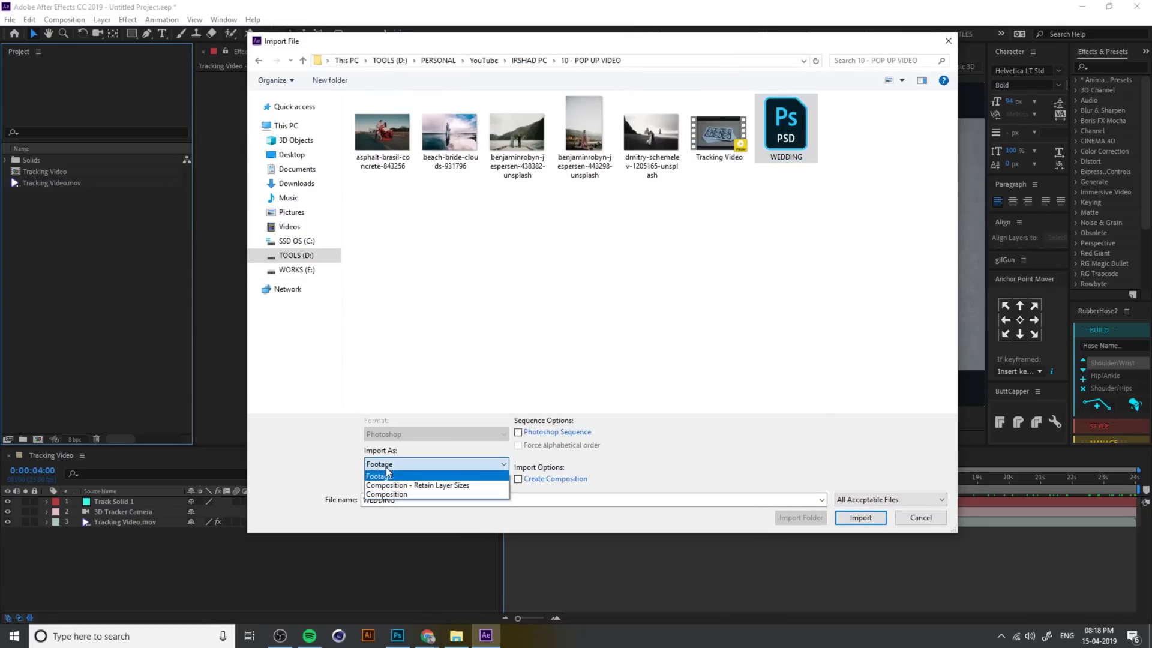
click(414, 486)
click(861, 518)
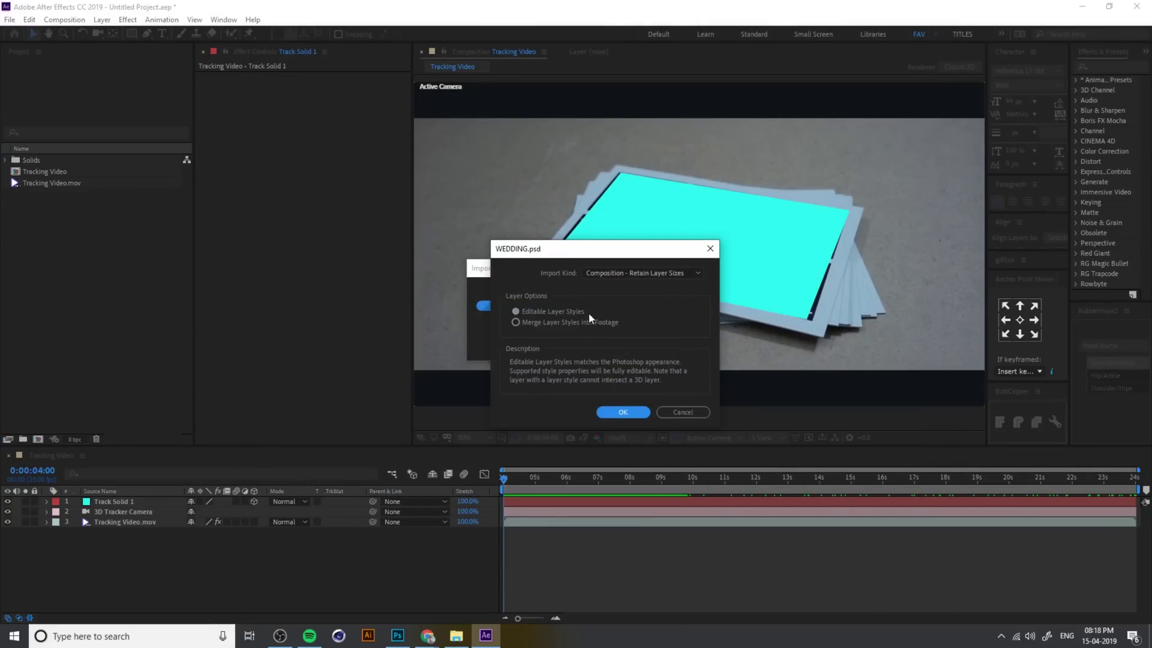
click(622, 412)
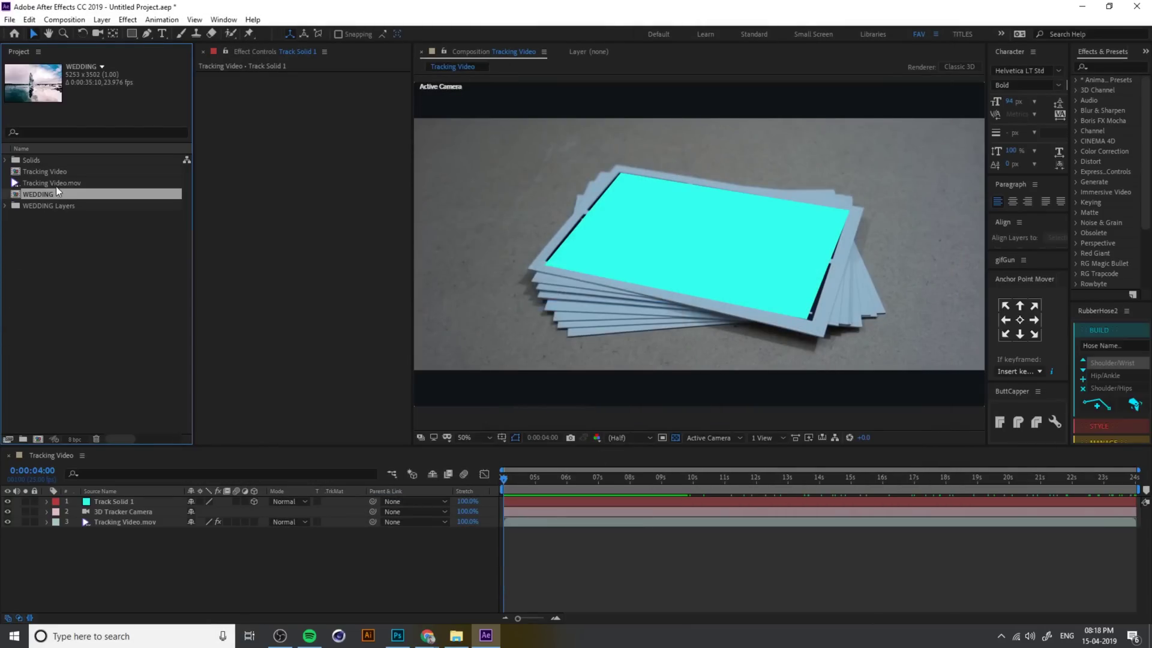
Open the WEDDING composition and test that the couple and background move separately, undoing each move.
double_click(41, 196)
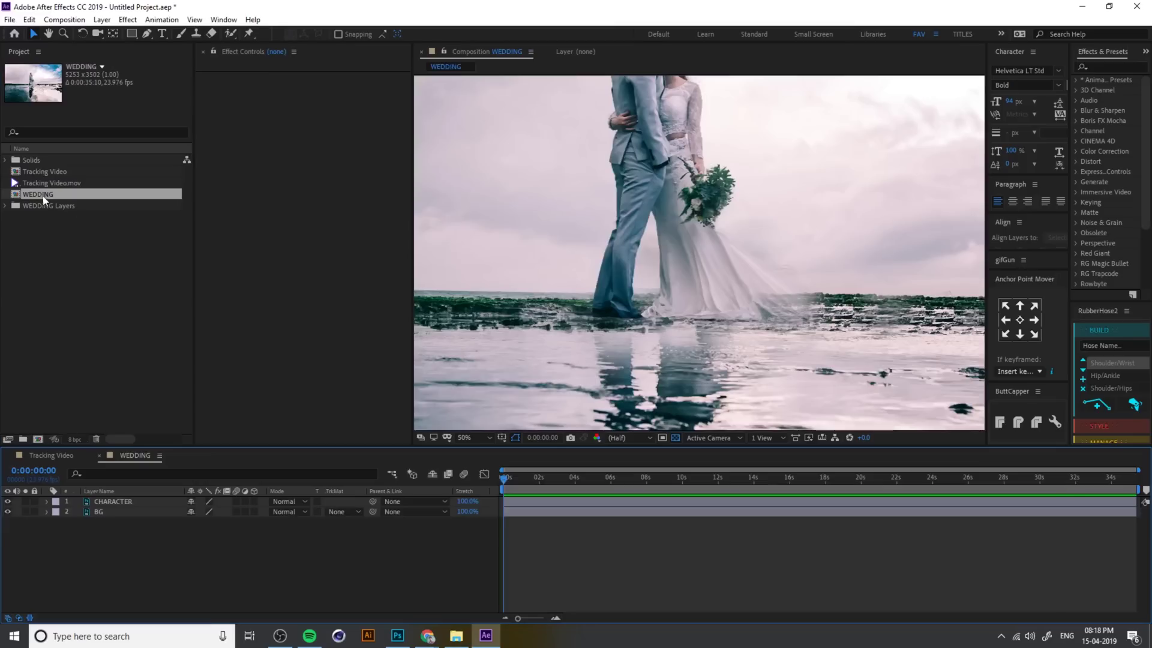
scroll(671, 280, down, 1)
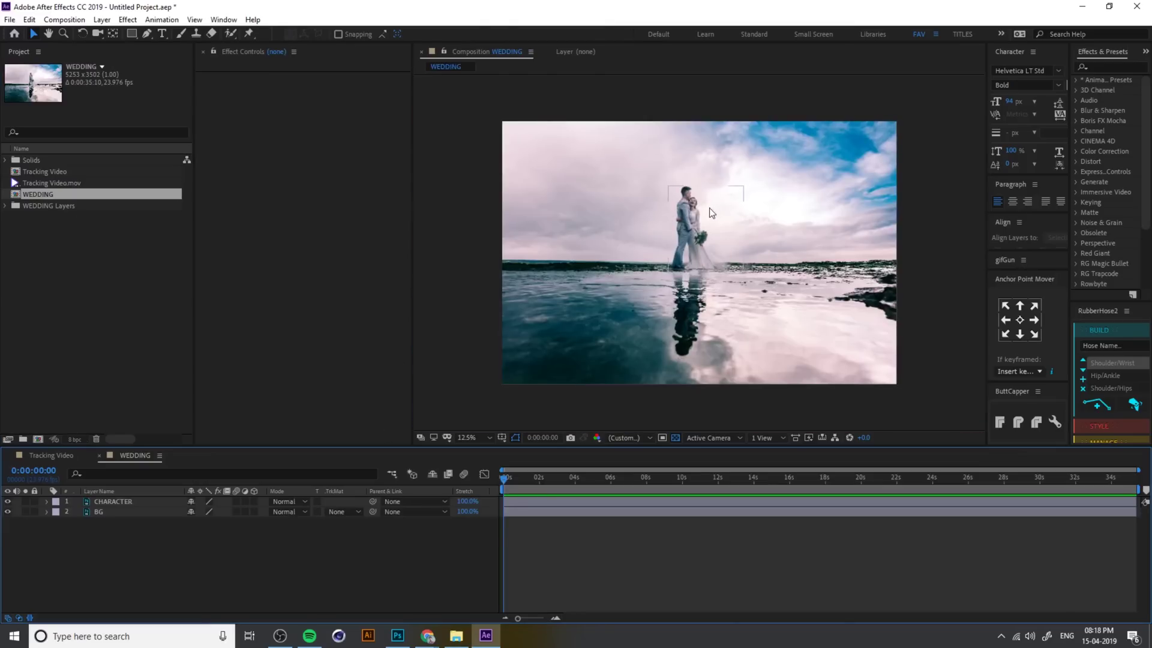
drag(709, 207, 886, 227)
key(ctrl+z)
drag(722, 344, 619, 418)
key(ctrl+z)
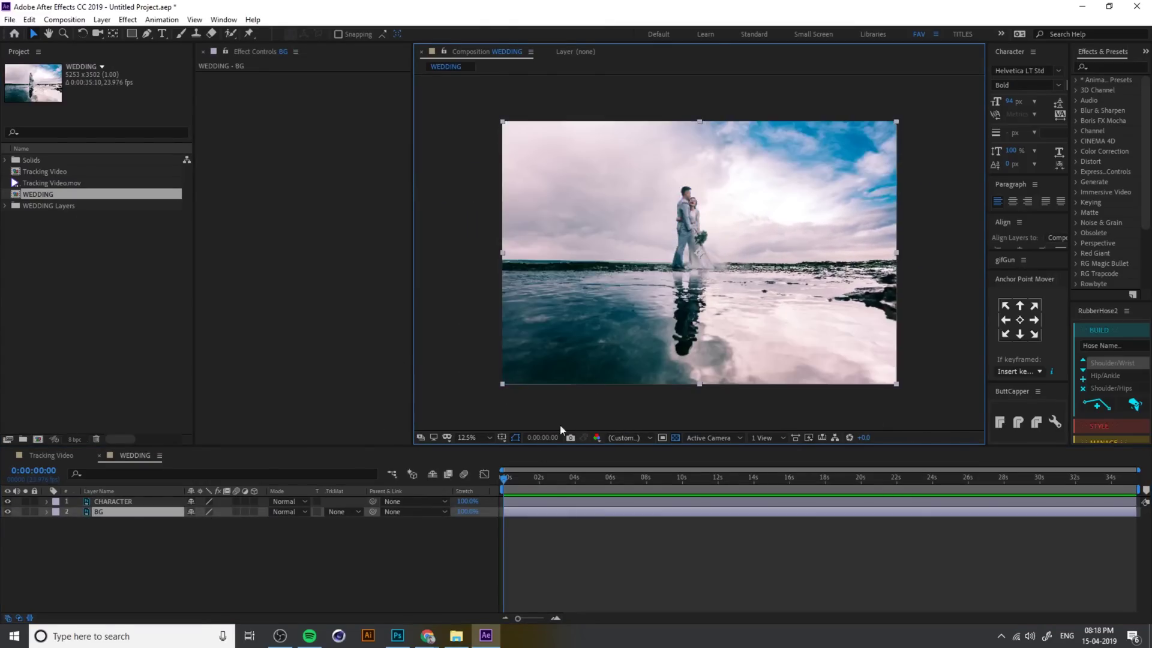
Go back to the Tracking Video composition and create a new 1920 x 1080 composition named BG.
click(85, 458)
drag(40, 190, 78, 251)
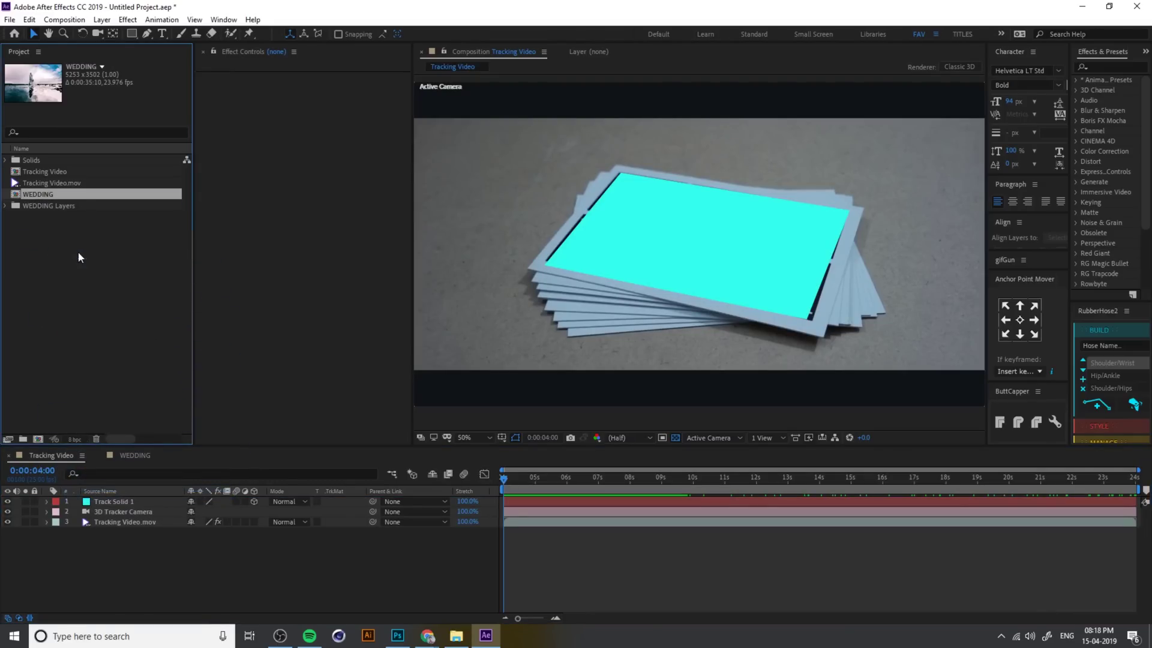
click(76, 394)
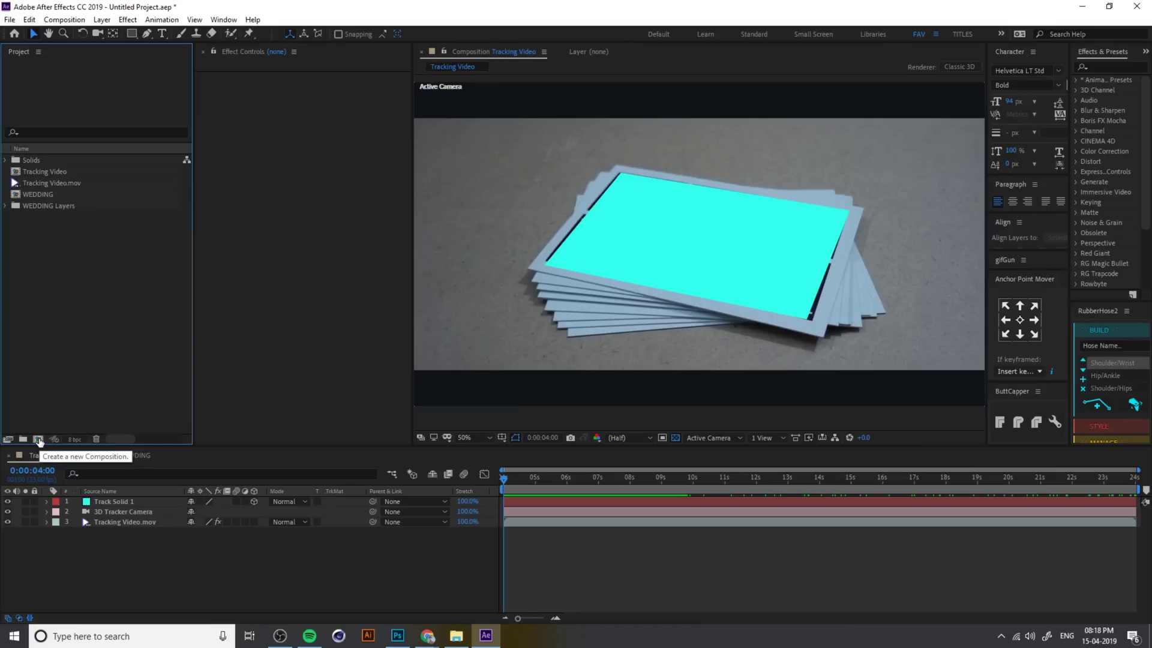
click(38, 439)
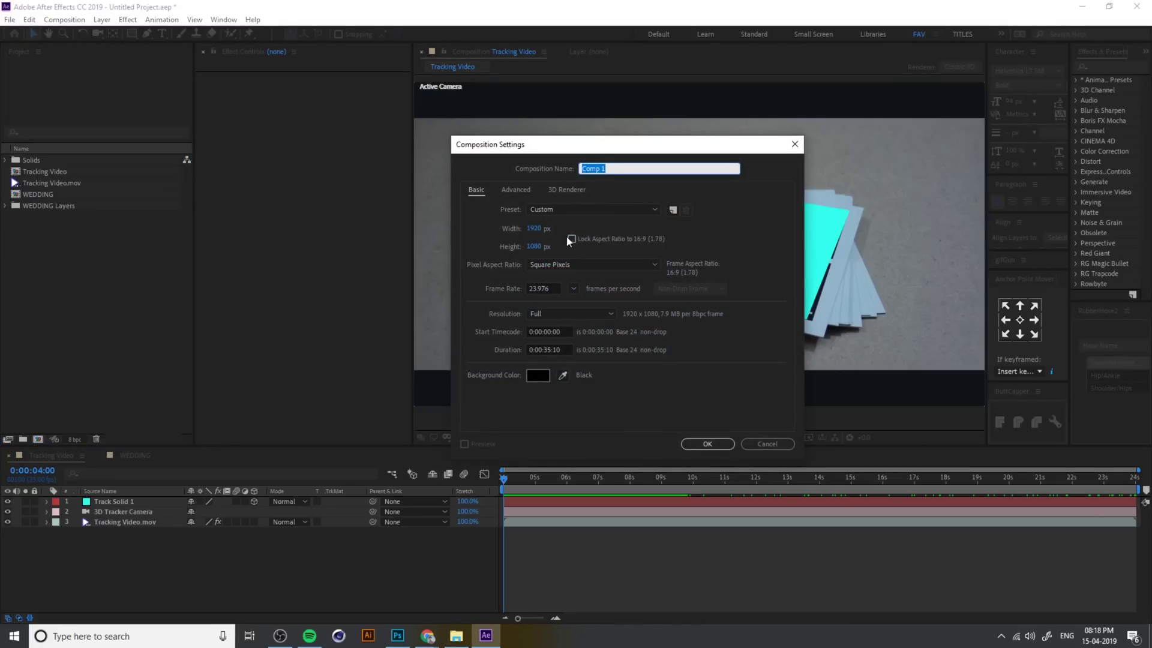
drag(563, 142, 651, 171)
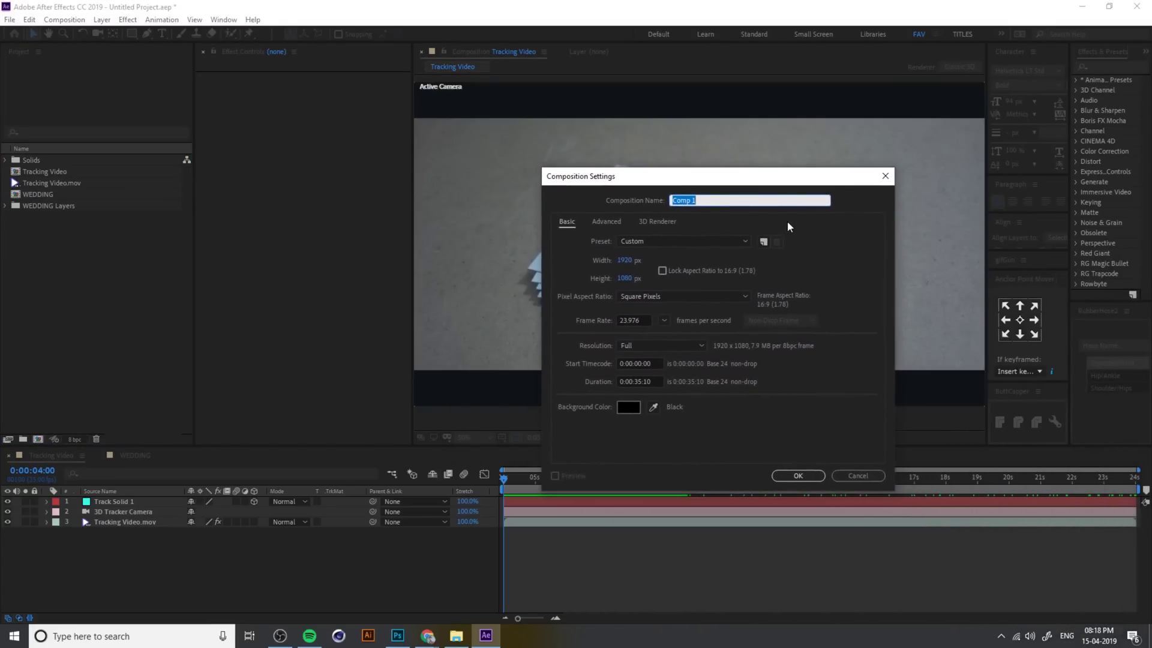
text(BG)
click(804, 478)
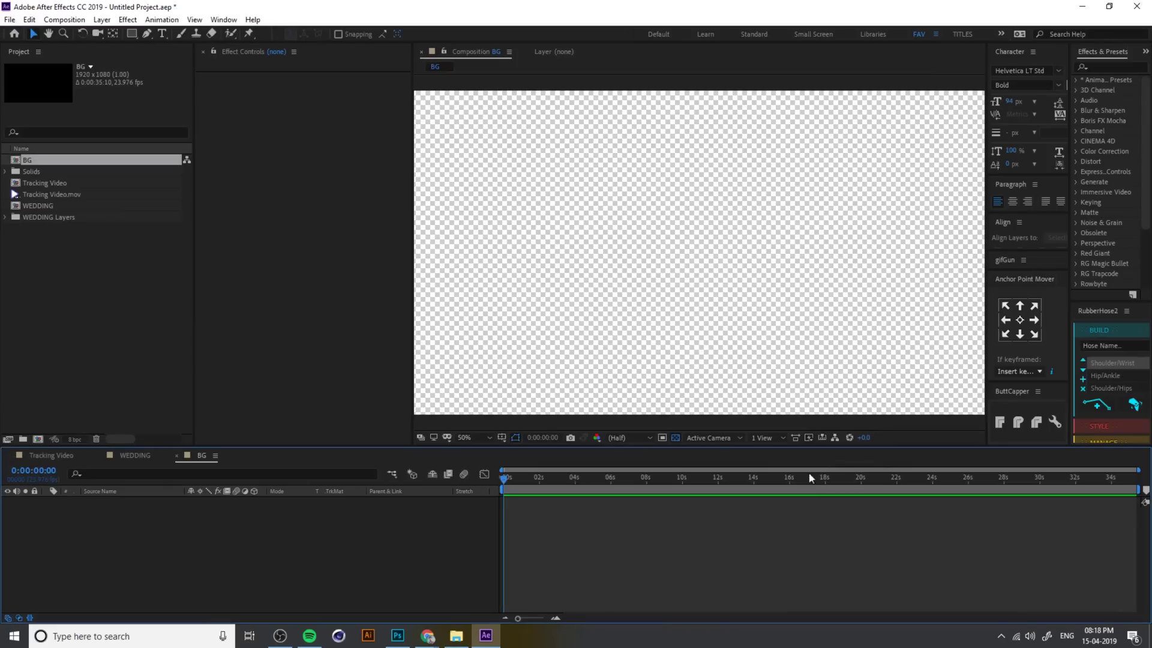
Copy the BG layer from the WEDDING composition into the BG composition and place it roughly over the frame's centre.
click(125, 453)
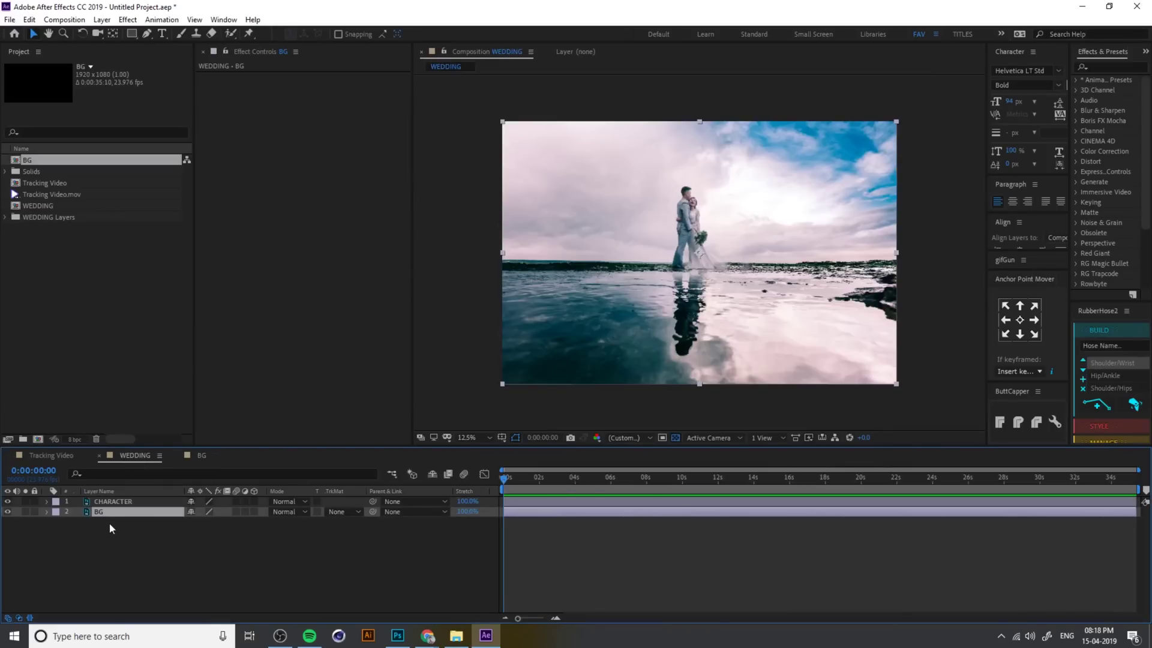
click(201, 457)
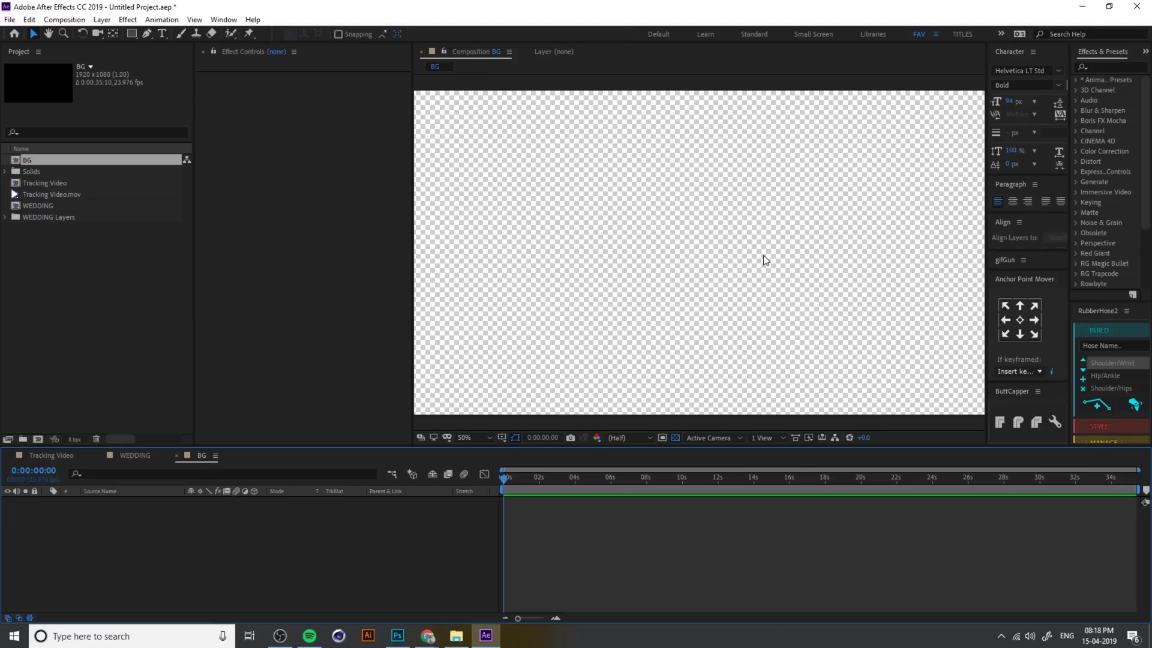
key(ctrl+v)
scroll(764, 256, down, 2)
drag(782, 276, 642, 194)
Fit the background layer to the width of the BG composition.
right_click(703, 246)
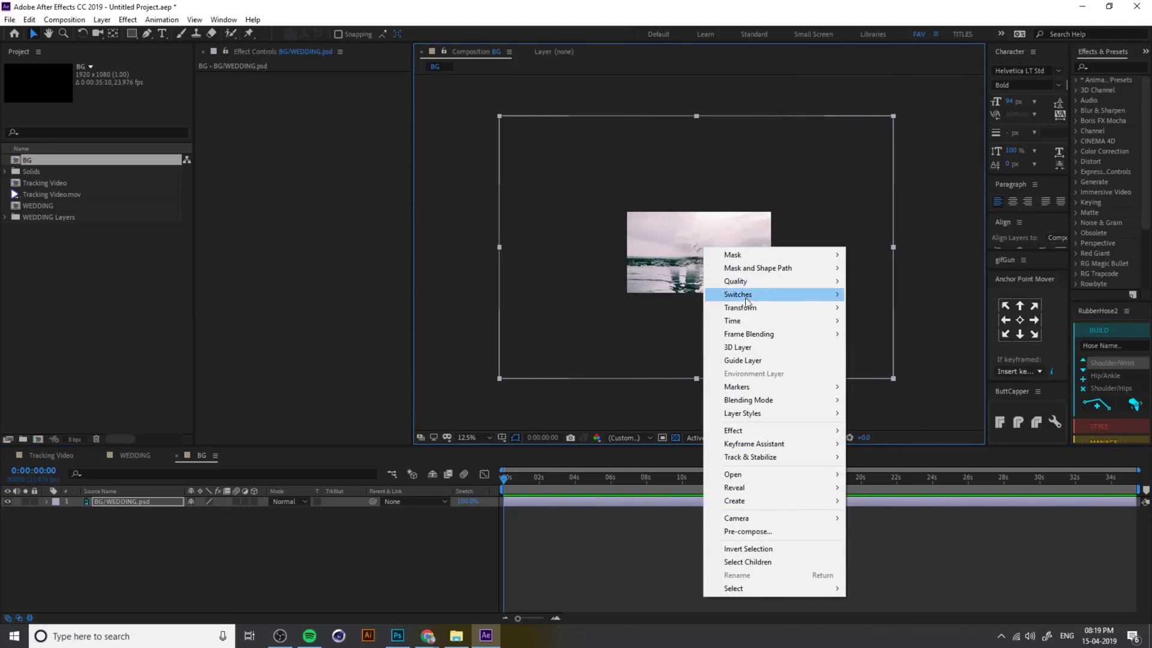
mouse_move(748, 309)
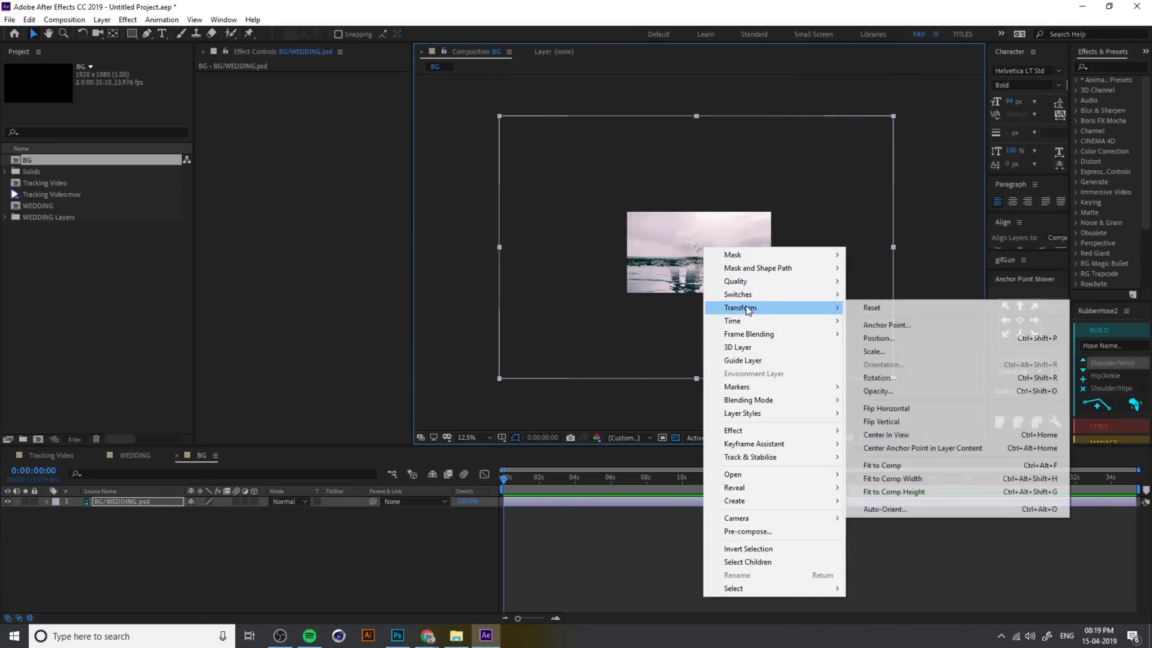
click(935, 480)
key(period)
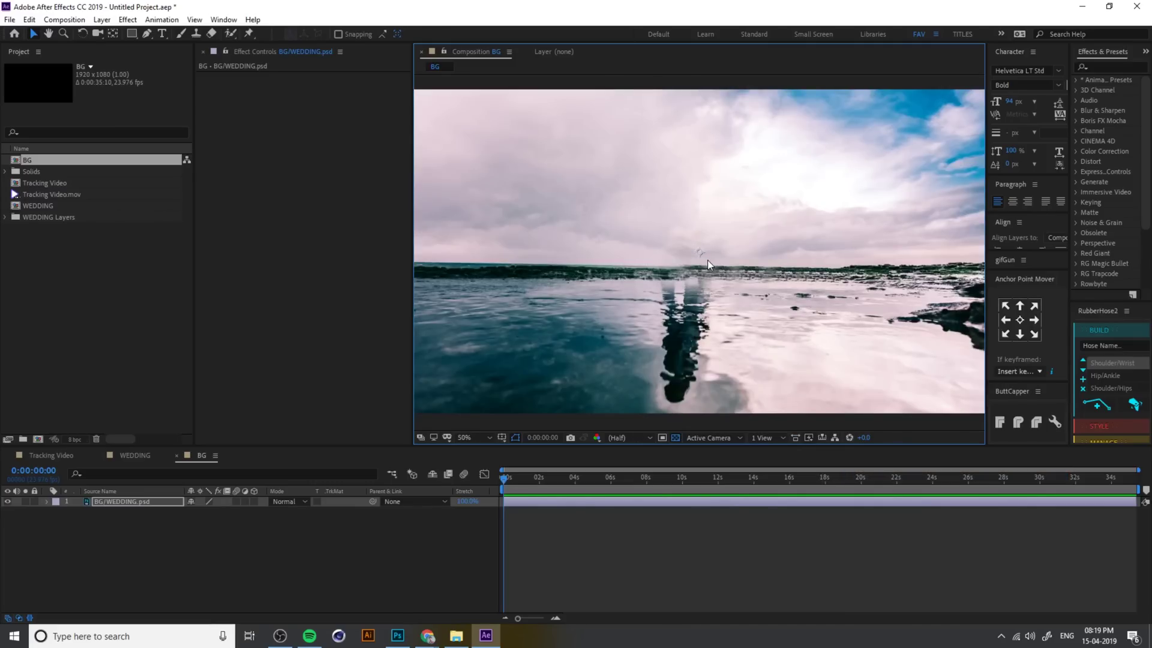
Move the background image vertically within the frame and align its lower edge to the BG composition.
mouse_move(707, 261)
mouse_down()
mouse_move(712, 287)
mouse_move(710, 252)
mouse_move(708, 277)
mouse_up()
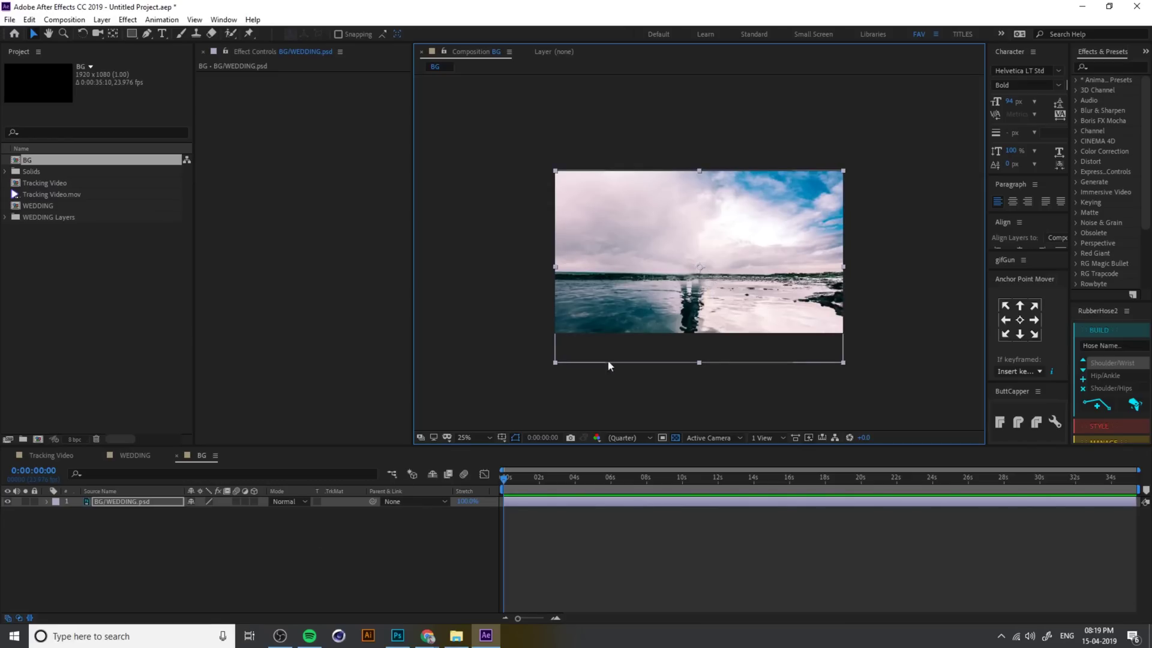
drag(757, 256, 753, 223)
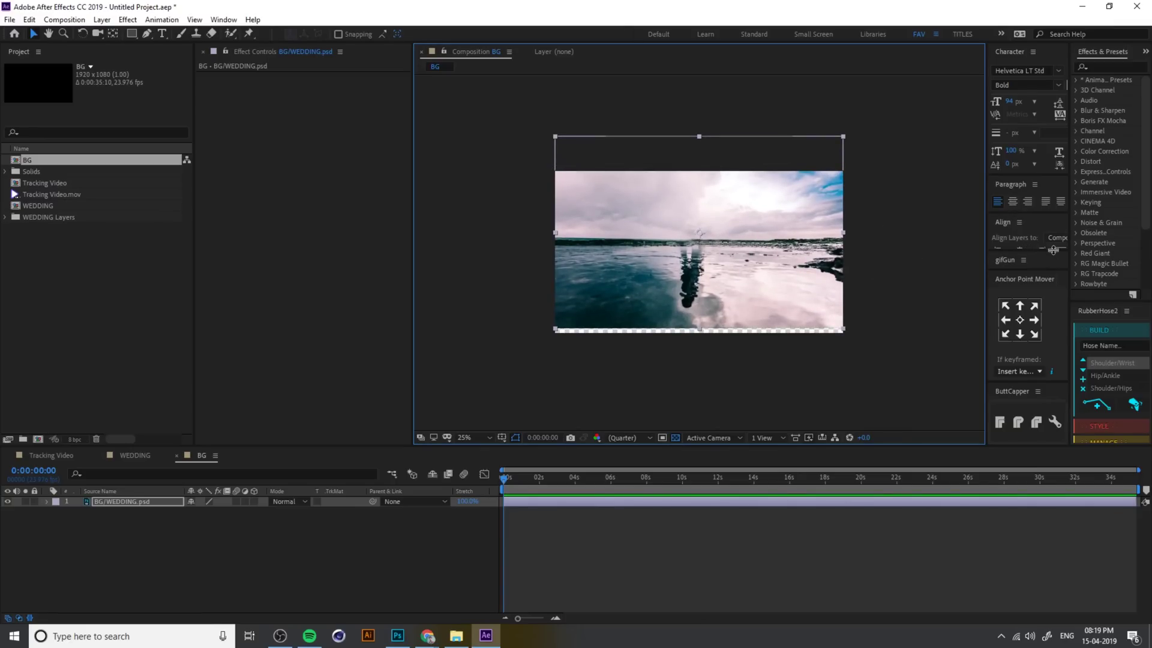
drag(1051, 254, 1050, 265)
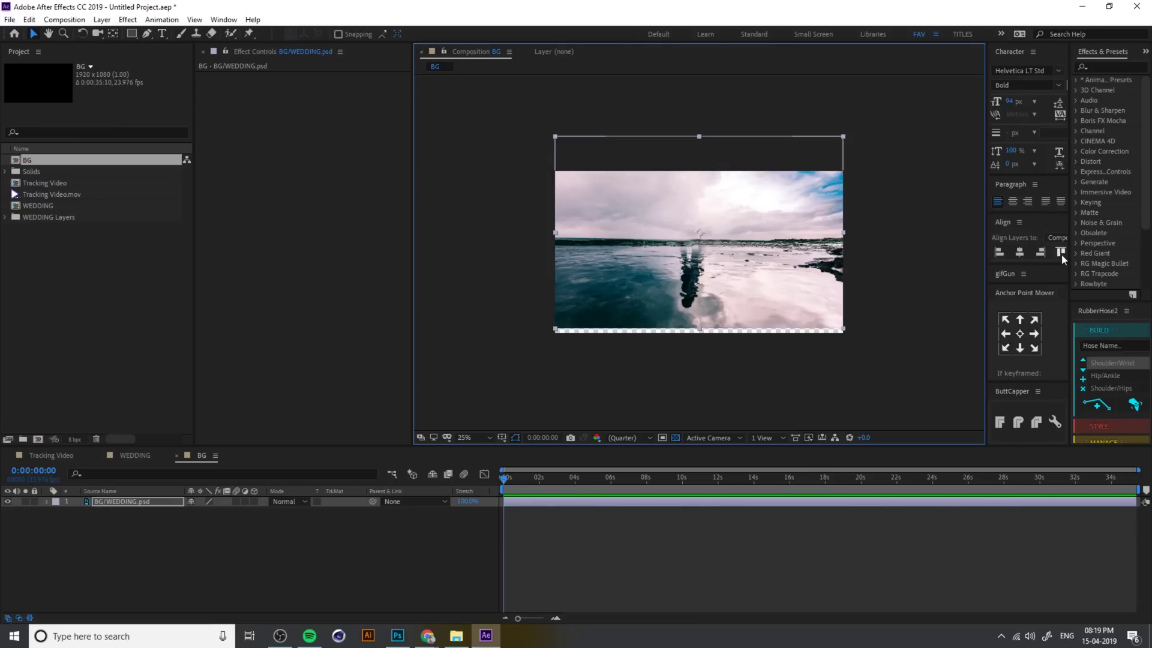
drag(986, 238, 938, 239)
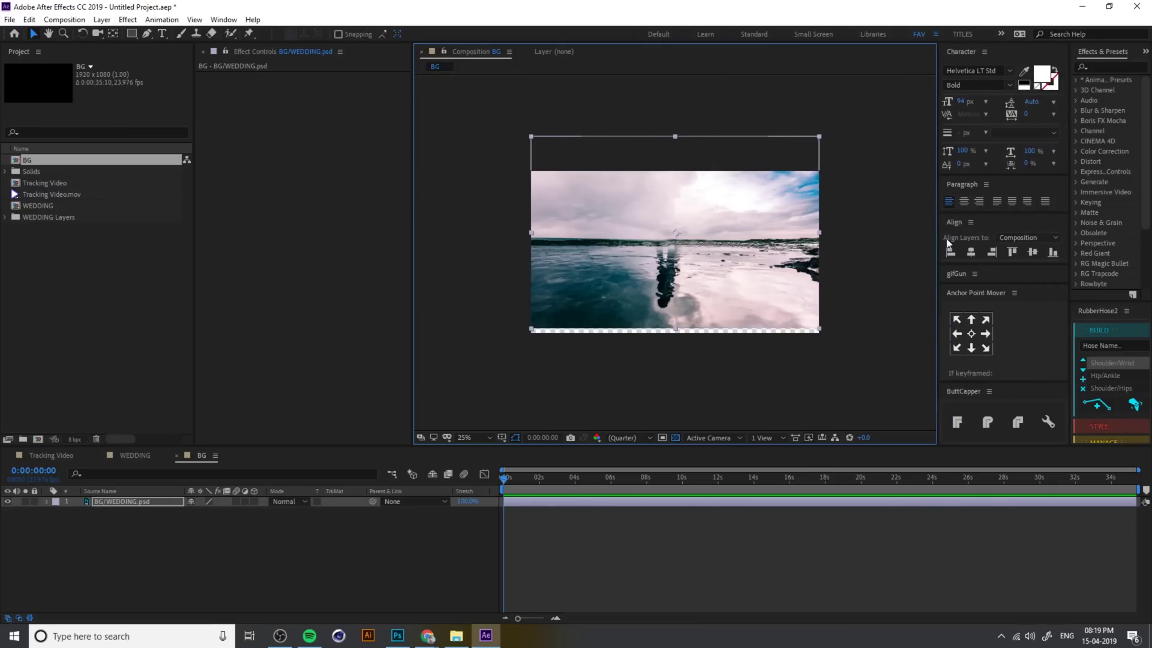
click(1054, 253)
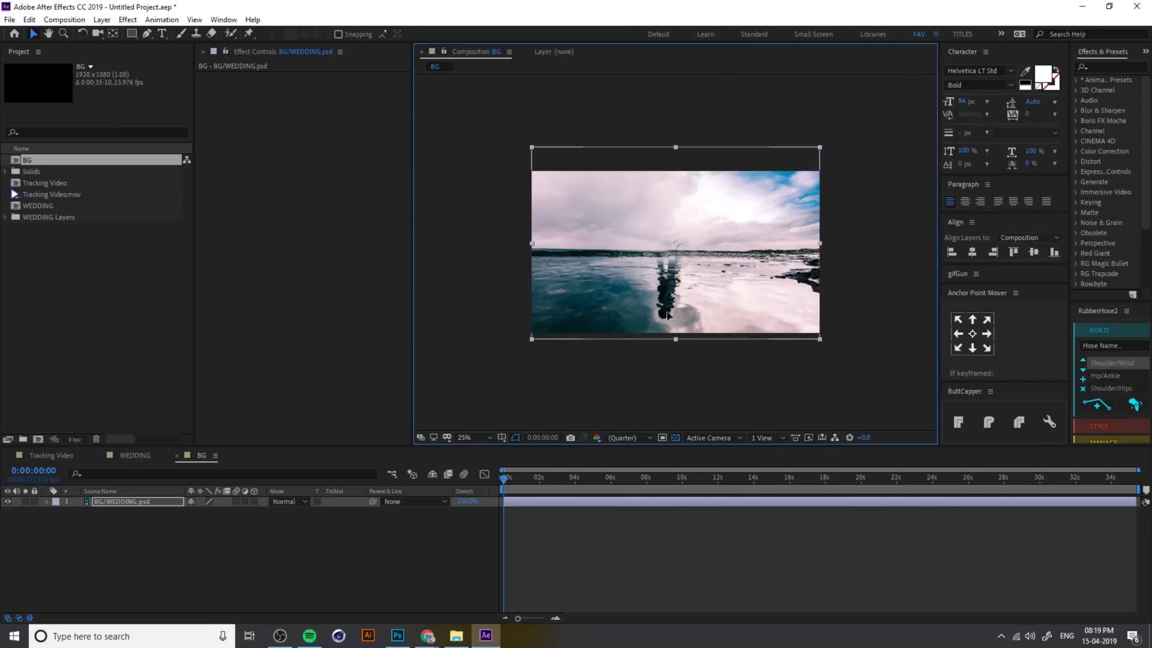
click(221, 562)
Return to the Tracking Video composition and create a new 1920 x 1080 composition named CHARACTER.
click(51, 455)
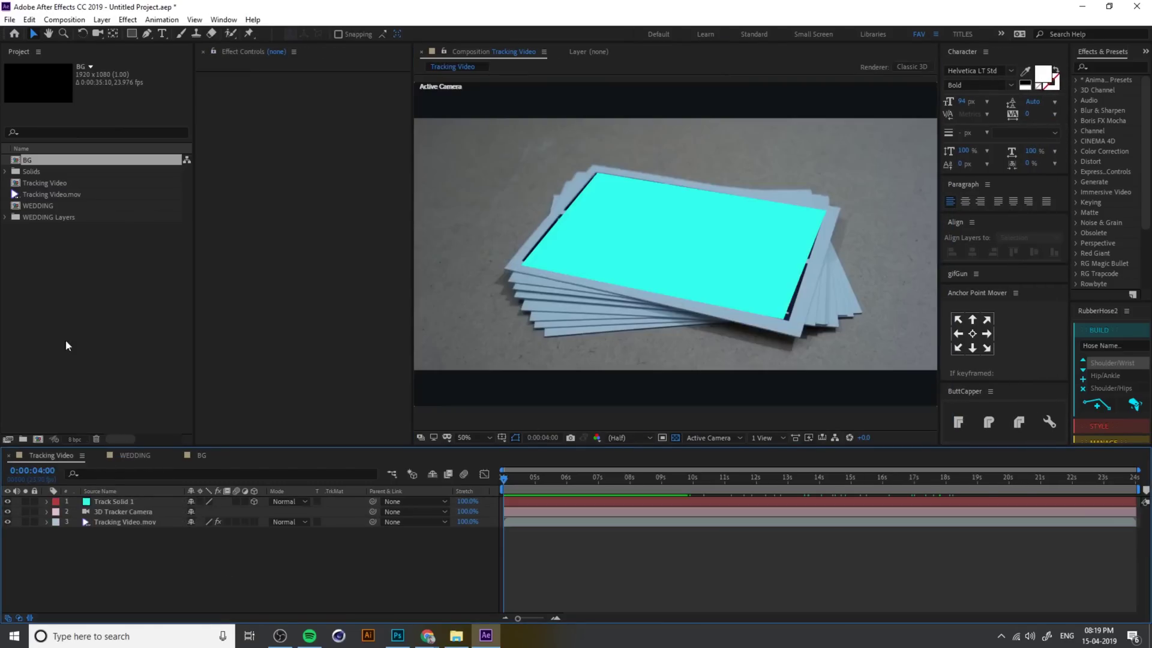
click(30, 157)
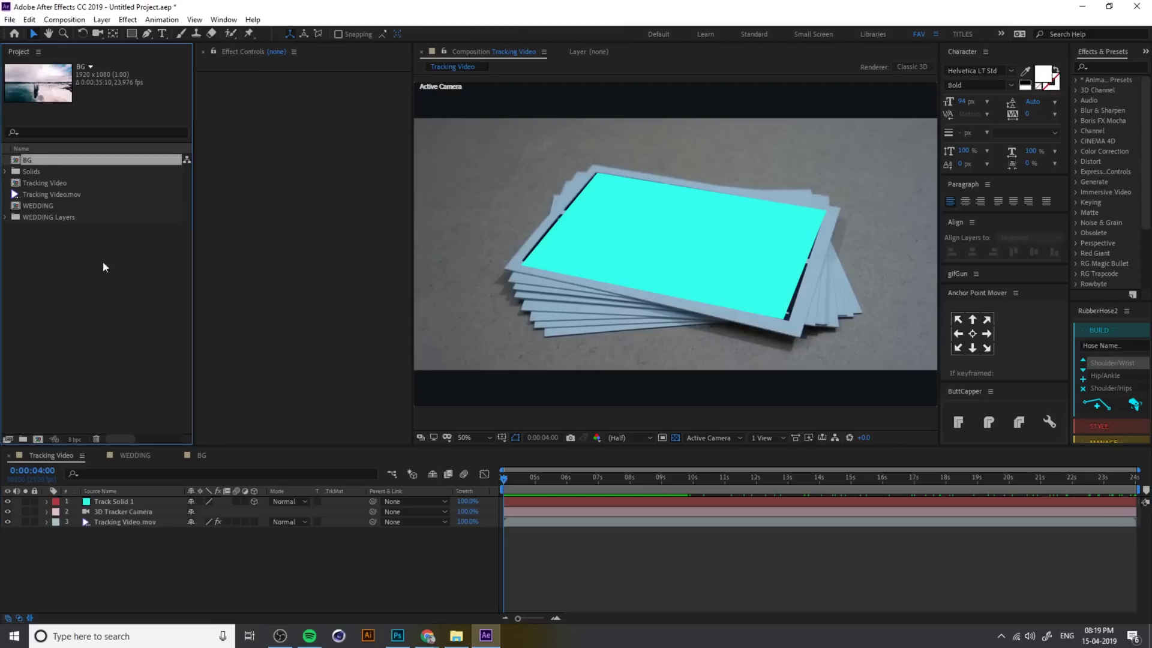
click(38, 439)
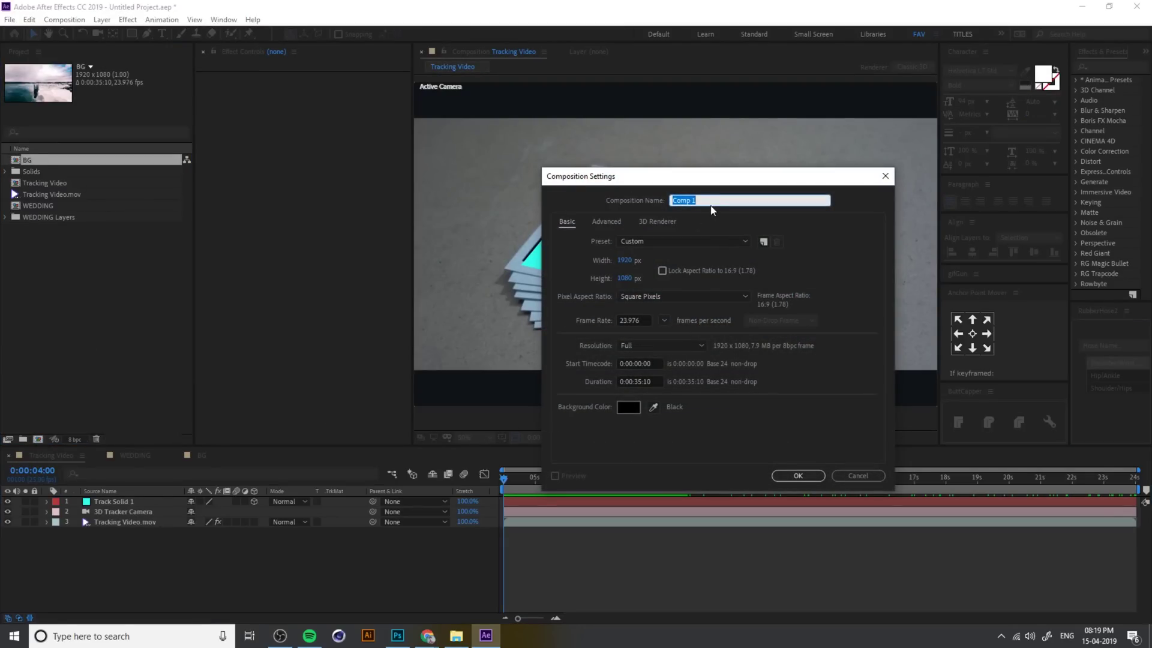
text(CHARACTER)
key(Return)
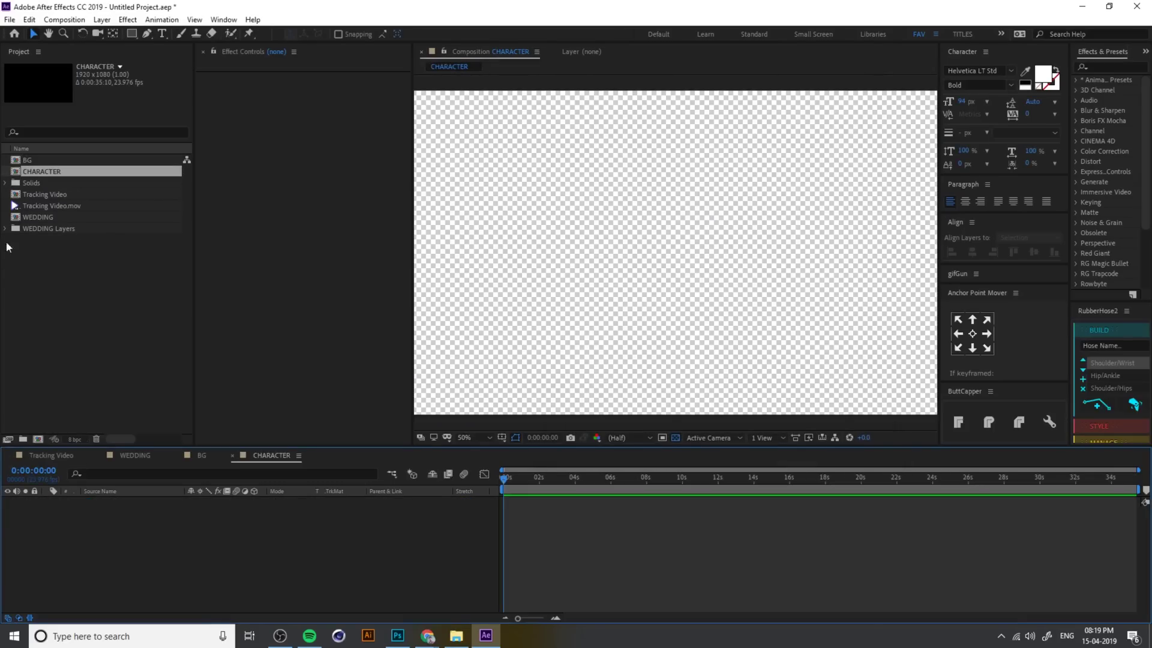
Copy the CHARACTER layer from the WEDDING composition into the CHARACTER composition and centre it in the view.
click(129, 456)
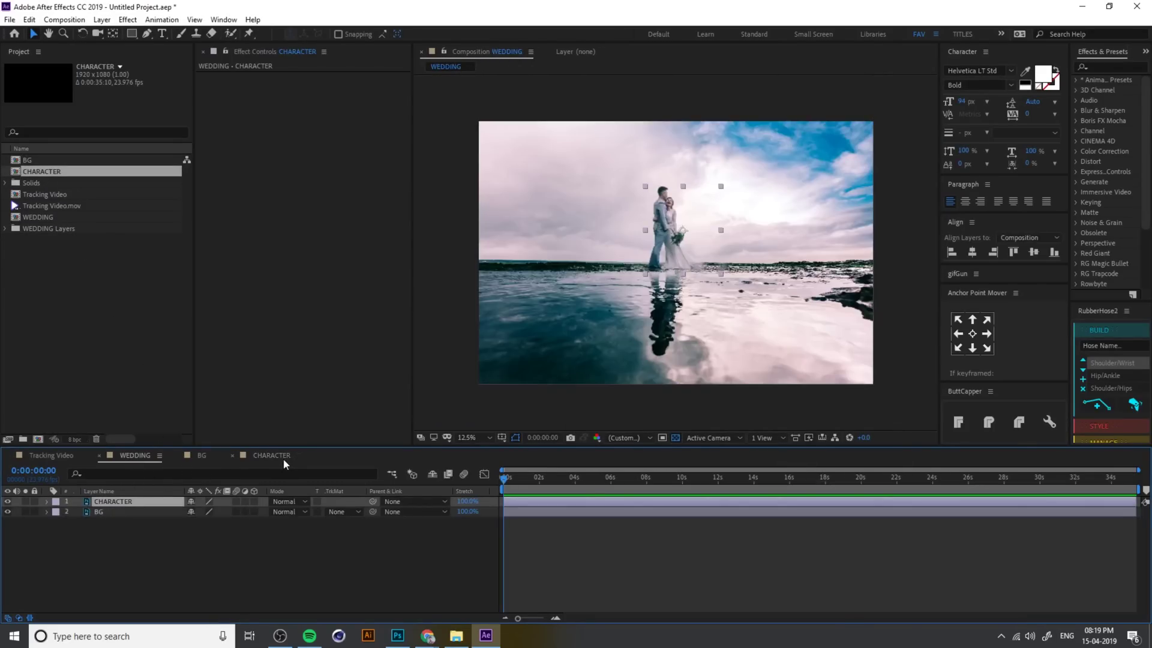
click(279, 455)
key(ctrl+v)
scroll(706, 238, down, 3)
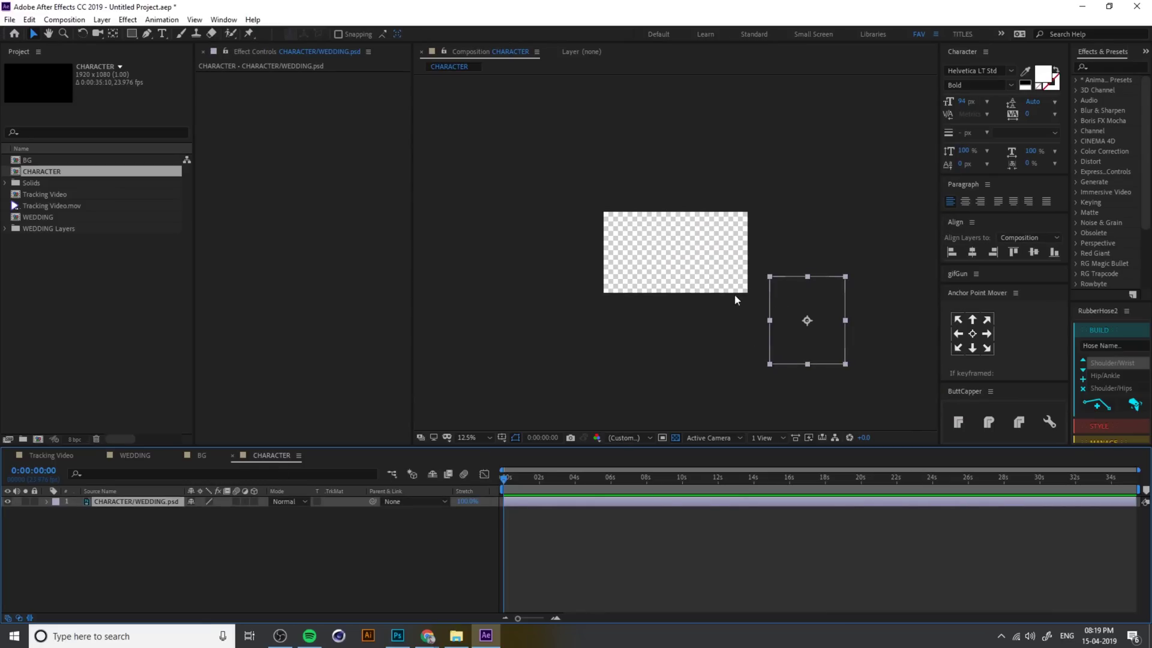
right_click(790, 307)
click(787, 307)
drag(787, 307, 757, 271)
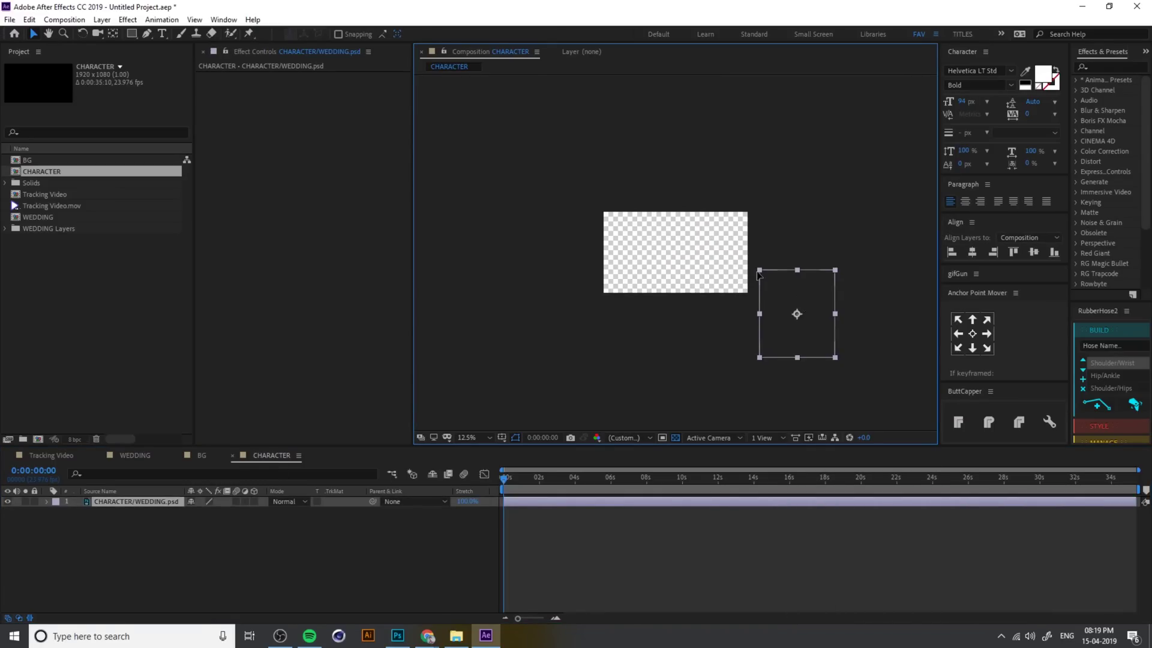
key(ctrl+Home)
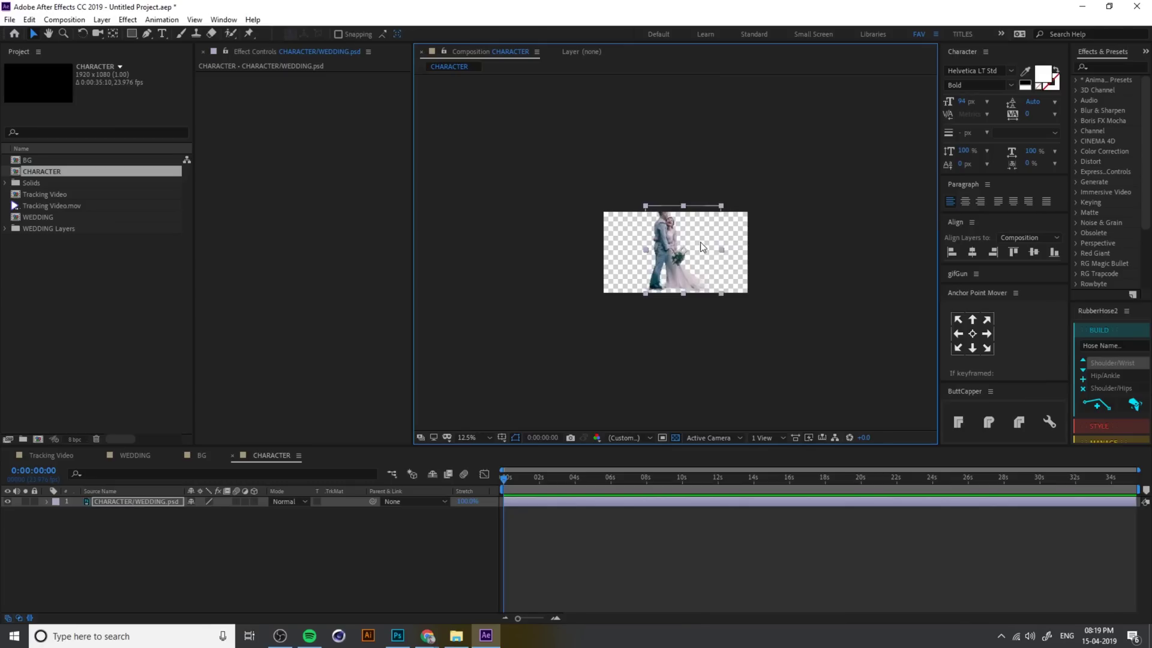
Try to fit the couple layer to the width of the CHARACTER composition.
right_click(700, 242)
mouse_move(754, 304)
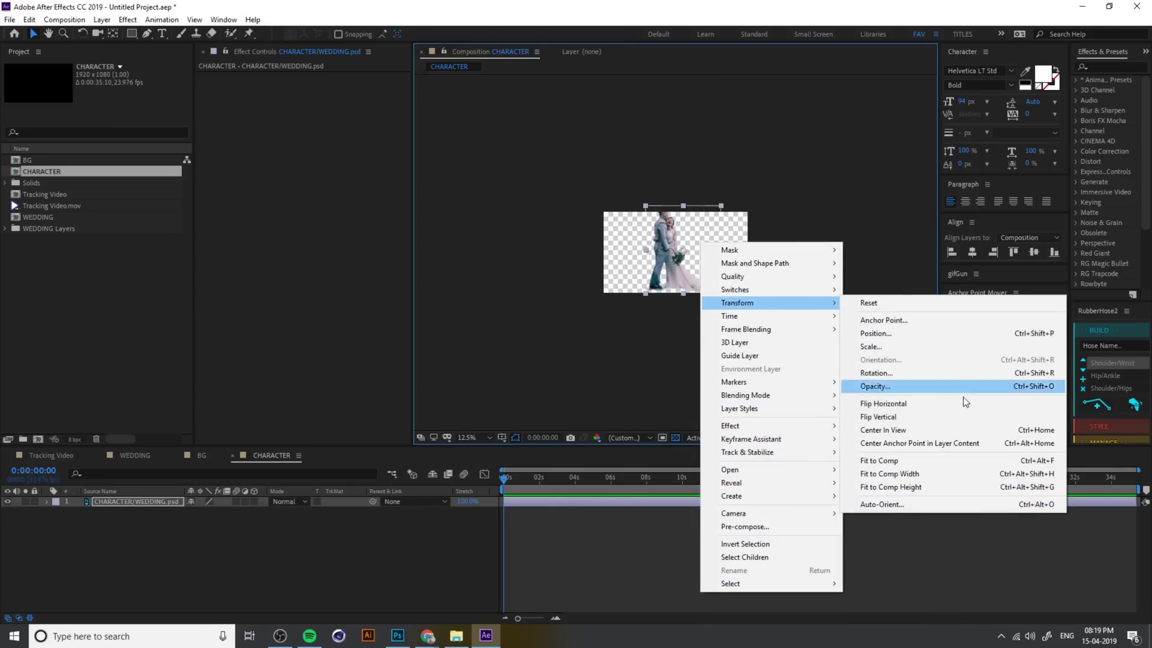
click(902, 474)
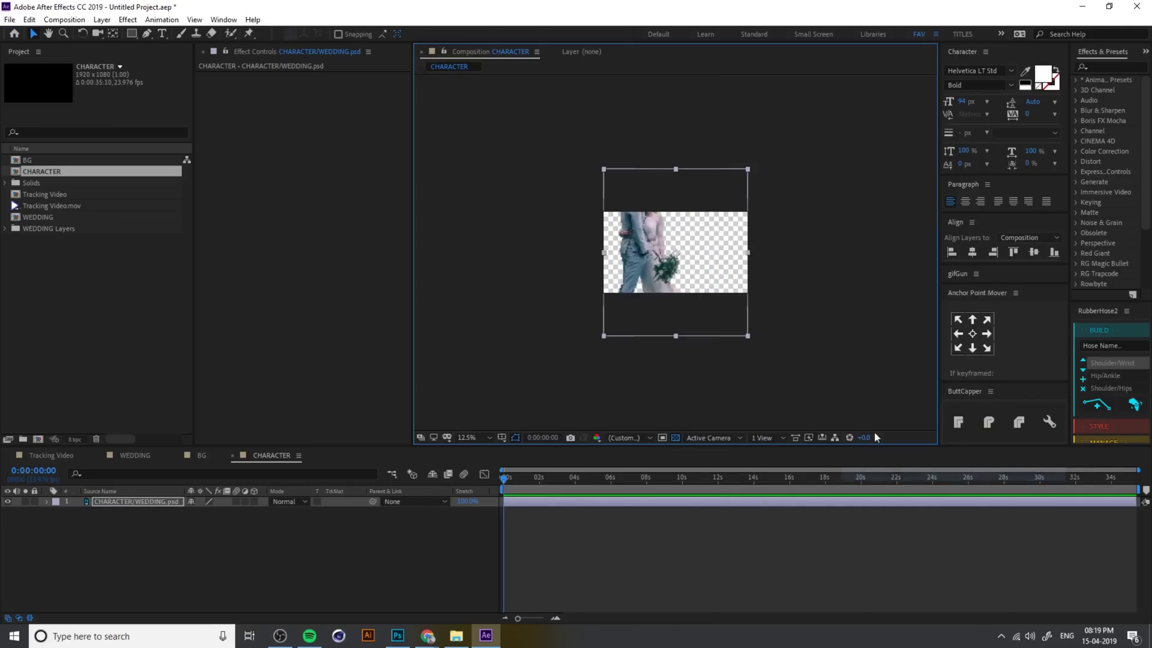
Fit the couple layer to the height of the CHARACTER composition.
right_click(694, 241)
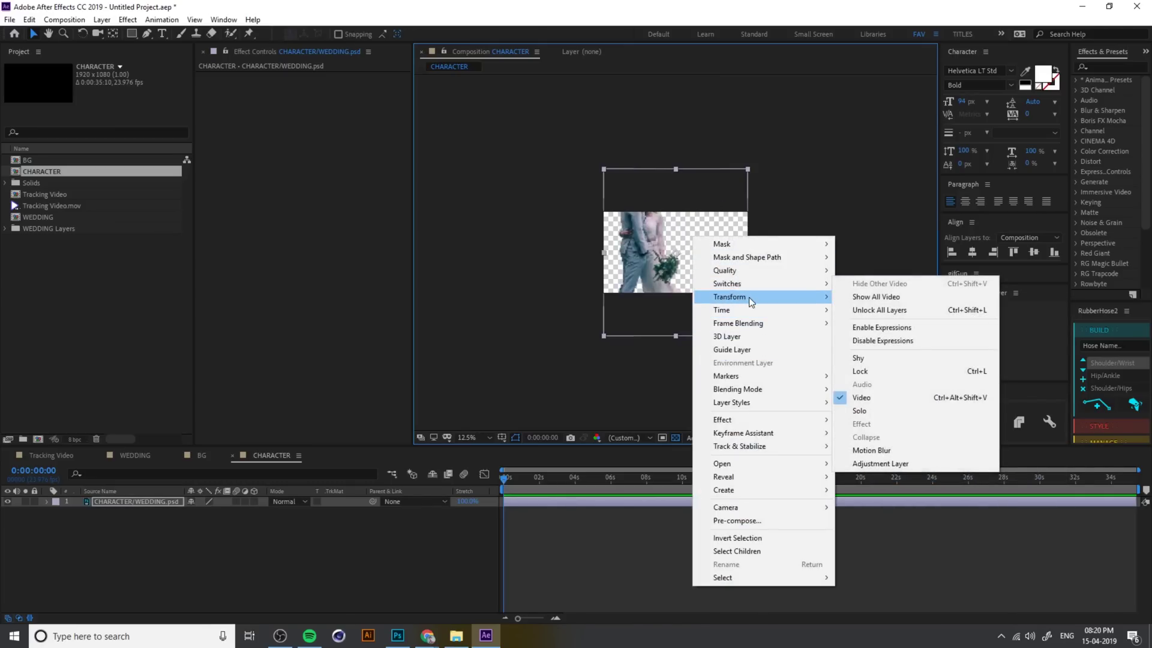
mouse_move(751, 302)
click(907, 481)
scroll(652, 228, up, 1)
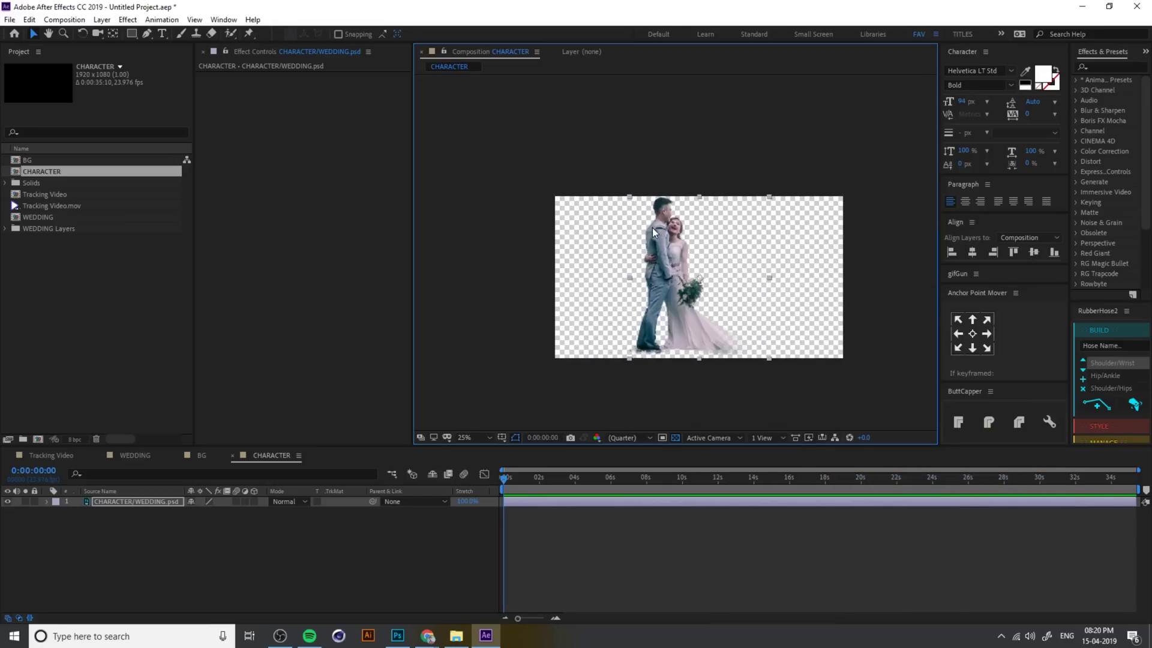
scroll(652, 228, up, 1)
scroll(805, 190, down, 1)
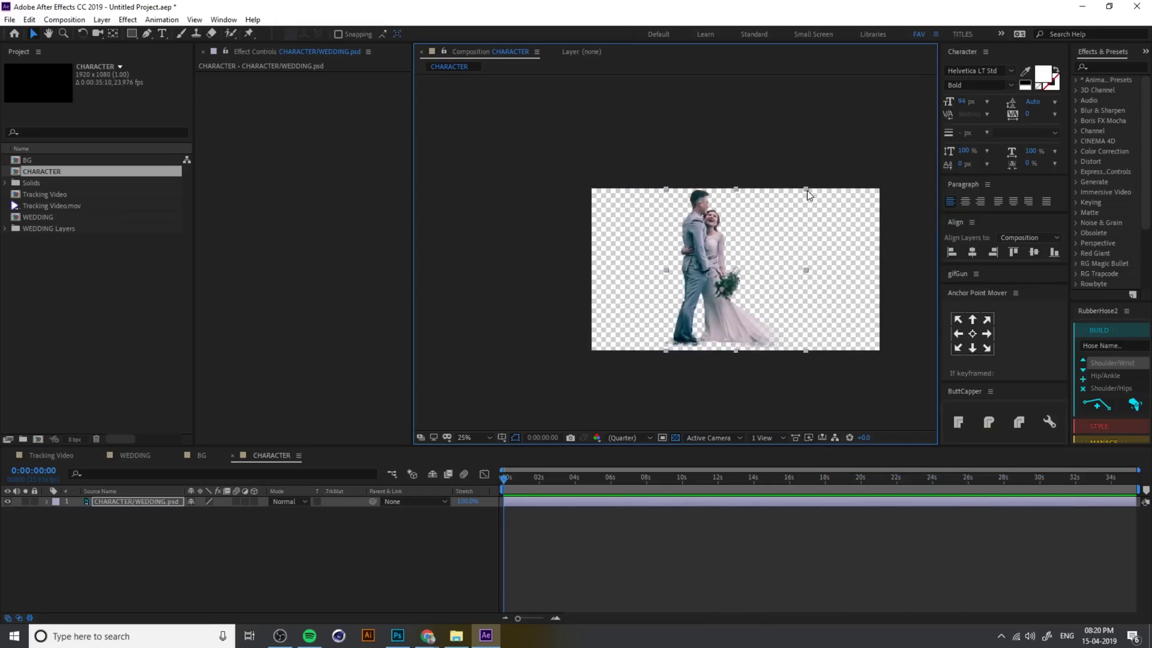
Scale the couple down slightly, align the layer to the composition's bottom edge, and shift it a little to the right.
click(807, 190)
click(766, 219)
drag(804, 188, 802, 193)
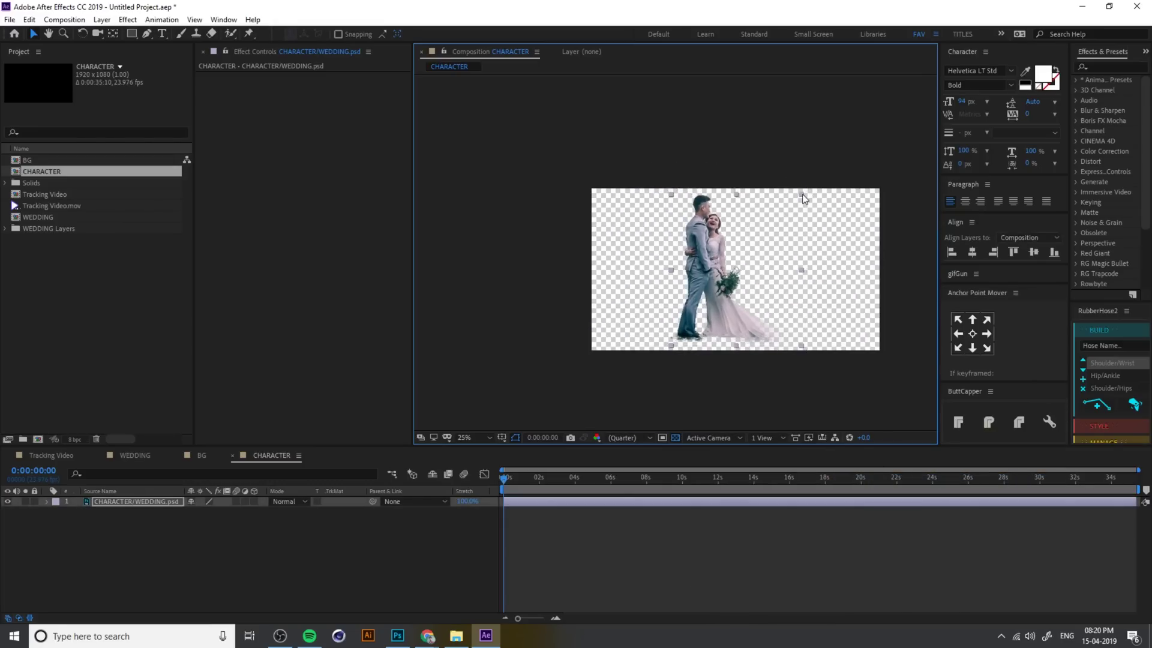
click(1054, 252)
drag(739, 320, 751, 321)
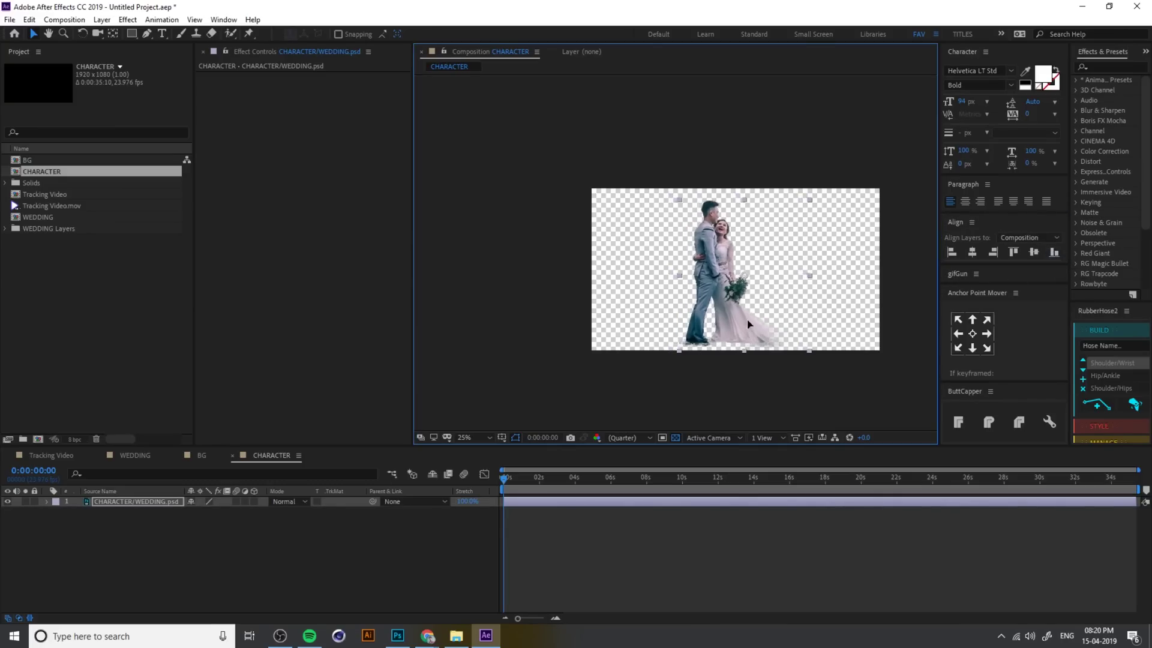
click(710, 389)
Close the CHARACTER, BG and WEDDING composition timelines, leaving only Tracking Video open.
click(232, 455)
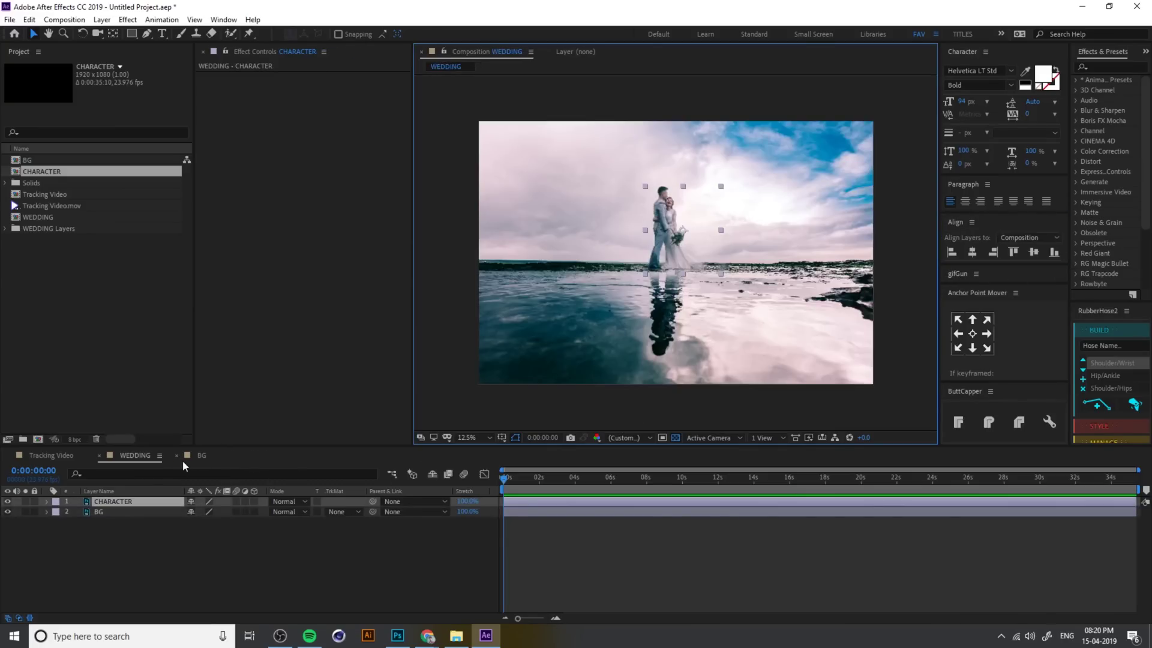
click(180, 457)
click(99, 455)
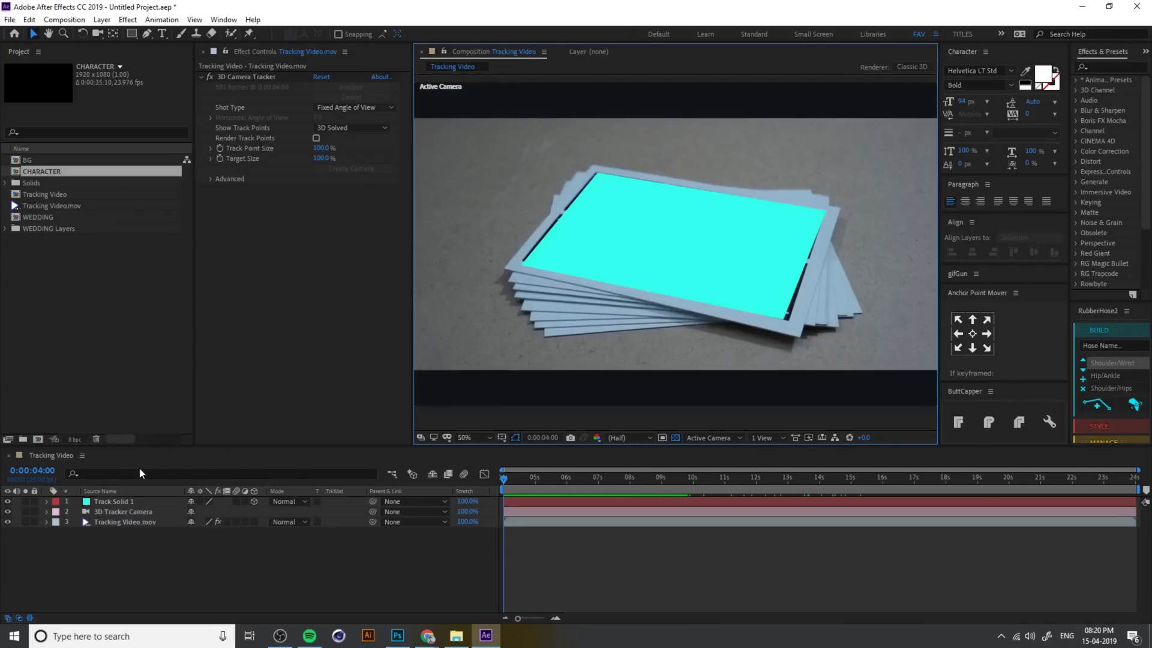
click(221, 528)
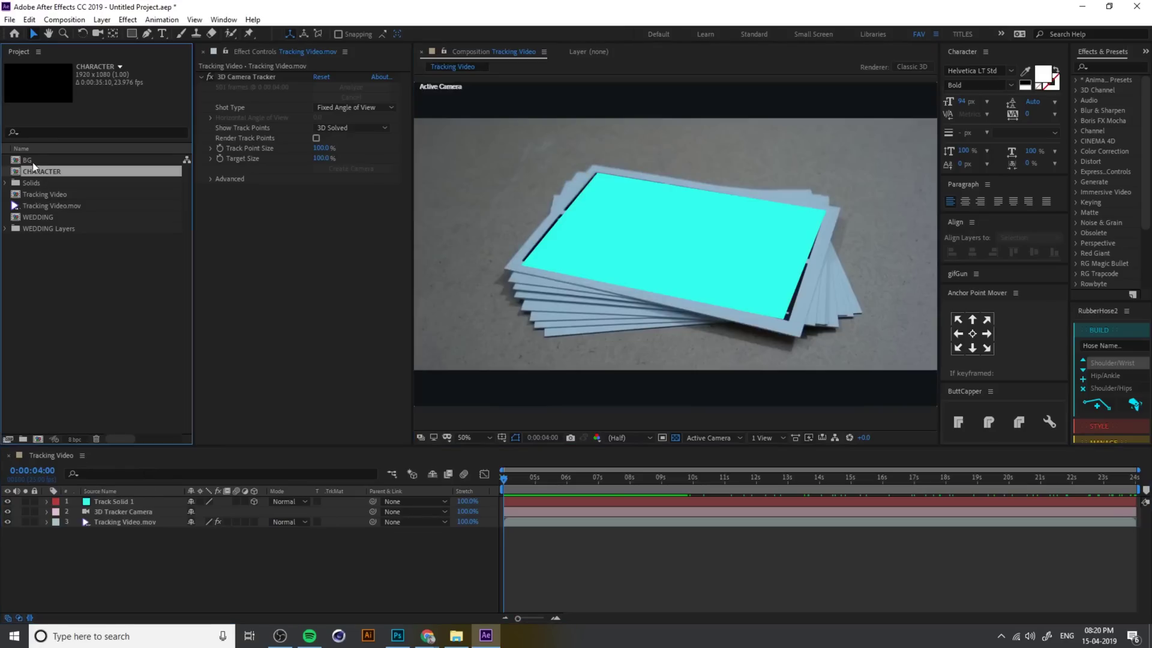
Add the BG composition as the top layer of Tracking Video and widen the composition viewer at 25% zoom.
drag(46, 161, 101, 447)
drag(102, 498, 103, 500)
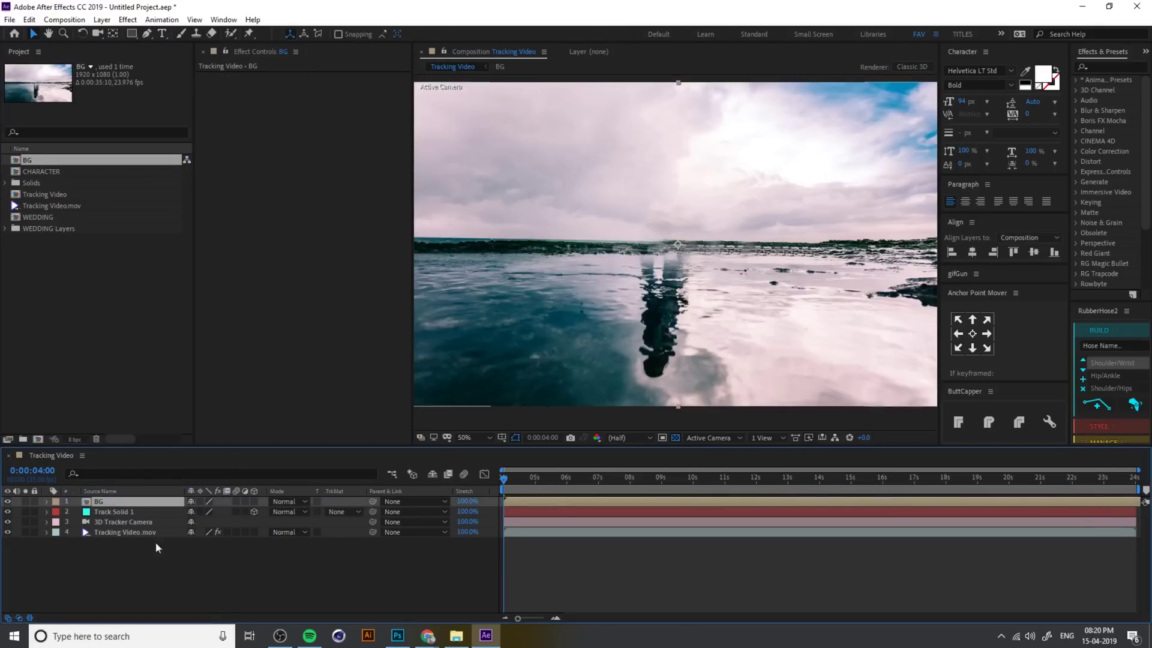
key(comma)
key(comma)
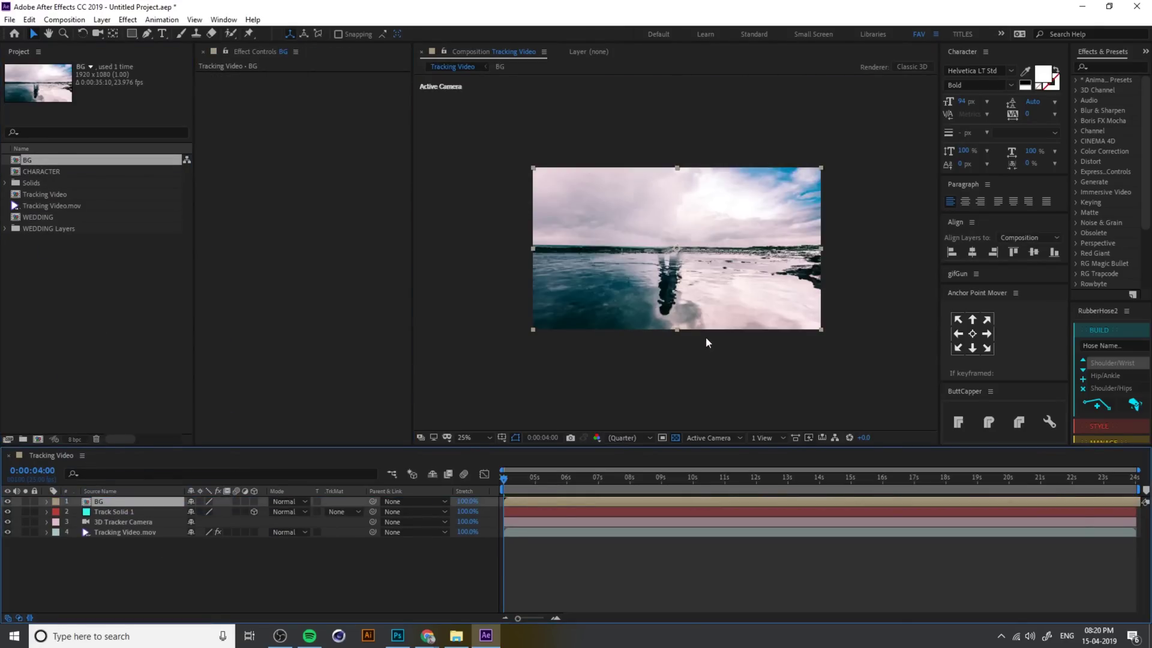
click(411, 251)
drag(411, 255, 345, 255)
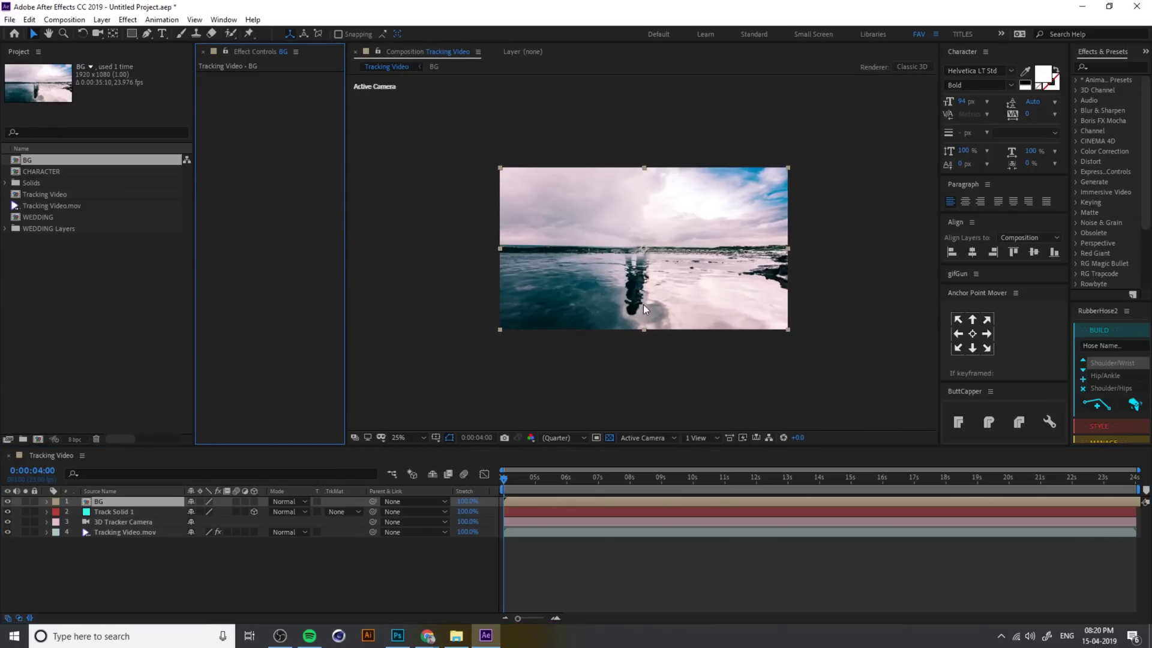
Try moving the BG layer away diagonally over the footage, and undo the move.
drag(630, 268, 765, 365)
key(ctrl+z)
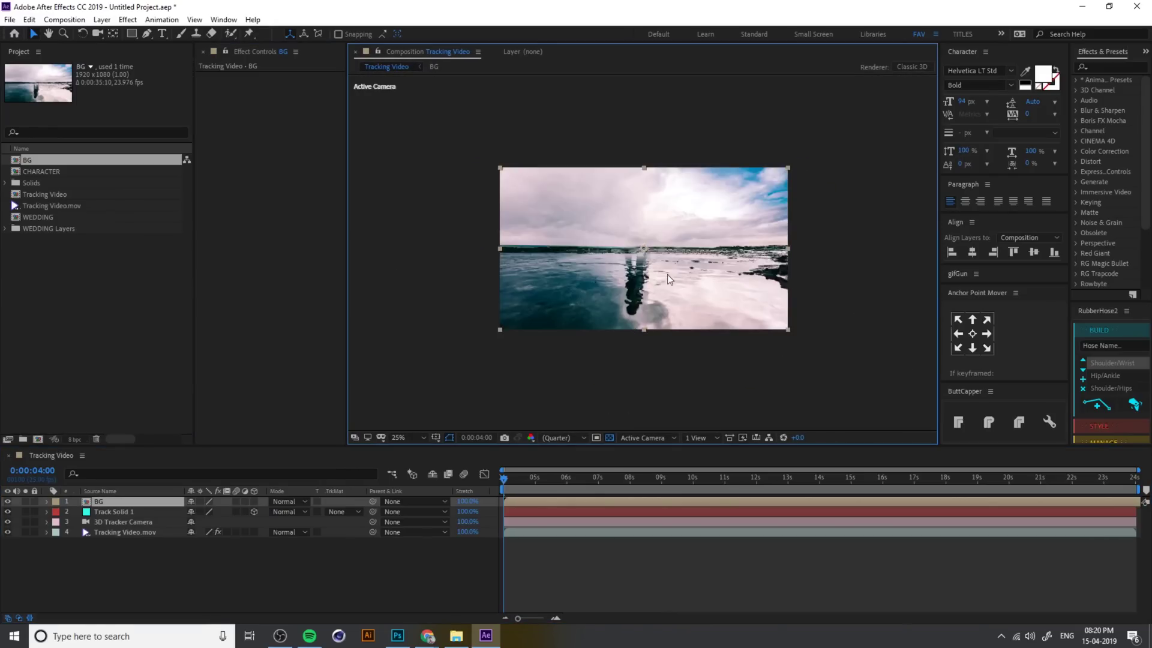
click(635, 470)
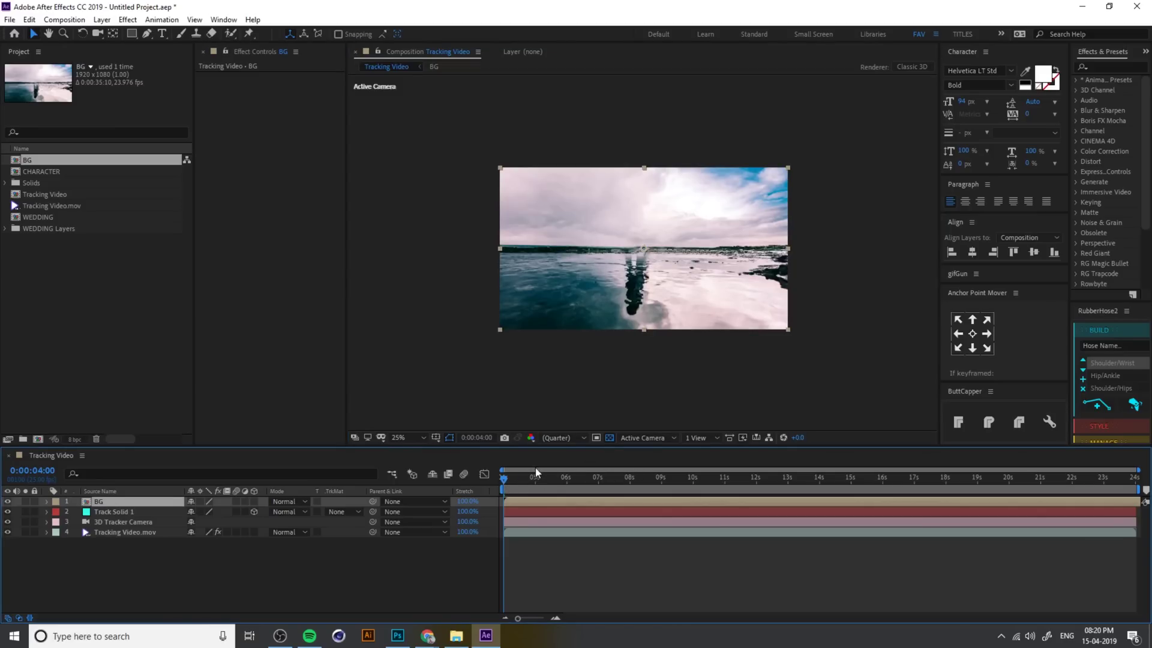
drag(535, 466, 440, 477)
Move the BG layer down below the card stack and select Track Solid 1.
drag(613, 198, 636, 333)
click(123, 522)
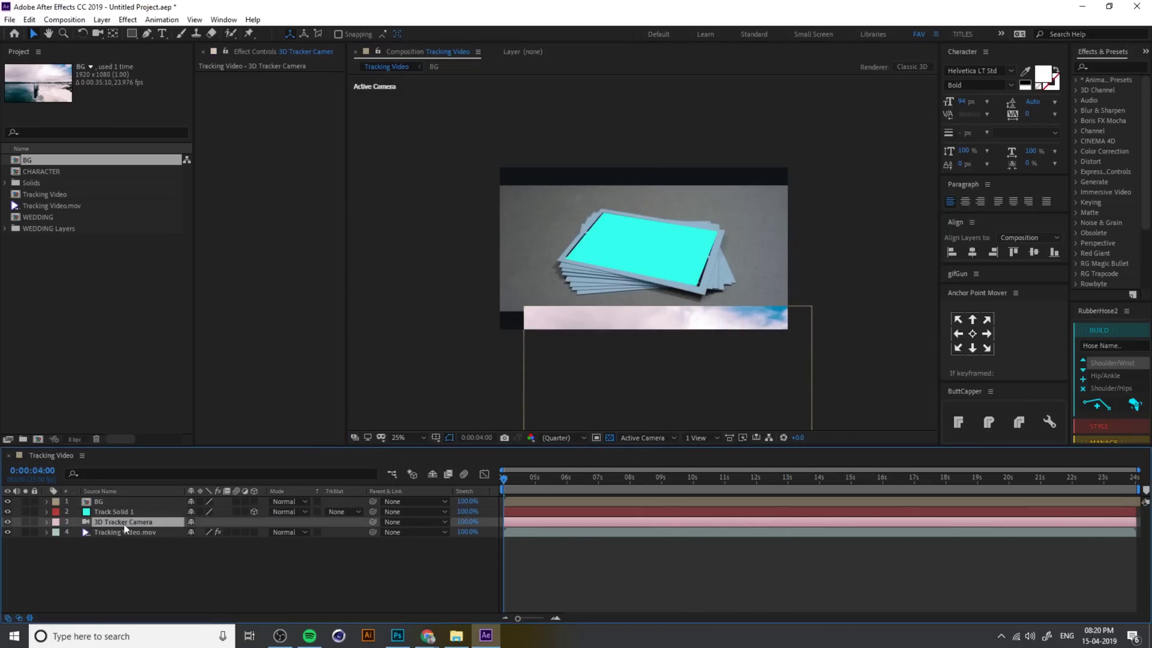
click(671, 255)
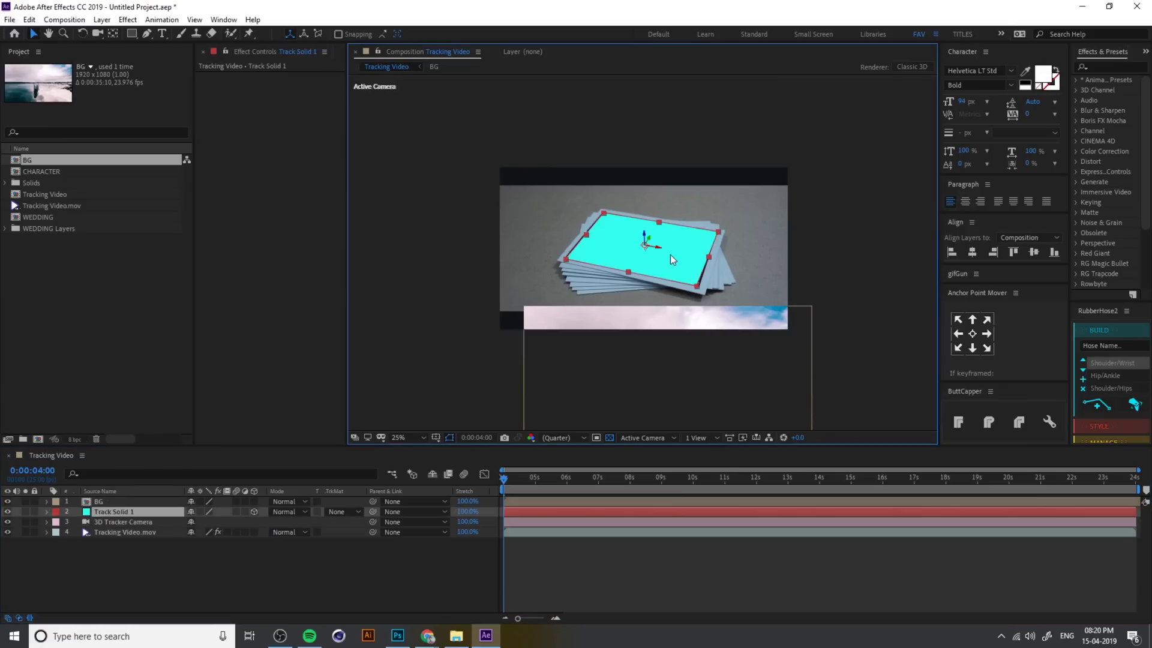
Undo the BG layer's downward move over the footage.
click(678, 374)
key(ctrl+z)
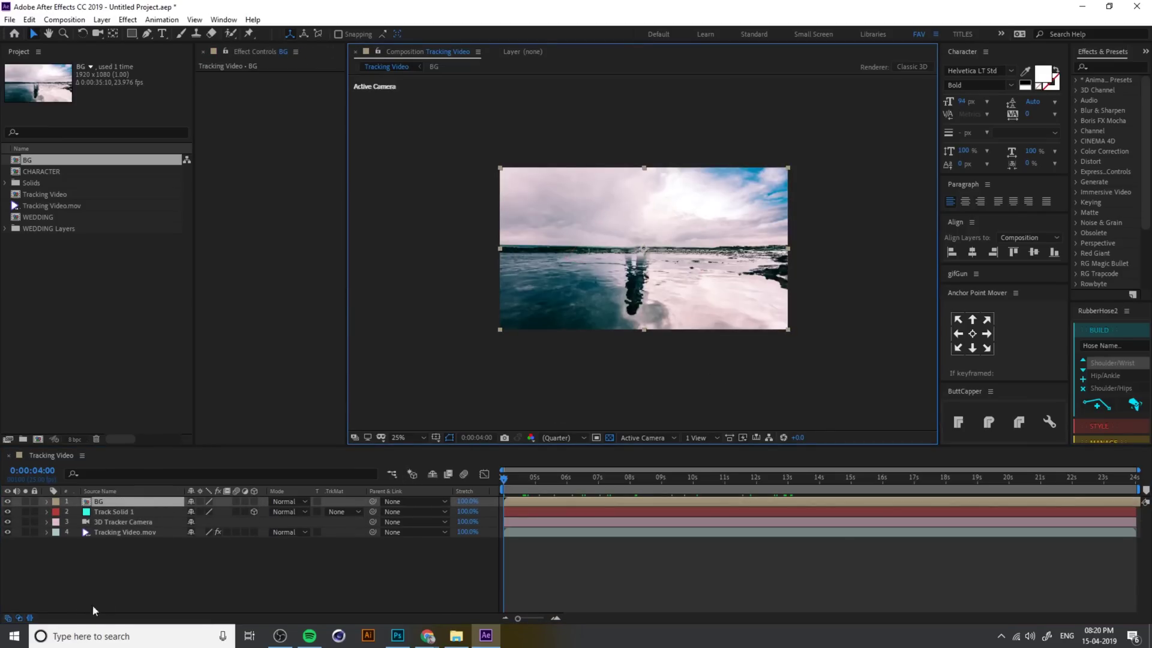
Reduce the timeline columns to the layer switches, hiding the mode and stretch columns, and make the BG layer 3D.
click(19, 618)
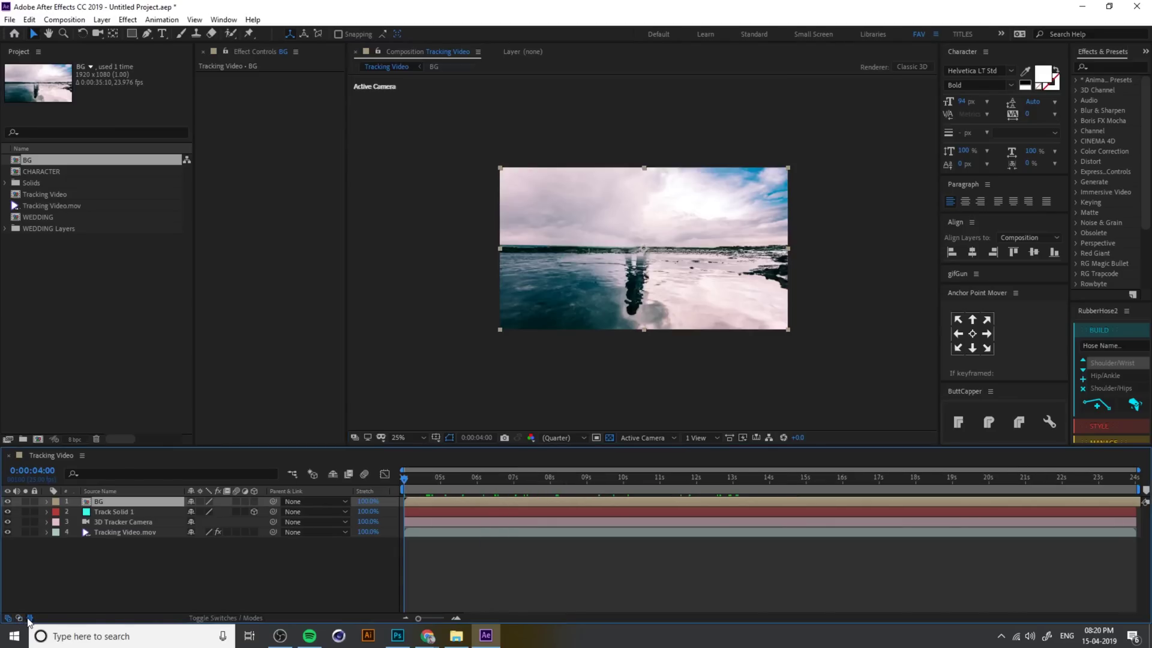
click(29, 618)
click(8, 617)
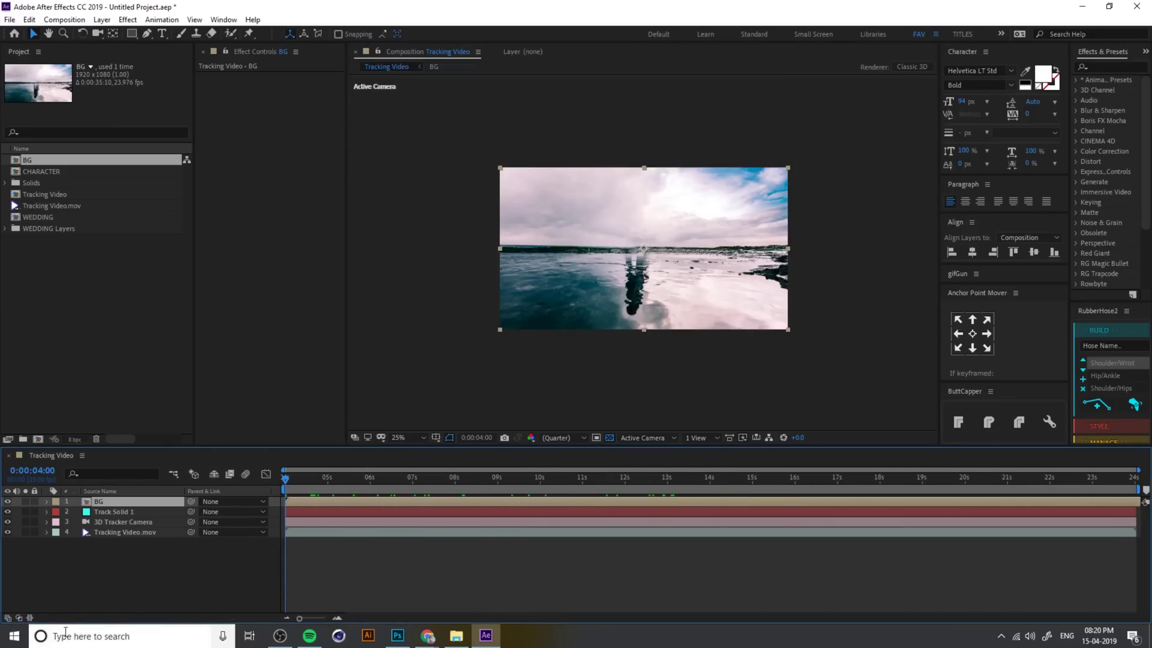
click(7, 618)
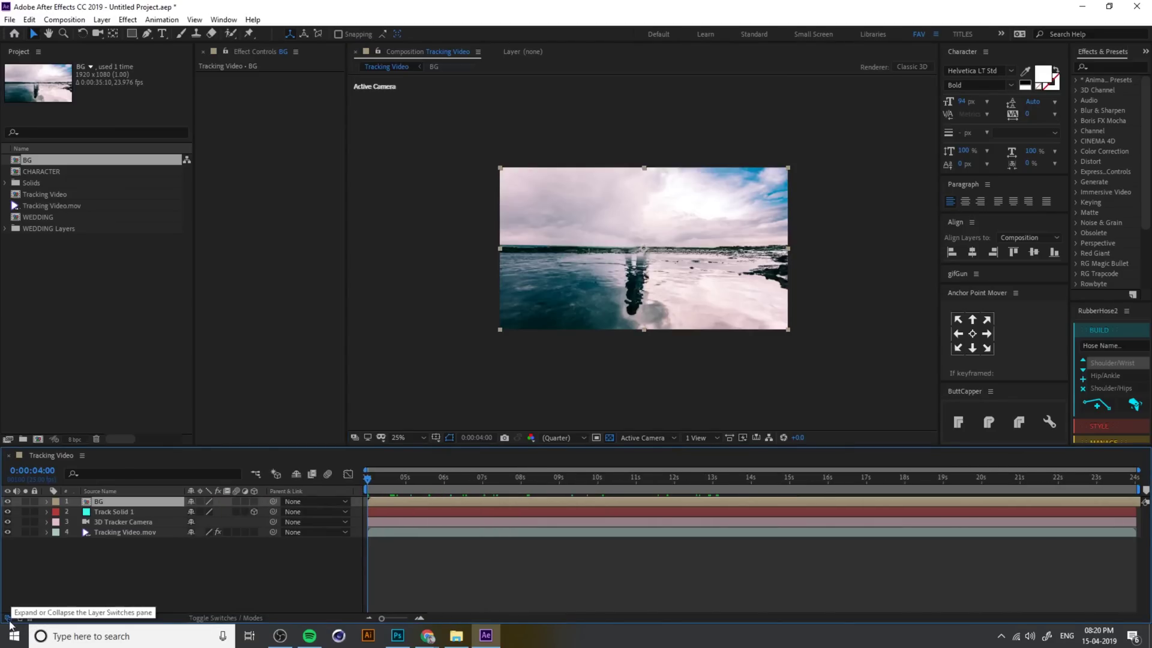
click(254, 502)
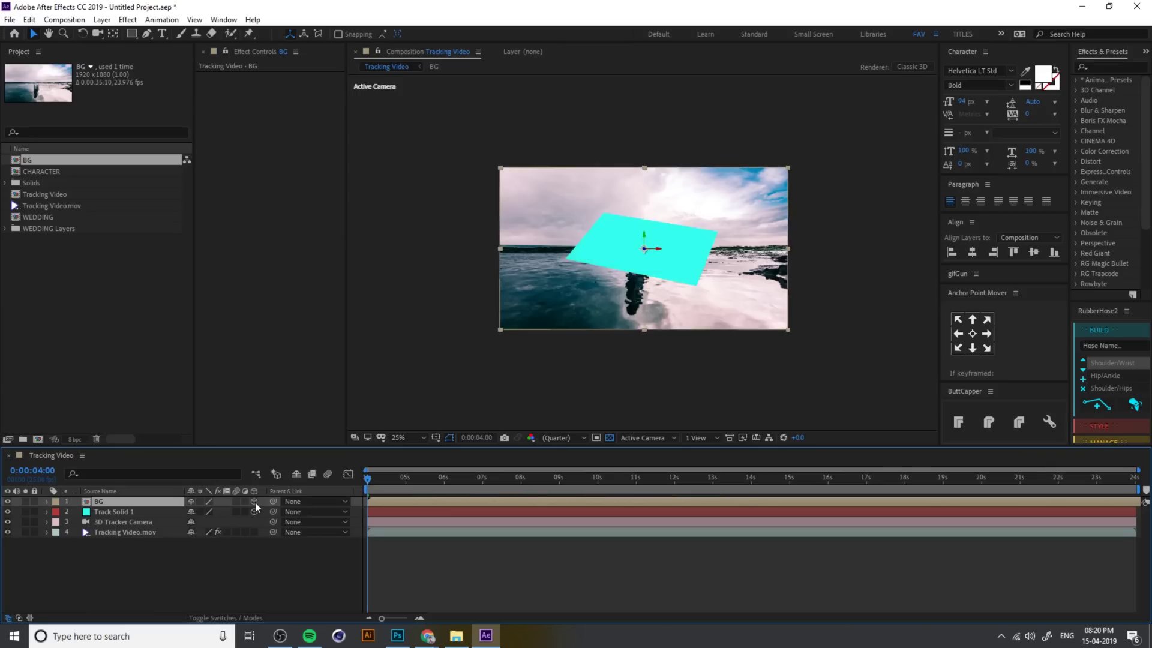
Try moving the 3D BG layer sideways past the track solid, and undo the move.
scroll(706, 253, up, 1)
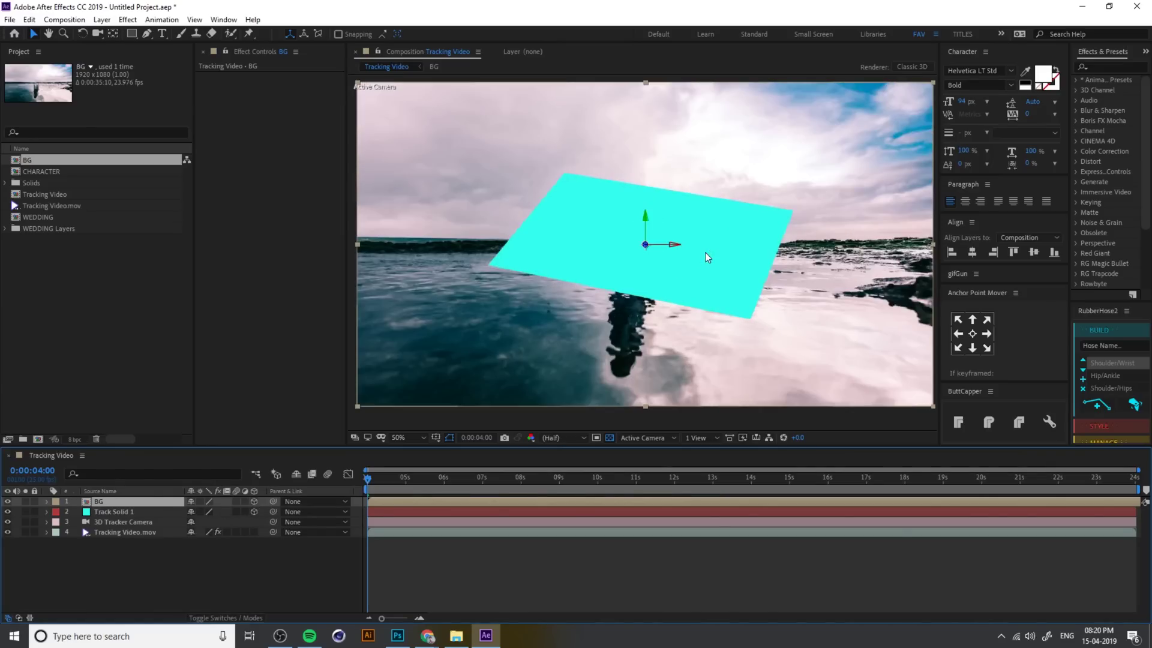
scroll(706, 253, down, 1)
drag(680, 301, 850, 293)
key(ctrl+z)
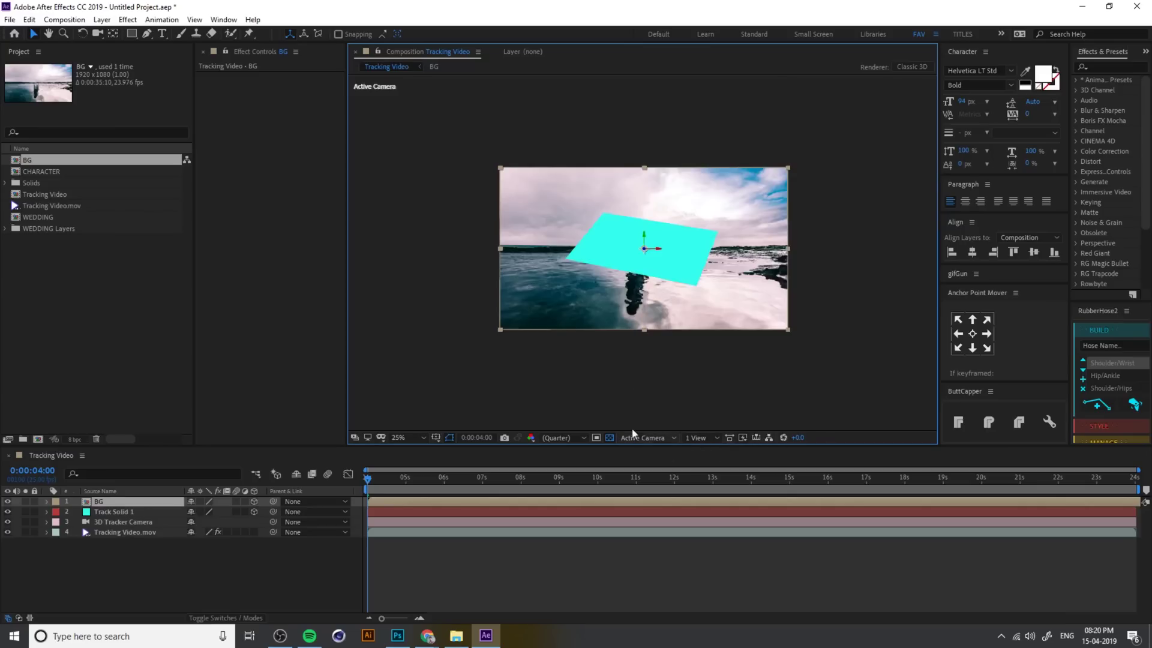
Show the composition in 2 Views - Horizontal and select 3D Tracker Camera, followed by Track Solid 1, to locate them.
click(705, 442)
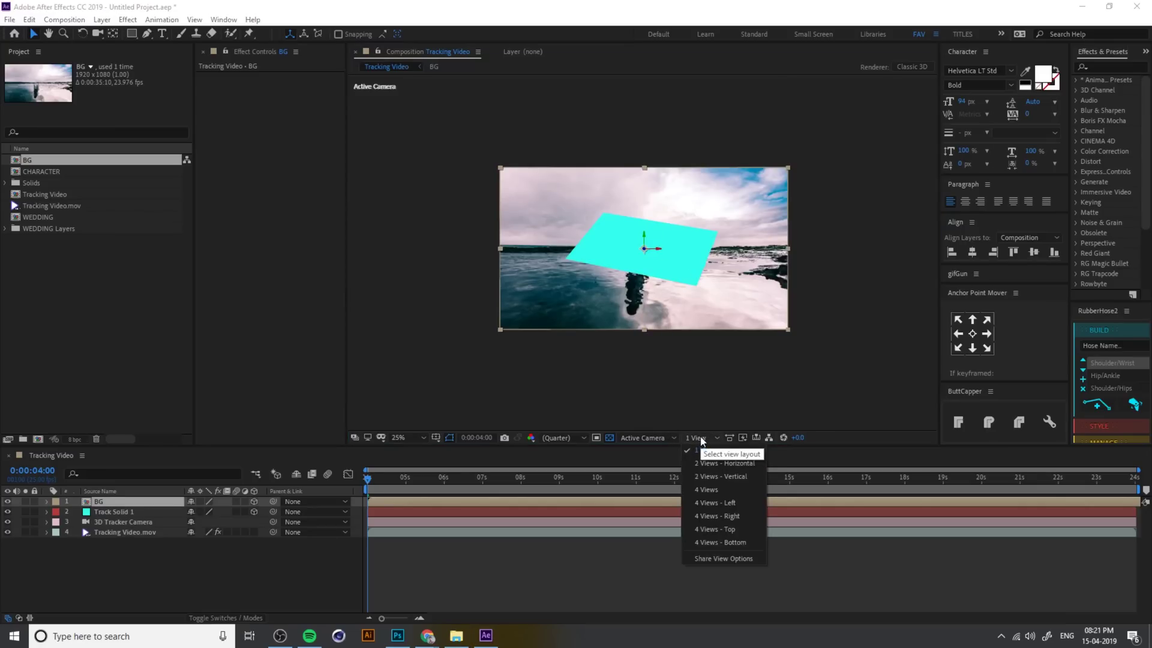
click(726, 463)
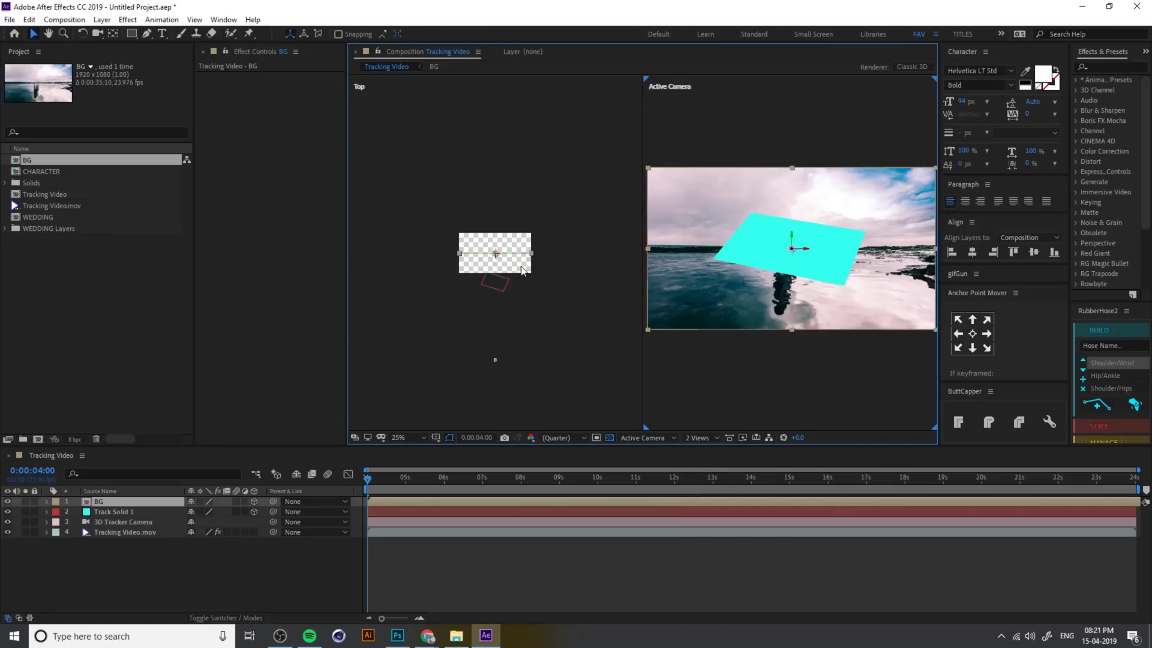
click(122, 522)
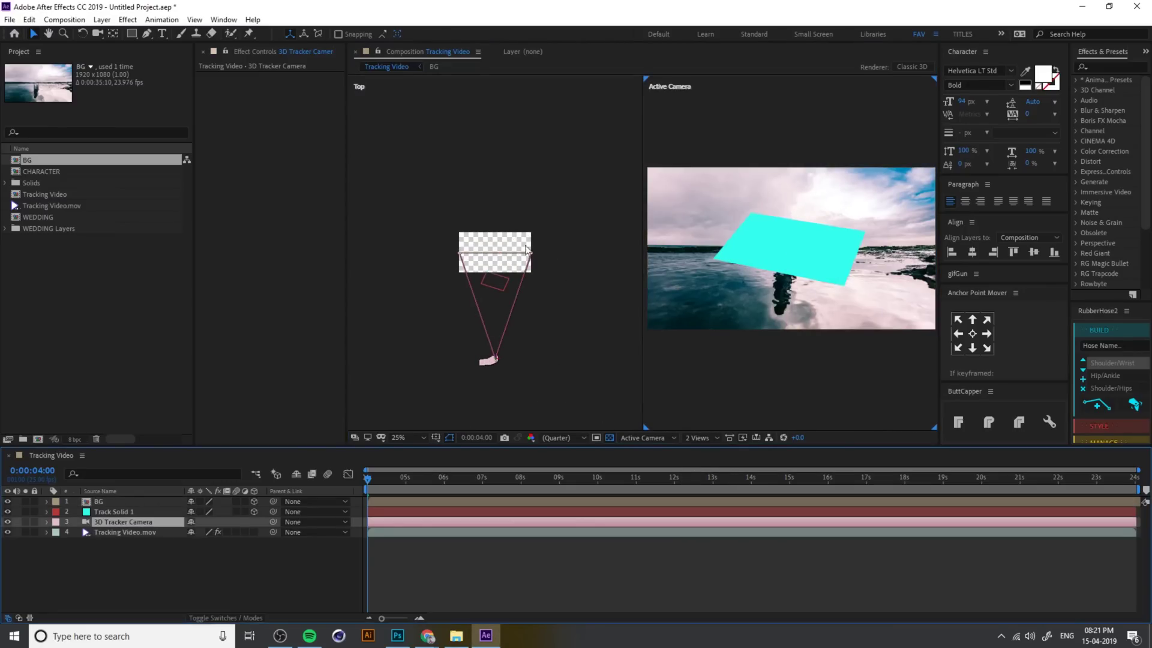
click(113, 512)
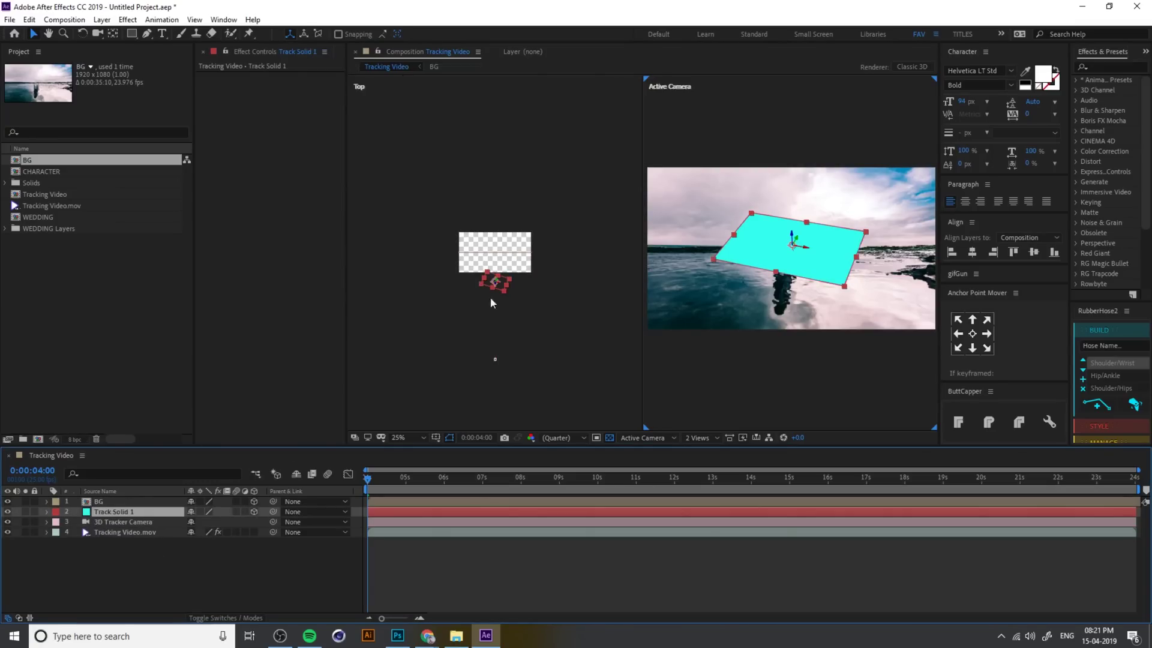
Move the BG layer along its Z axis in the Top view until it crosses the middle of Track Solid 1.
scroll(506, 285, up, 5)
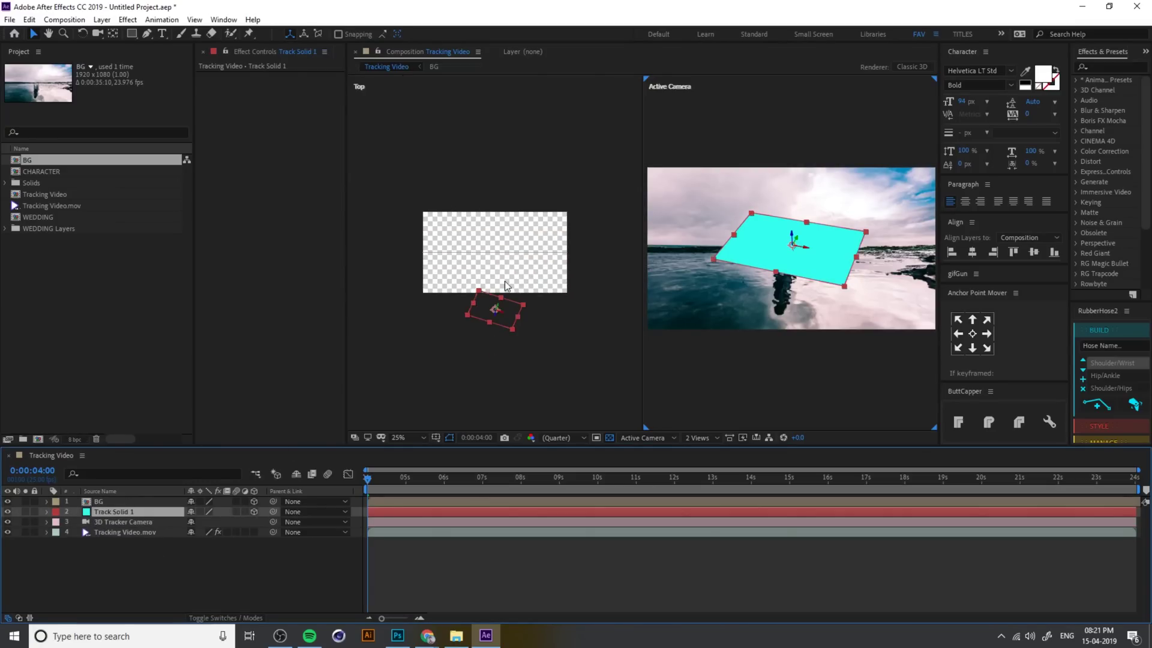
drag(512, 312, 538, 198)
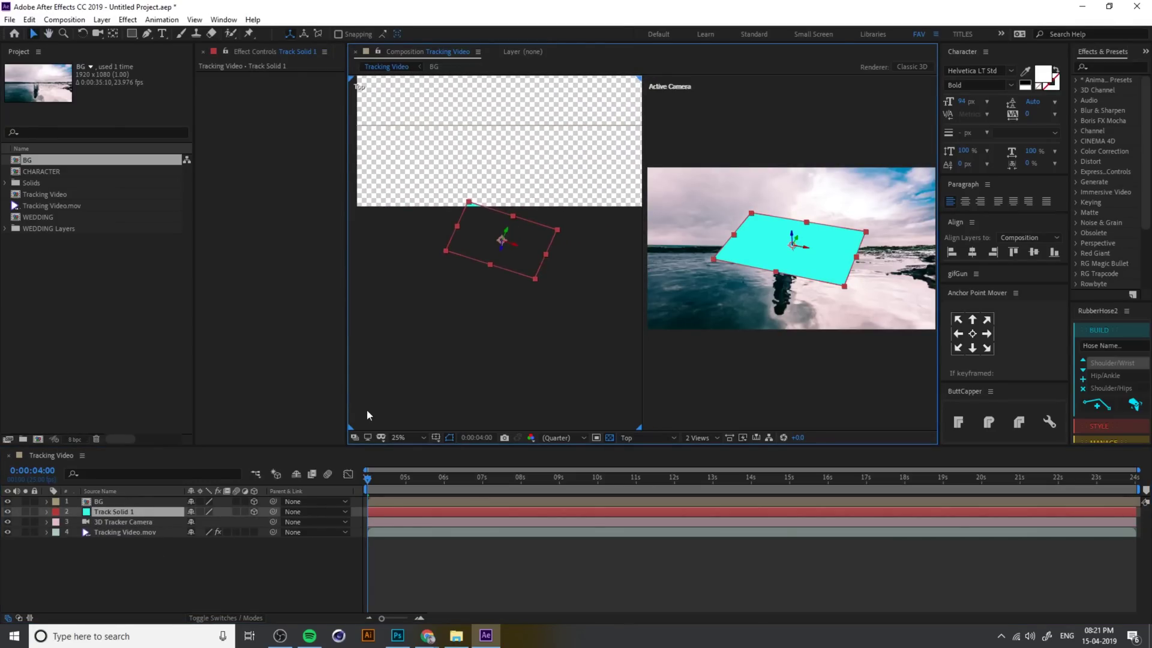
click(107, 503)
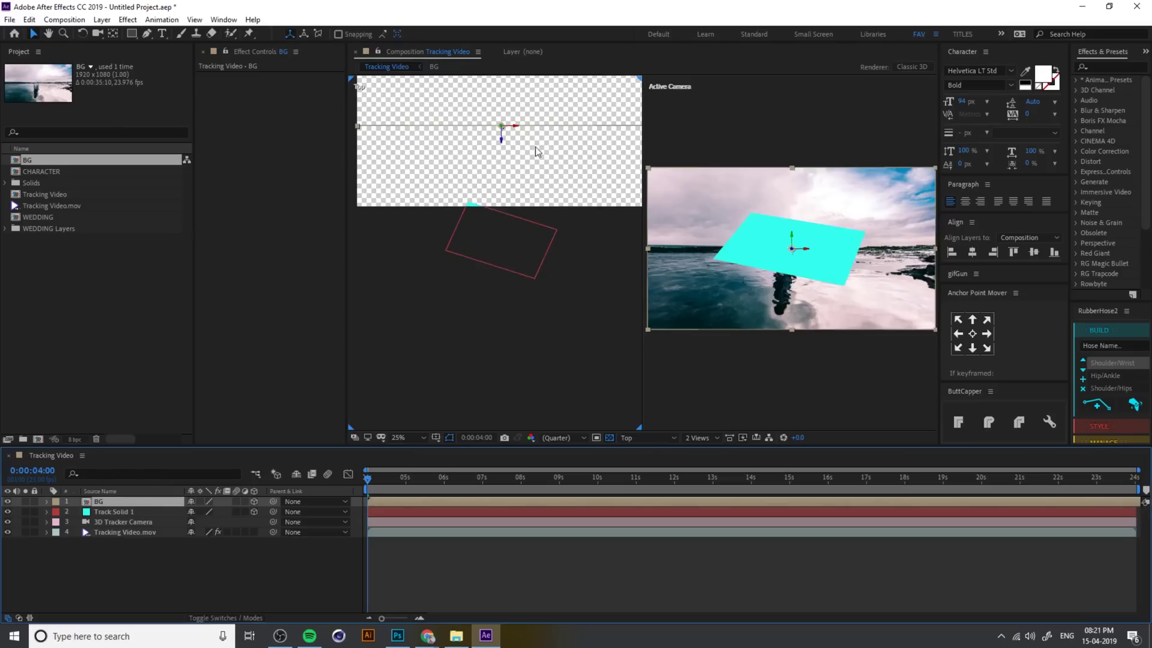
drag(501, 142, 493, 259)
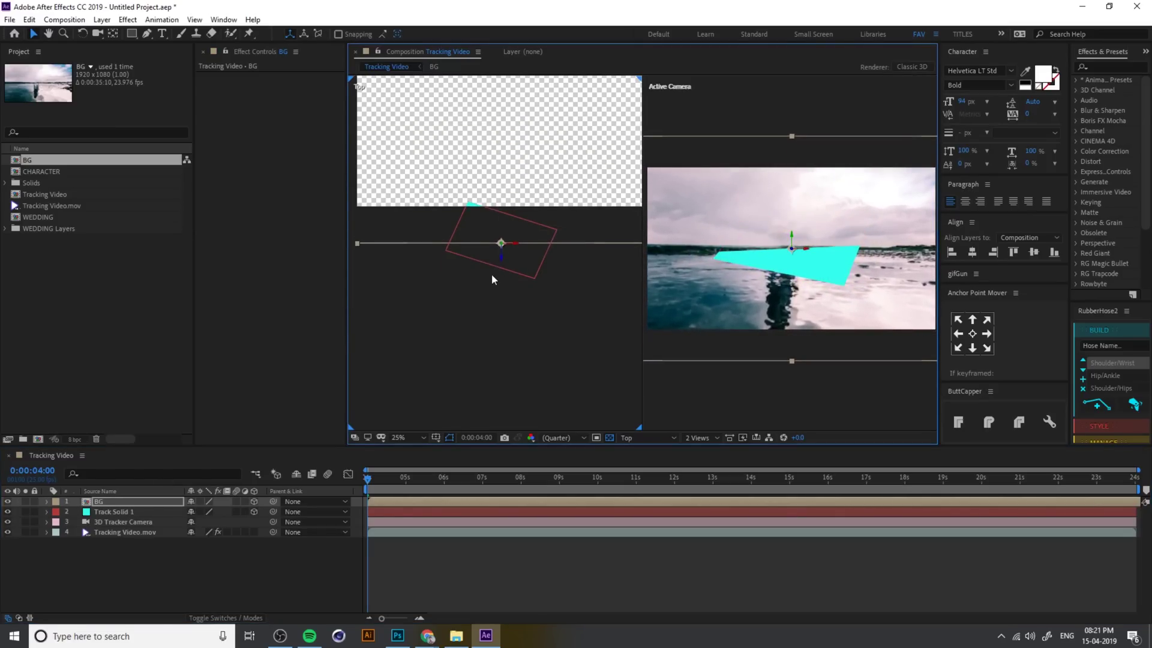
Set the BG layer's X Rotation to -61° and Z Rotation to +17° to align it with the track solid.
click(110, 502)
key(r)
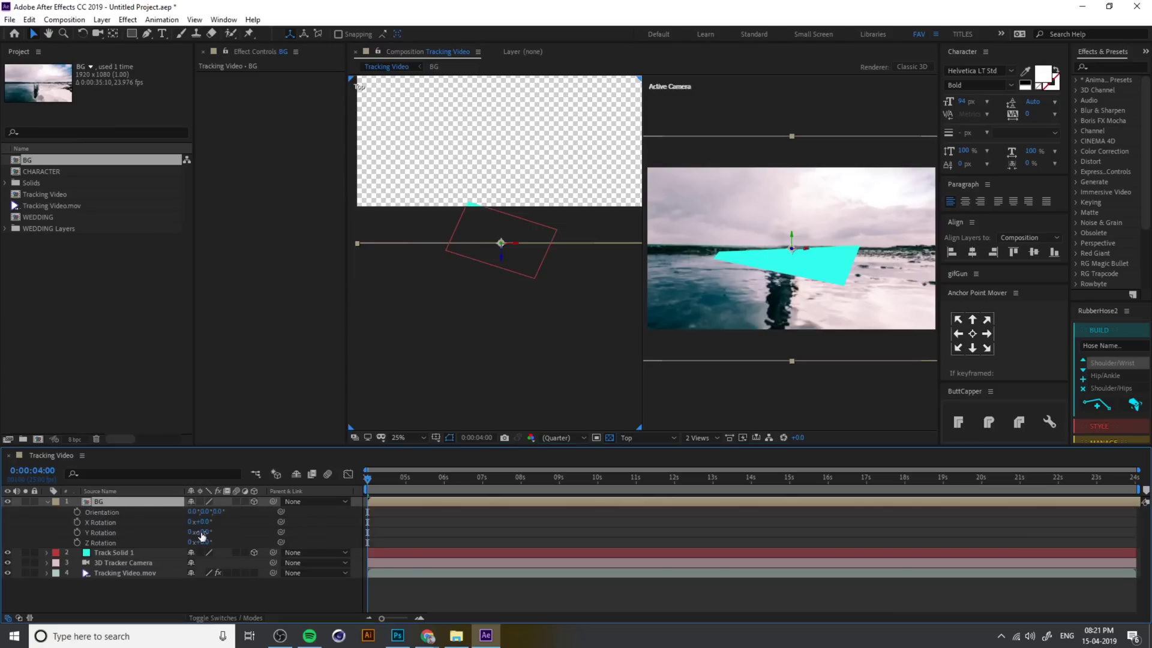
mouse_move(204, 543)
mouse_down()
mouse_move(221, 543)
mouse_move(206, 521)
mouse_move(166, 522)
mouse_move(219, 541)
mouse_up()
key(ctrl+z)
key(ctrl+z)
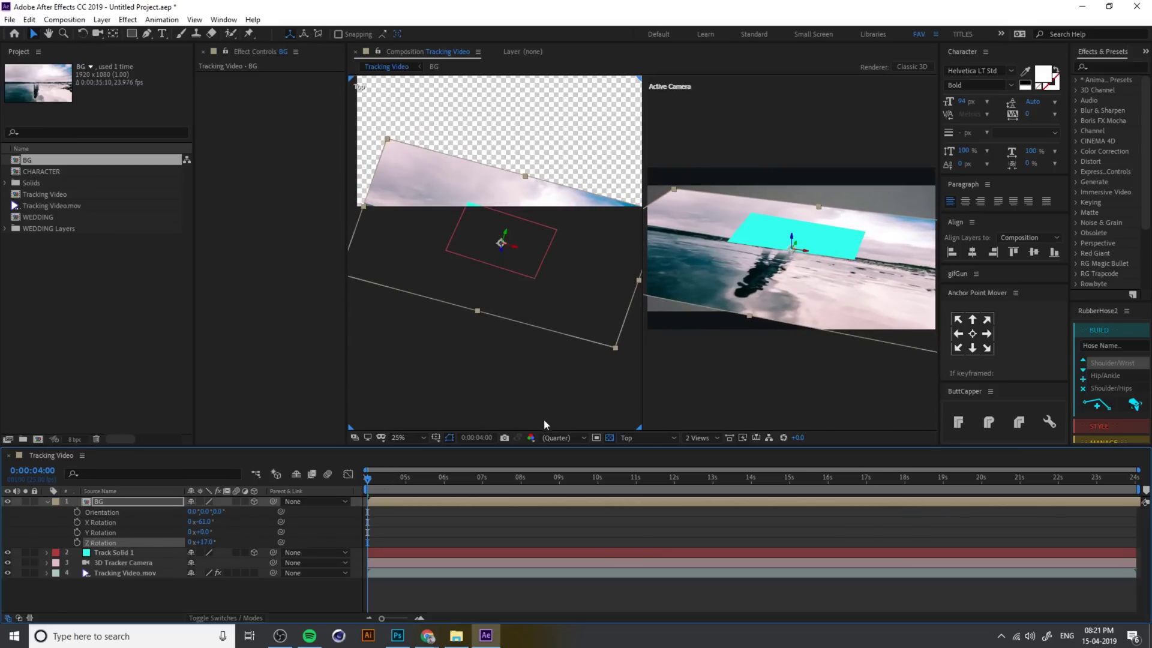
Nudge the BG layer slightly along its Z axis in the Front view to bring it level with the track solid.
click(508, 282)
key(comma)
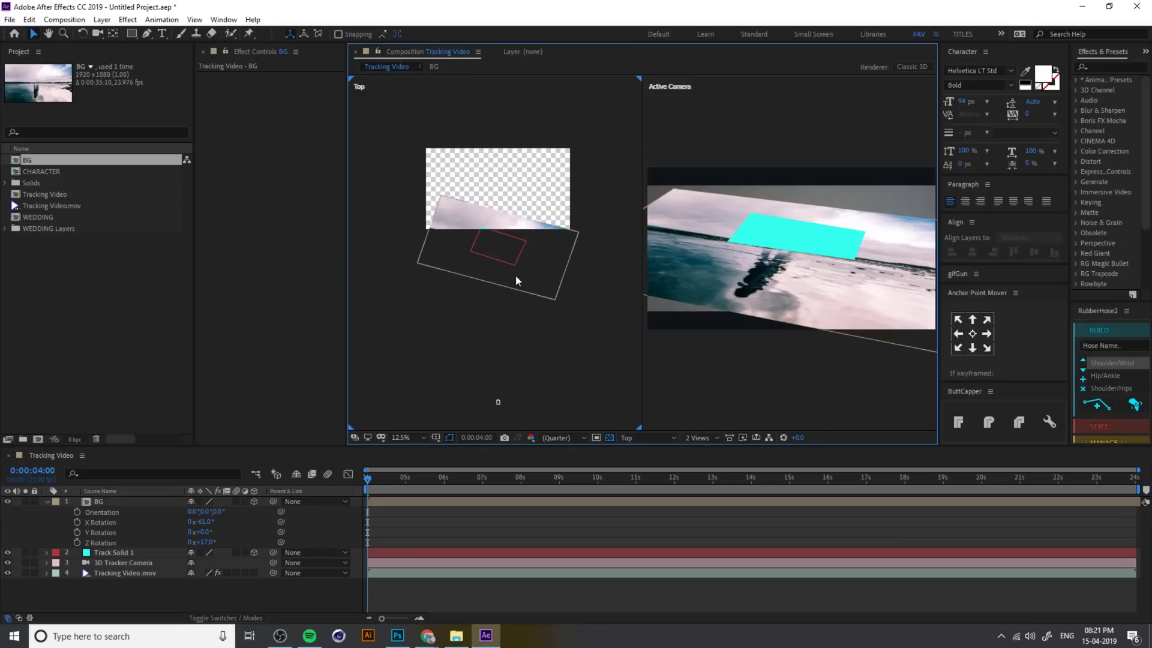
click(656, 438)
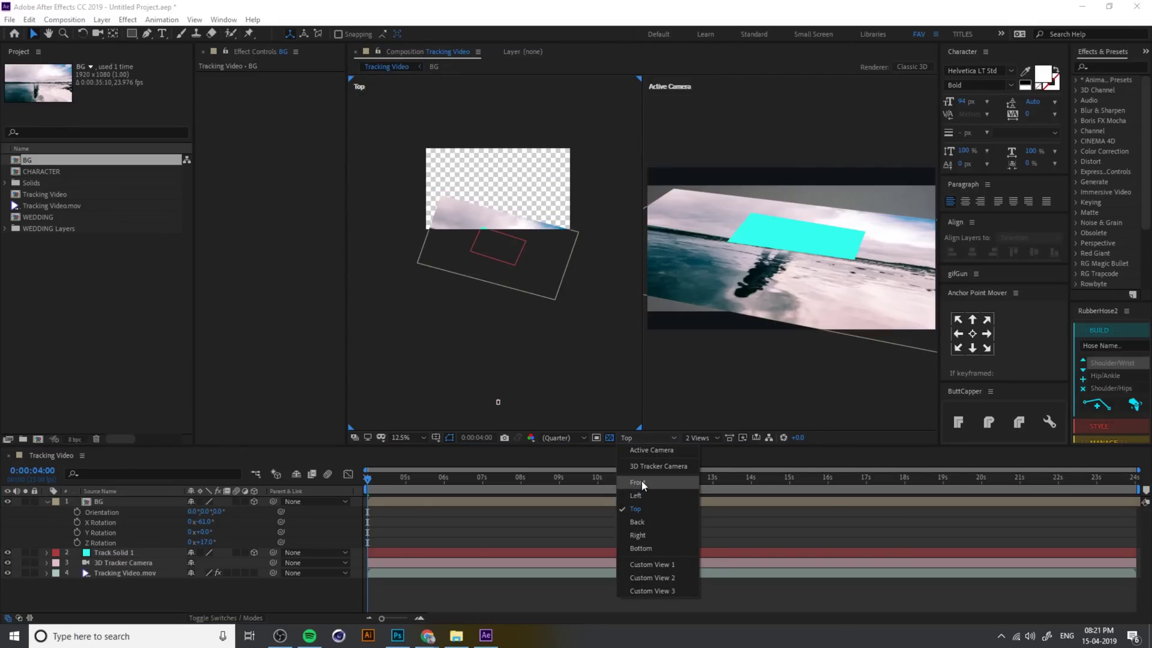
click(642, 481)
scroll(469, 156, up, 1)
drag(480, 150, 480, 239)
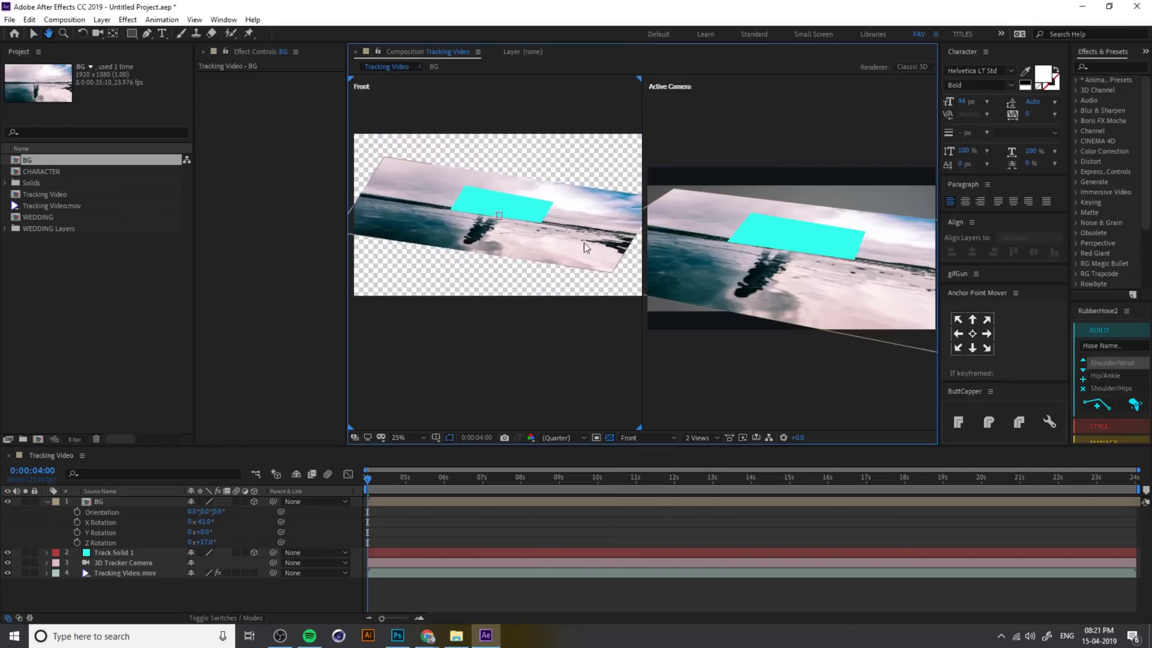
click(565, 252)
drag(566, 252, 561, 154)
key(ctrl+z)
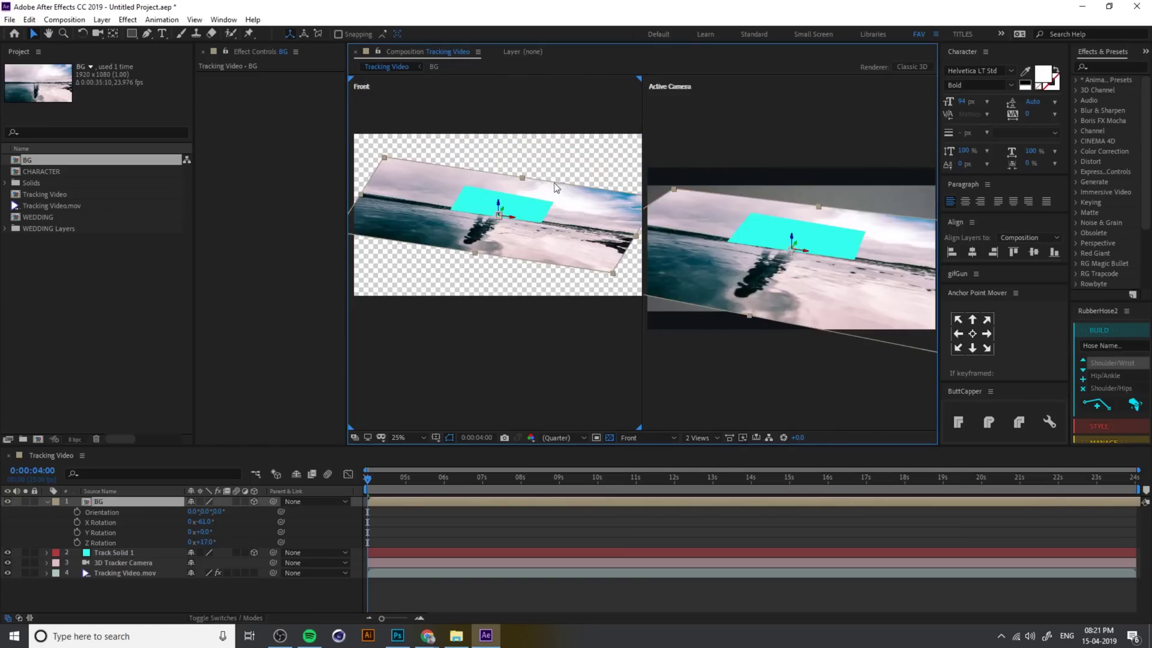
mouse_move(499, 210)
mouse_down()
mouse_move(499, 198)
mouse_move(501, 208)
mouse_up()
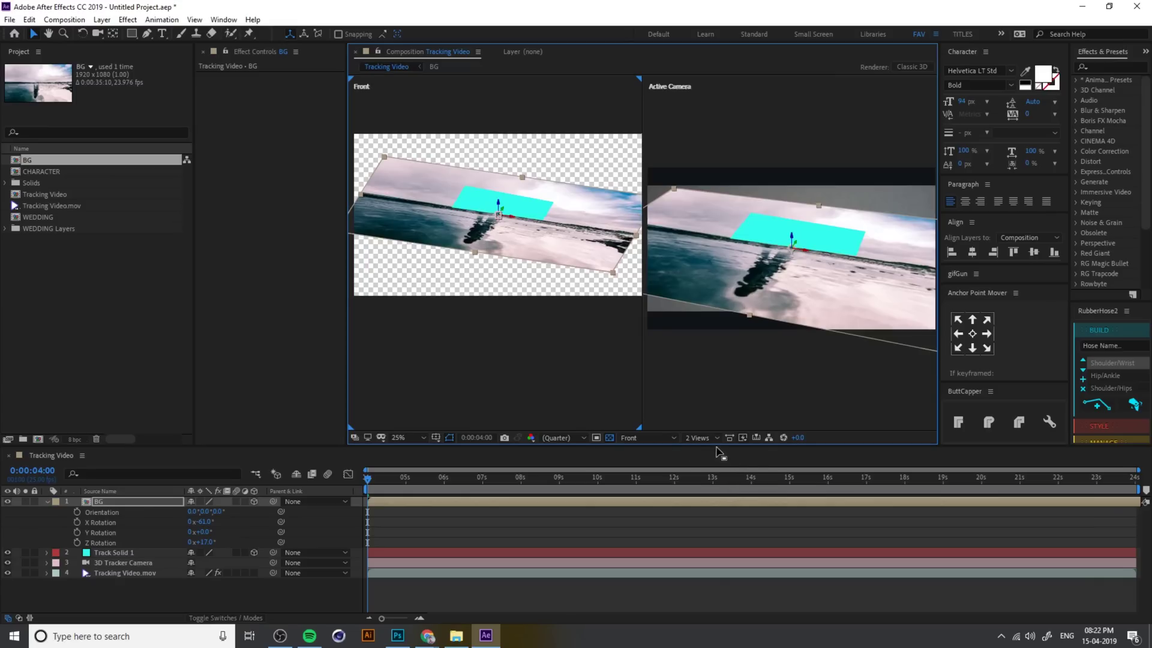
Scale the BG layer down in the Top view to about the size of Track Solid 1.
click(634, 437)
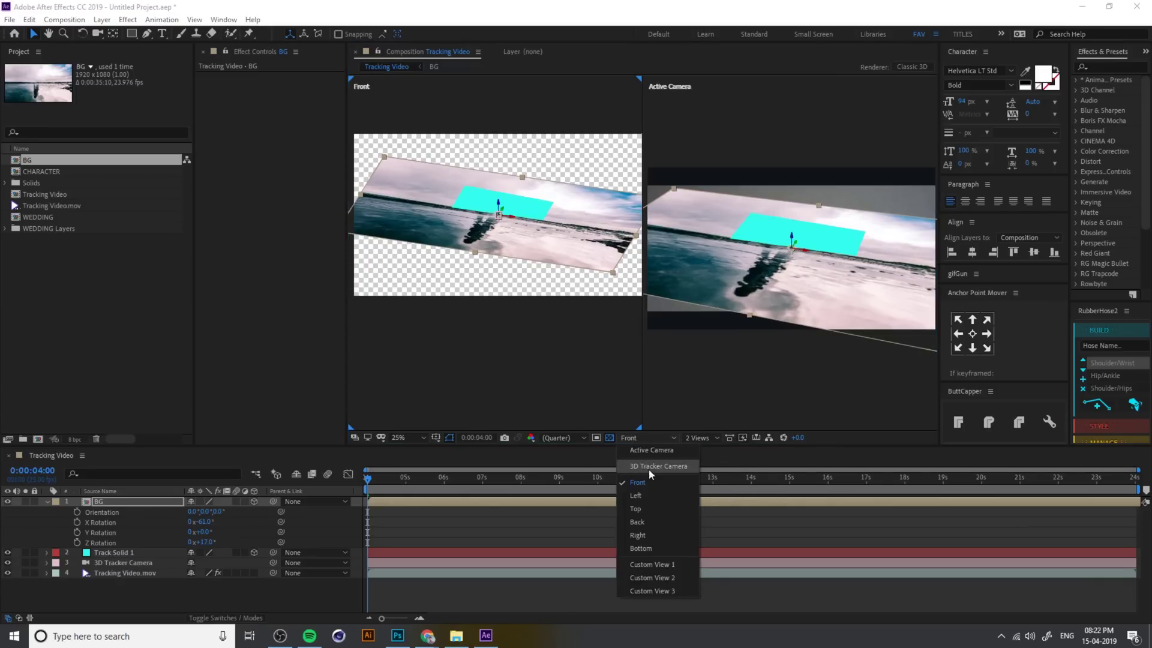
click(648, 508)
scroll(544, 318, down, 4)
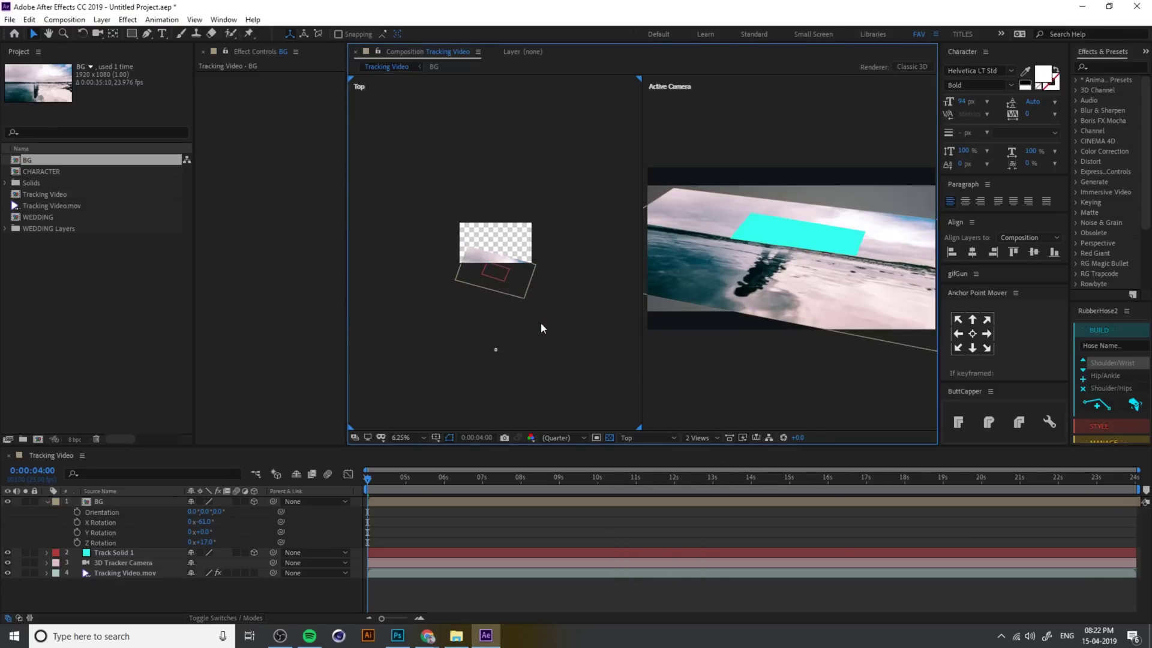
scroll(541, 322, up, 2)
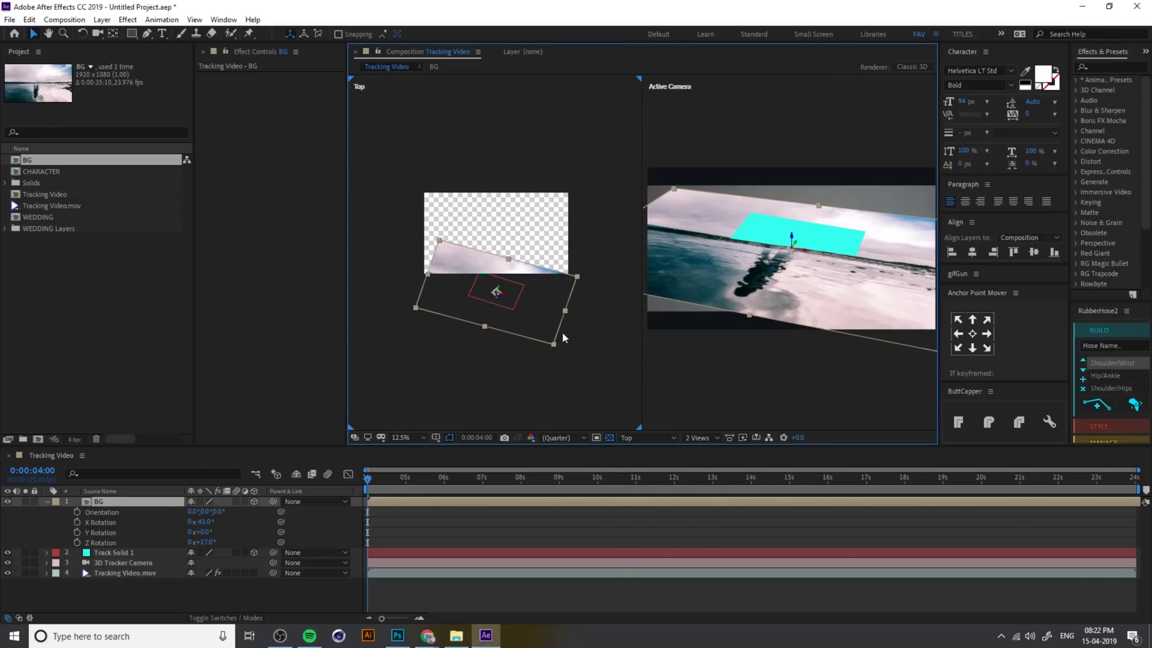
drag(553, 345, 512, 317)
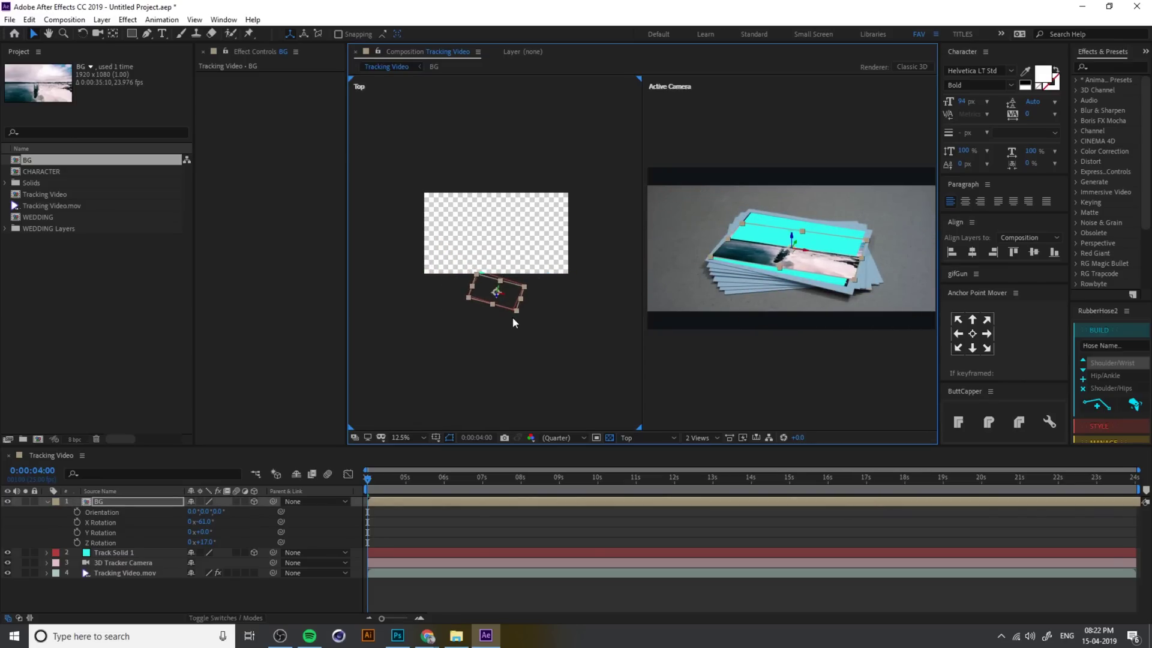
Hide Track Solid 1 and return the composition to a single Active Camera view.
scroll(494, 289, up, 1)
scroll(494, 286, up, 1)
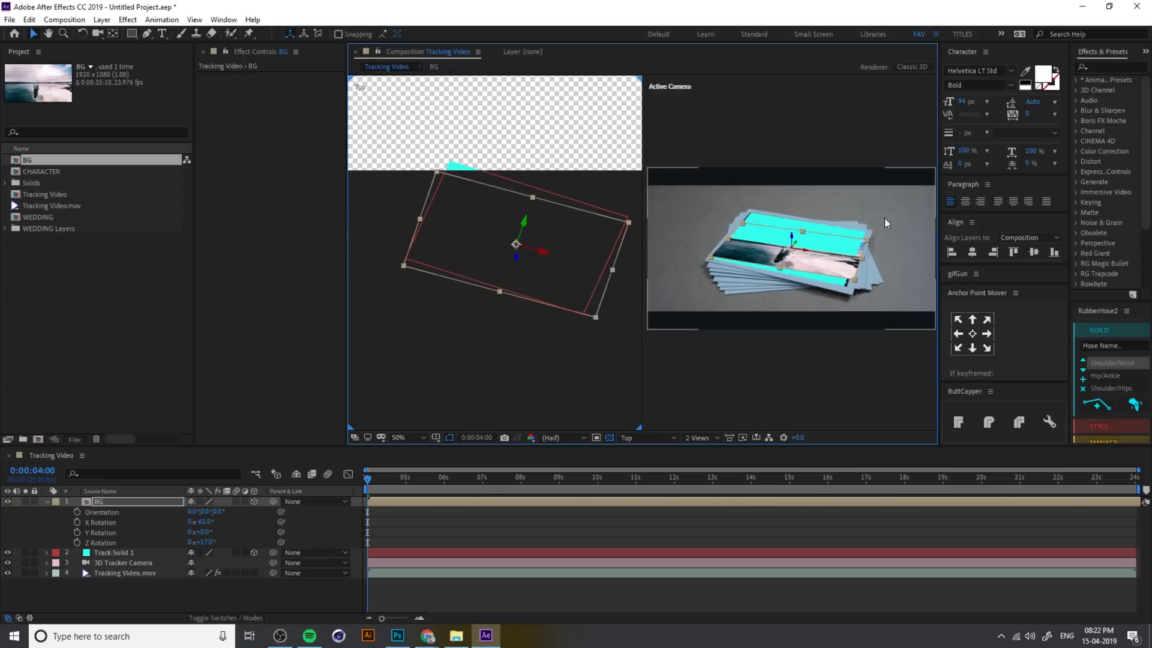
click(48, 504)
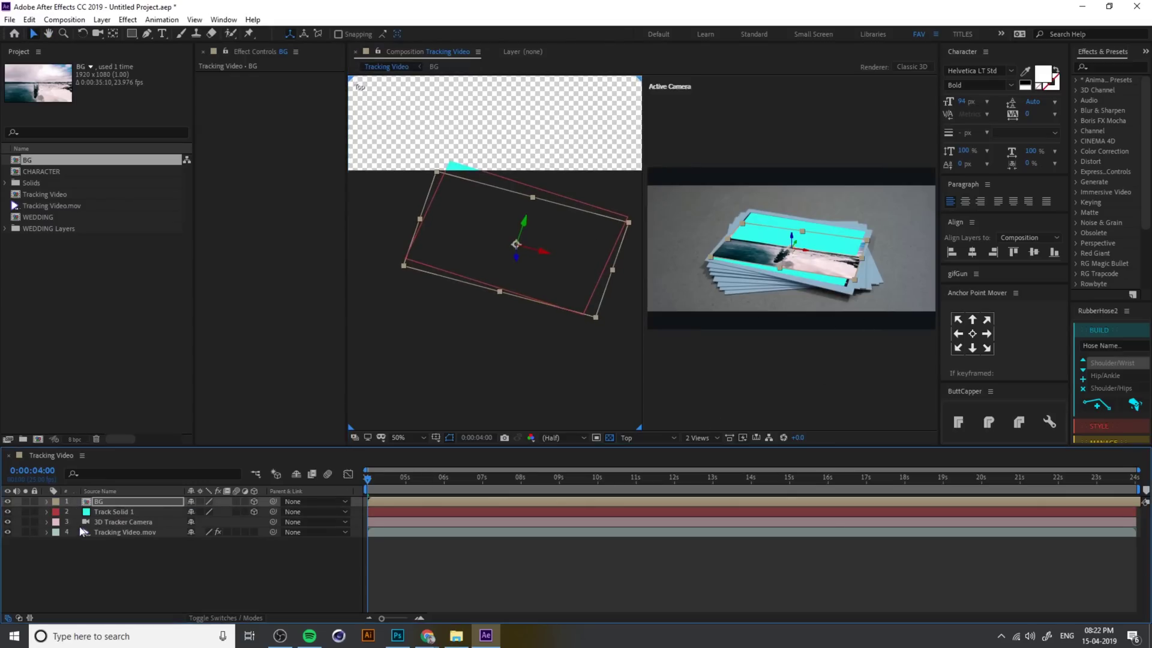
click(112, 513)
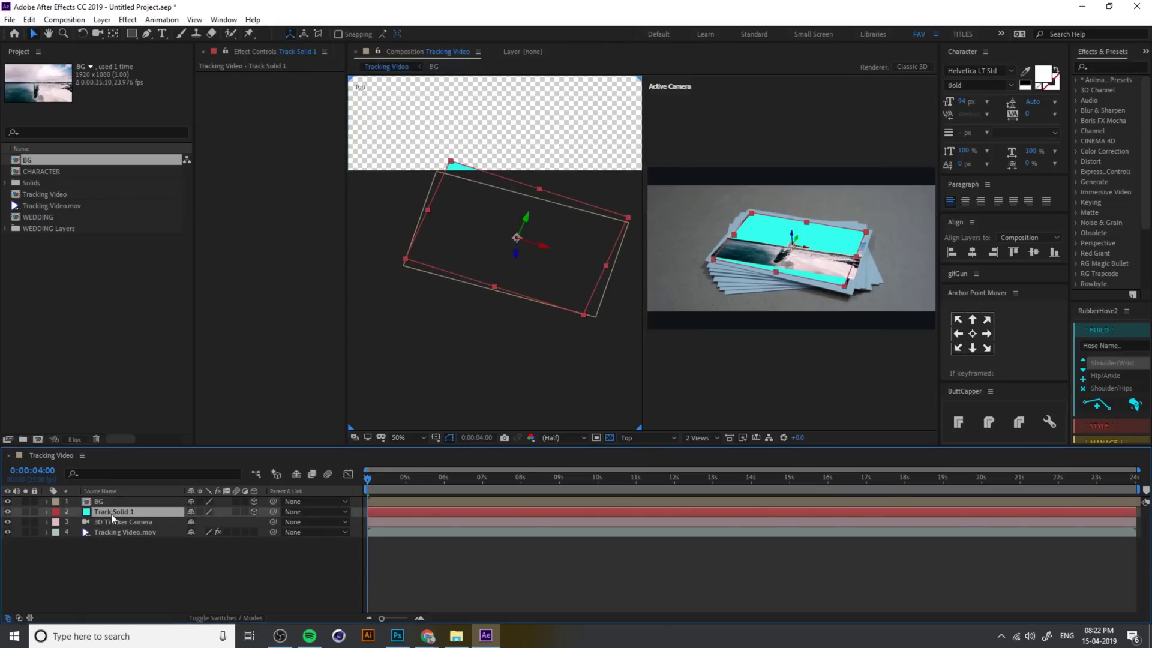
click(8, 512)
click(705, 440)
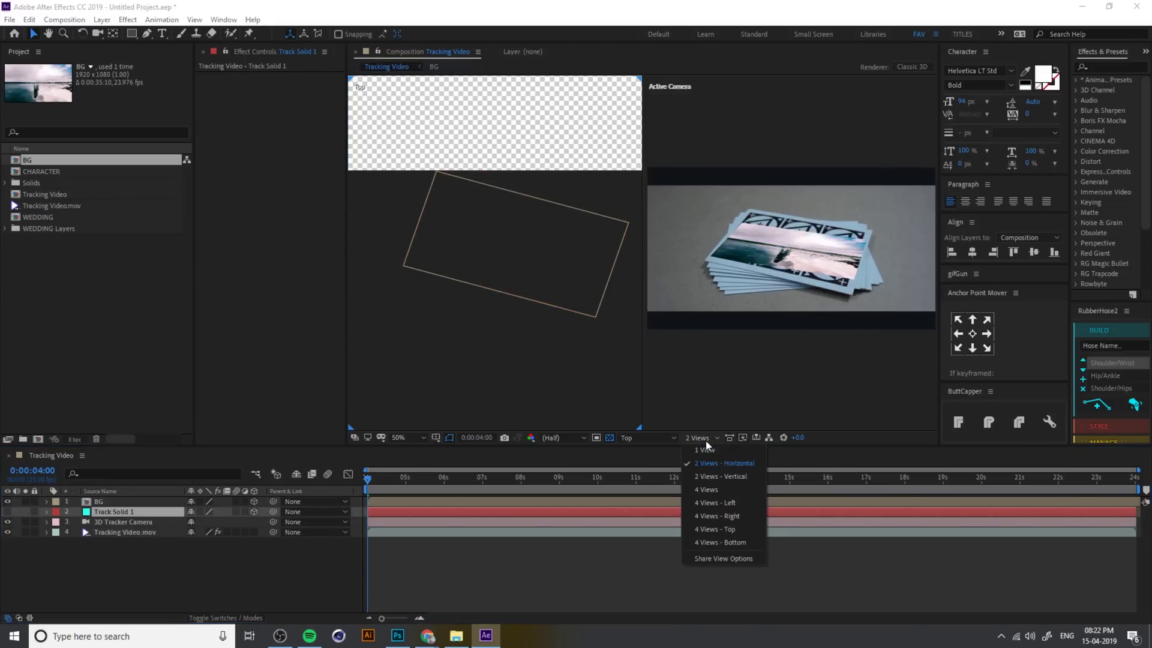
click(719, 454)
Set the BG layer's X Rotation to -40° and Z Rotation to +18°, and shift it slightly along its Y axis onto the top card.
scroll(616, 279, up, 2)
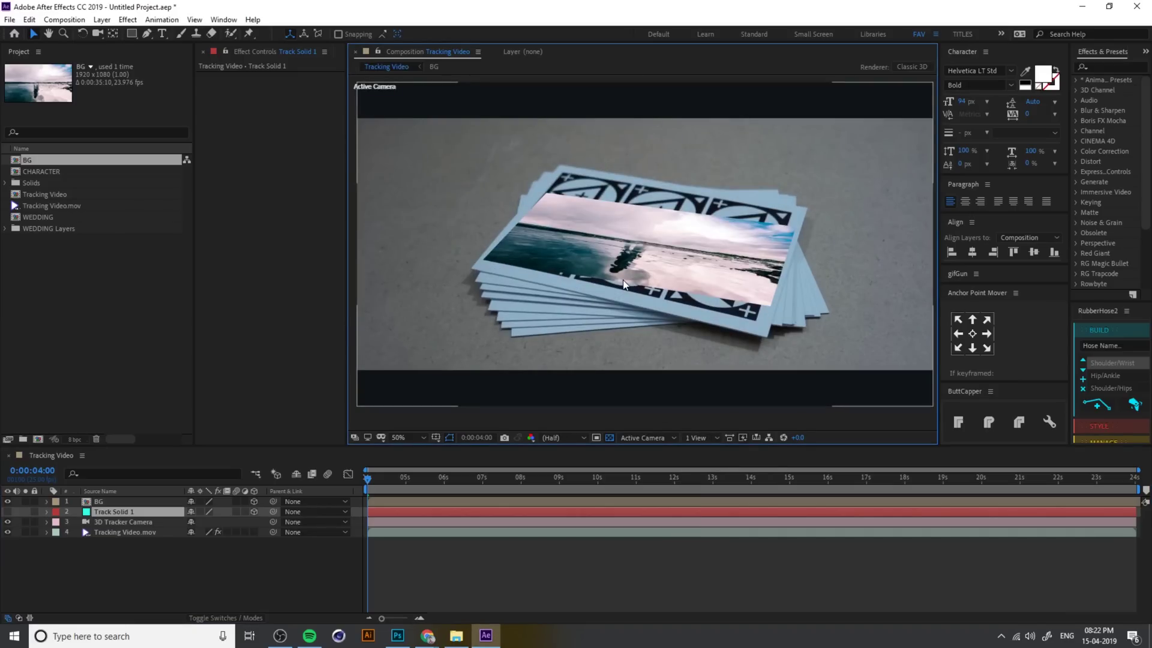
scroll(620, 269, up, 2)
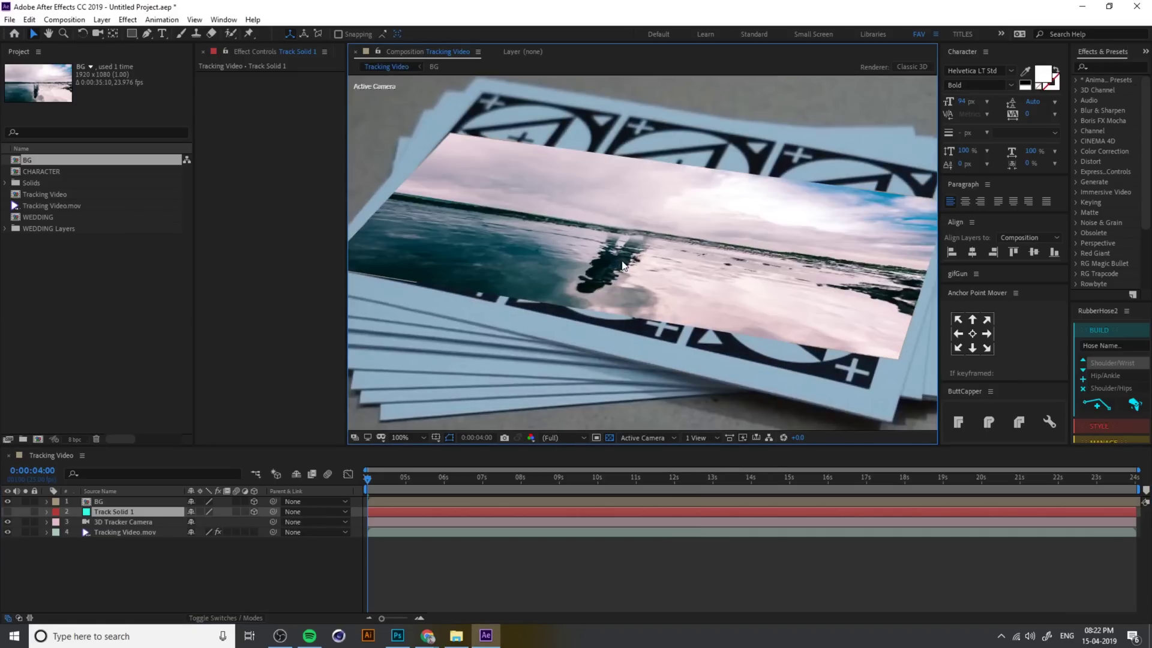
click(105, 502)
key(r)
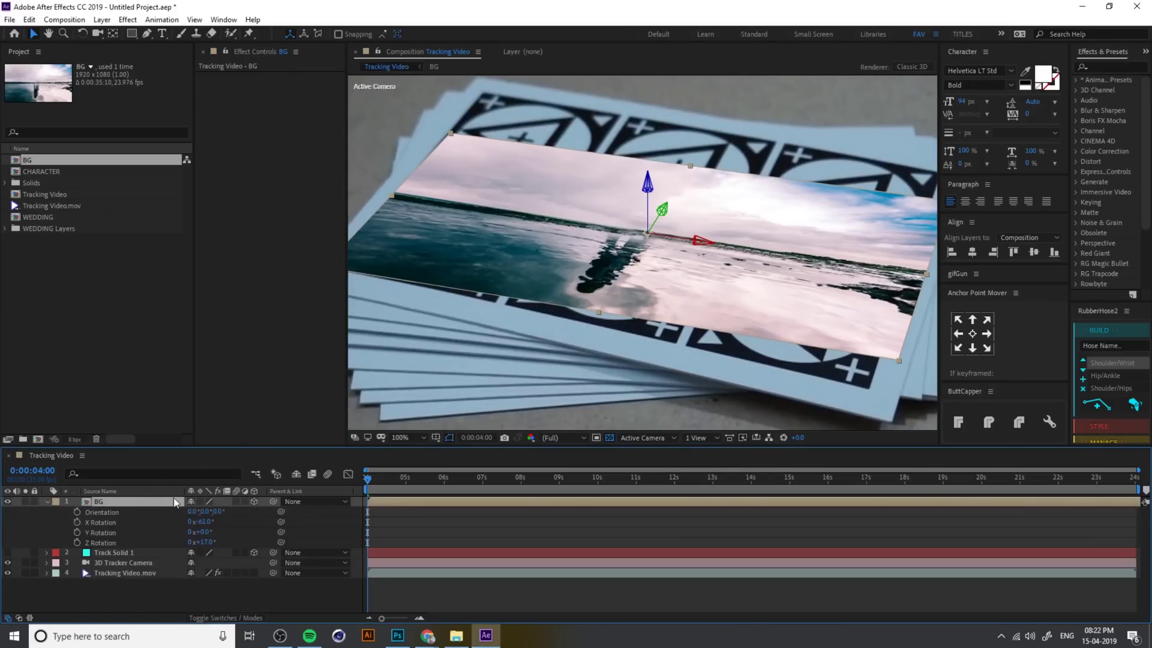
drag(206, 542, 220, 521)
scroll(718, 276, down, 1)
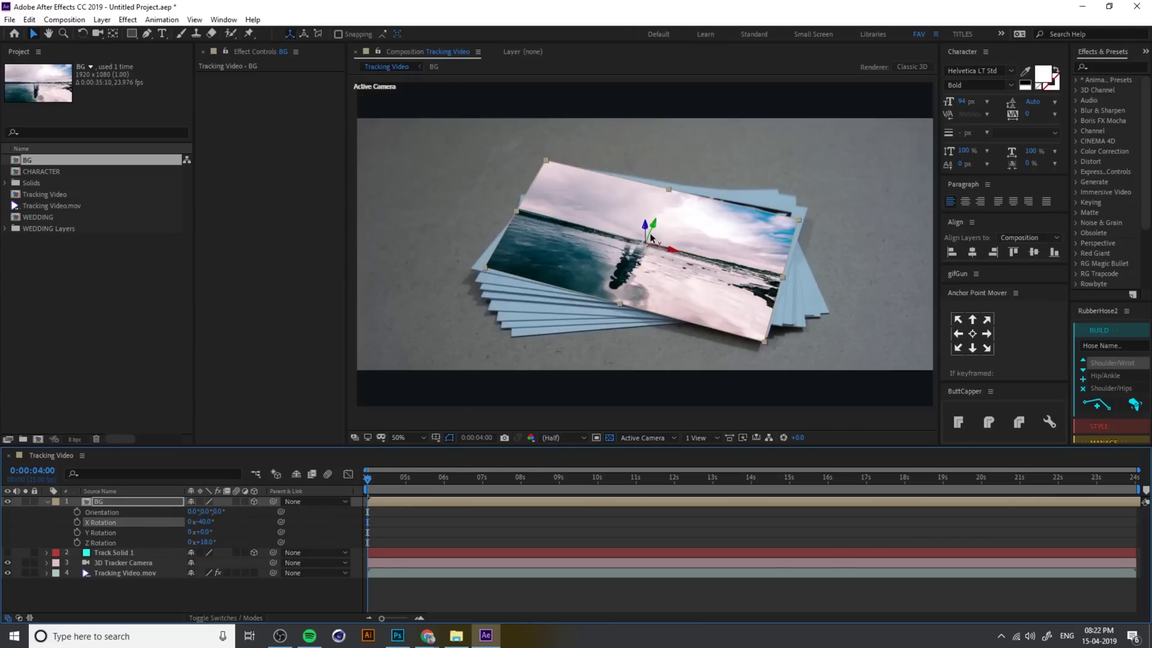
drag(654, 228, 659, 219)
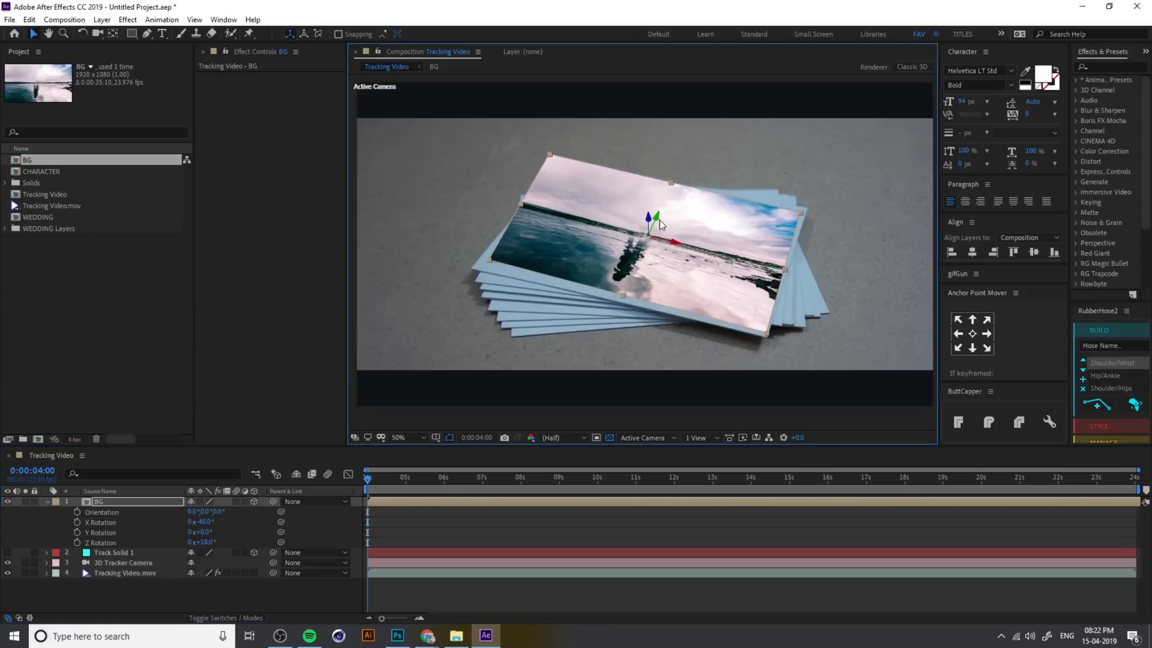
At 0:00:23:00, set the BG layer's Y Rotation to +4° and Z Rotation to +15.6°, and nudge it along its Y axis.
key(period)
key(comma)
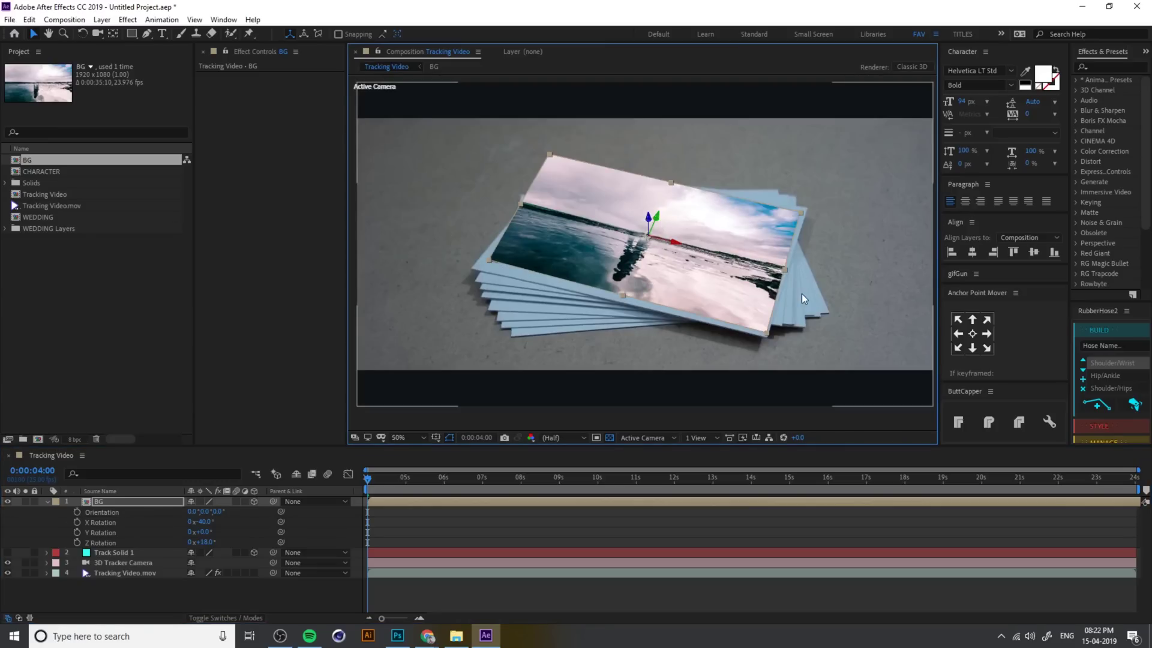
drag(373, 483, 1096, 474)
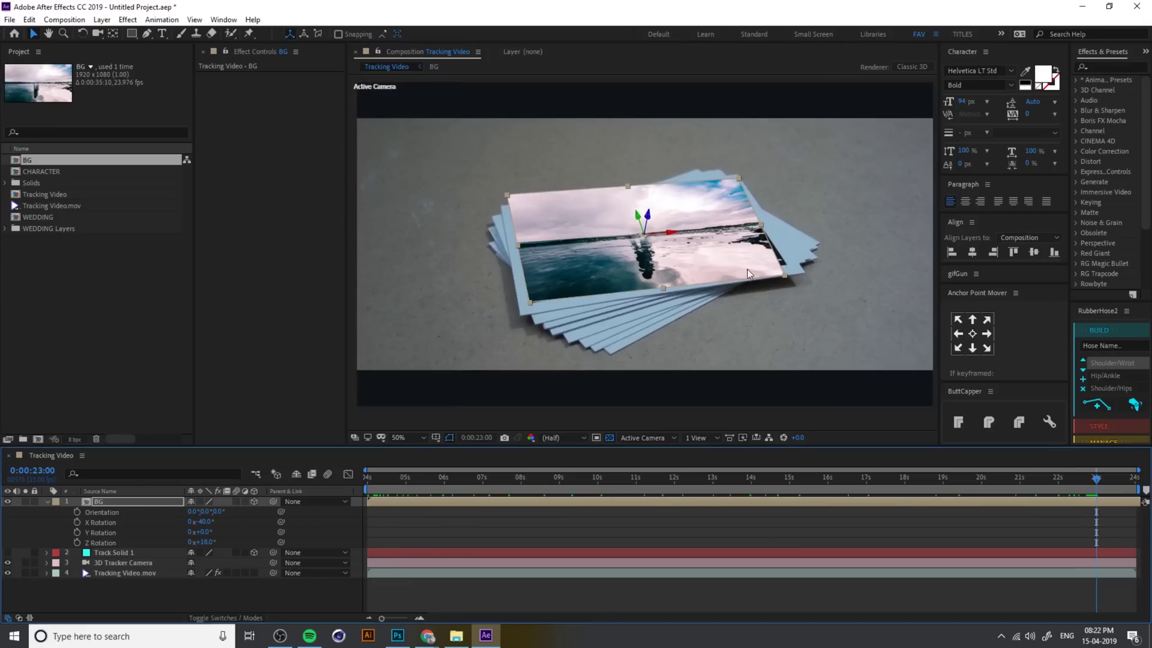
drag(202, 531, 193, 542)
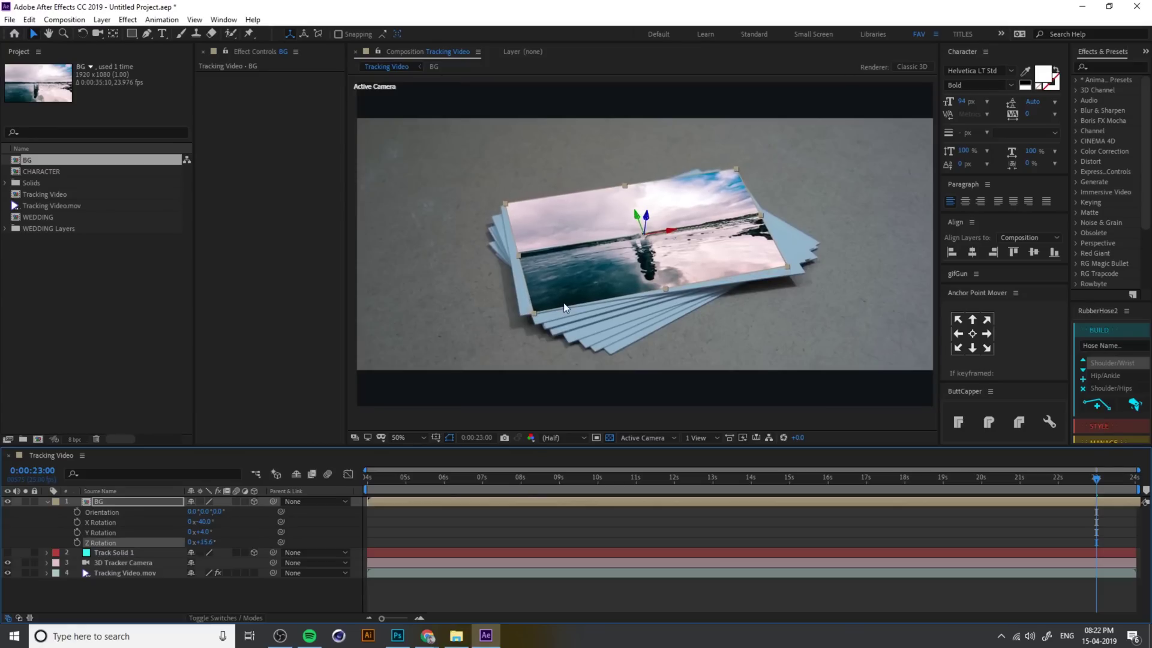
mouse_move(637, 215)
mouse_down()
mouse_move(625, 197)
mouse_move(632, 221)
mouse_move(625, 214)
mouse_up()
Scale the BG layer up to 35.9% so it covers the top card.
key(s)
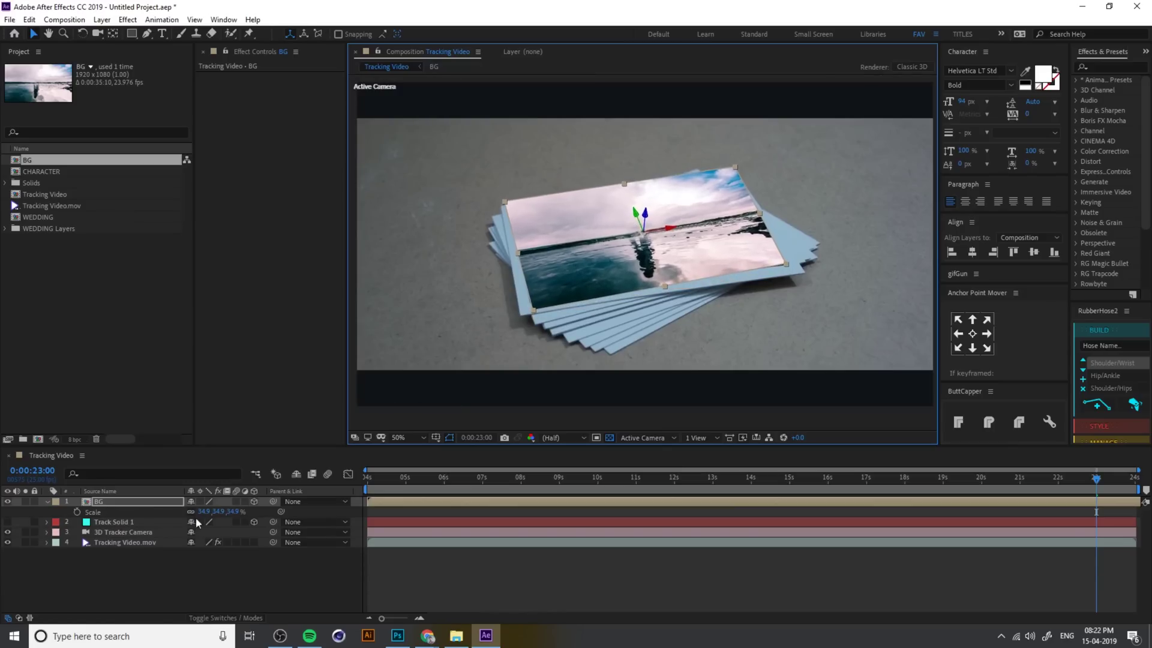
drag(233, 517, 234, 514)
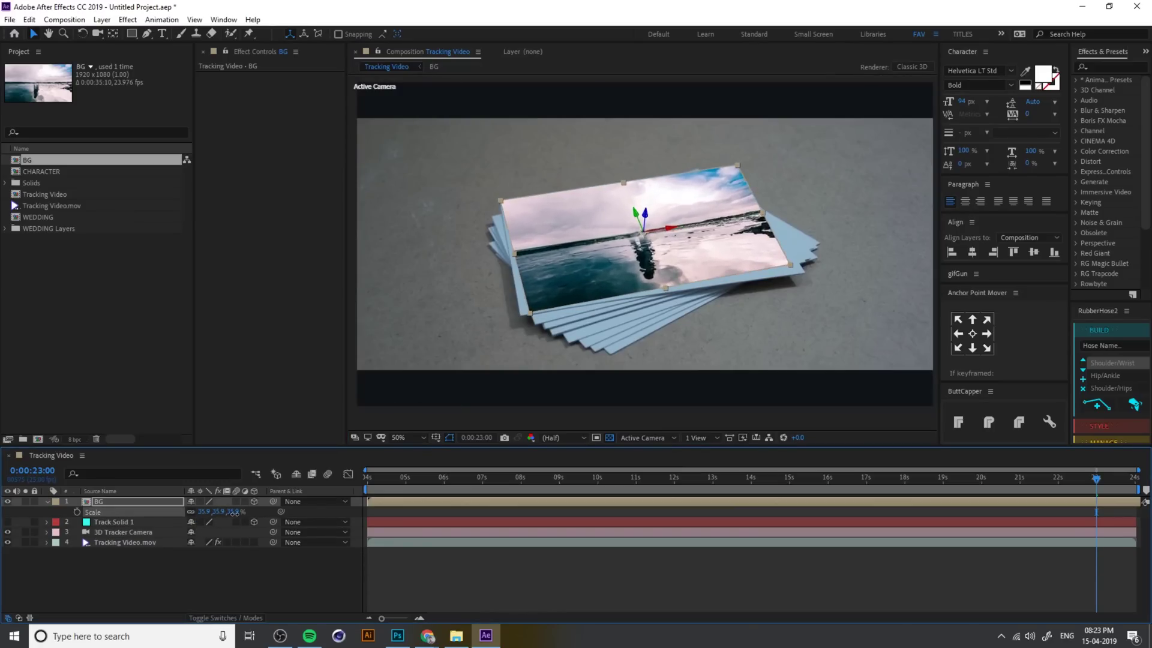
click(592, 596)
Back at 0:00:04:00, set the BG layer's X Rotation to -39.7°, Y Rotation to +3.4° and Z Rotation to +18.6°.
drag(1095, 486, 199, 517)
click(111, 502)
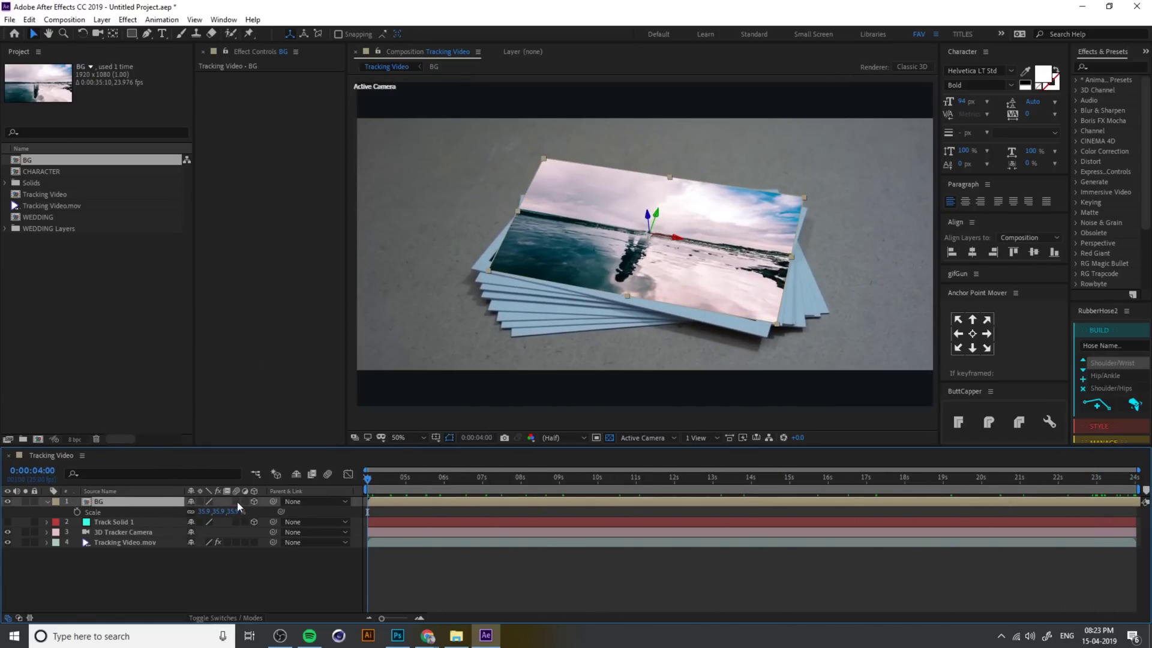
key(r)
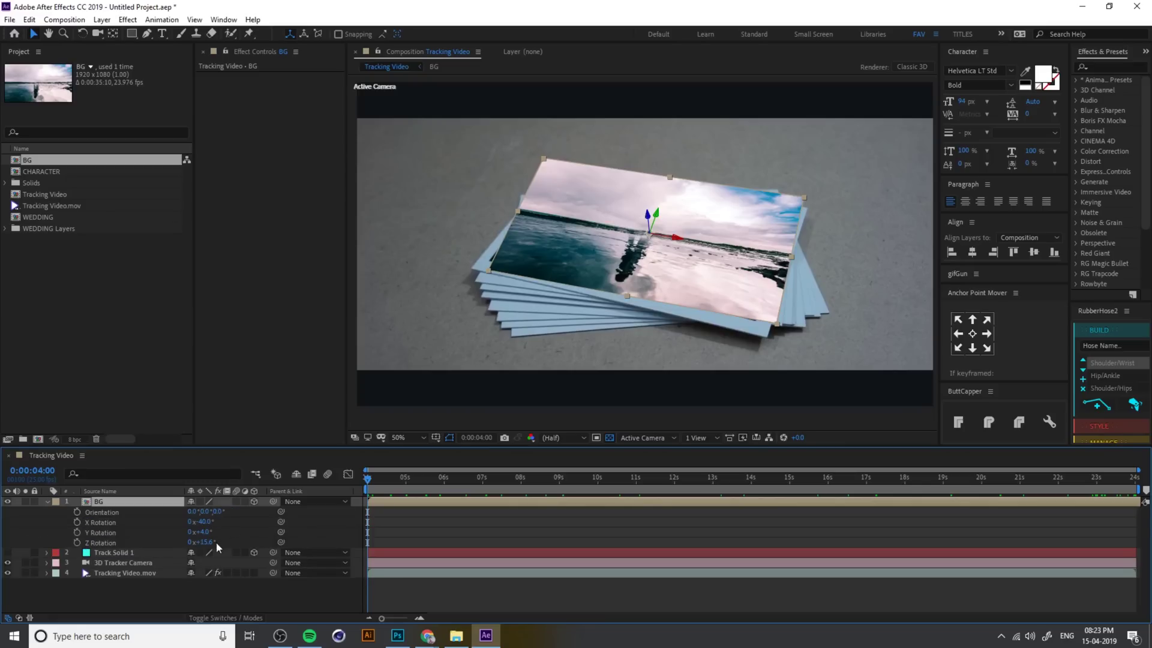
drag(210, 541, 169, 484)
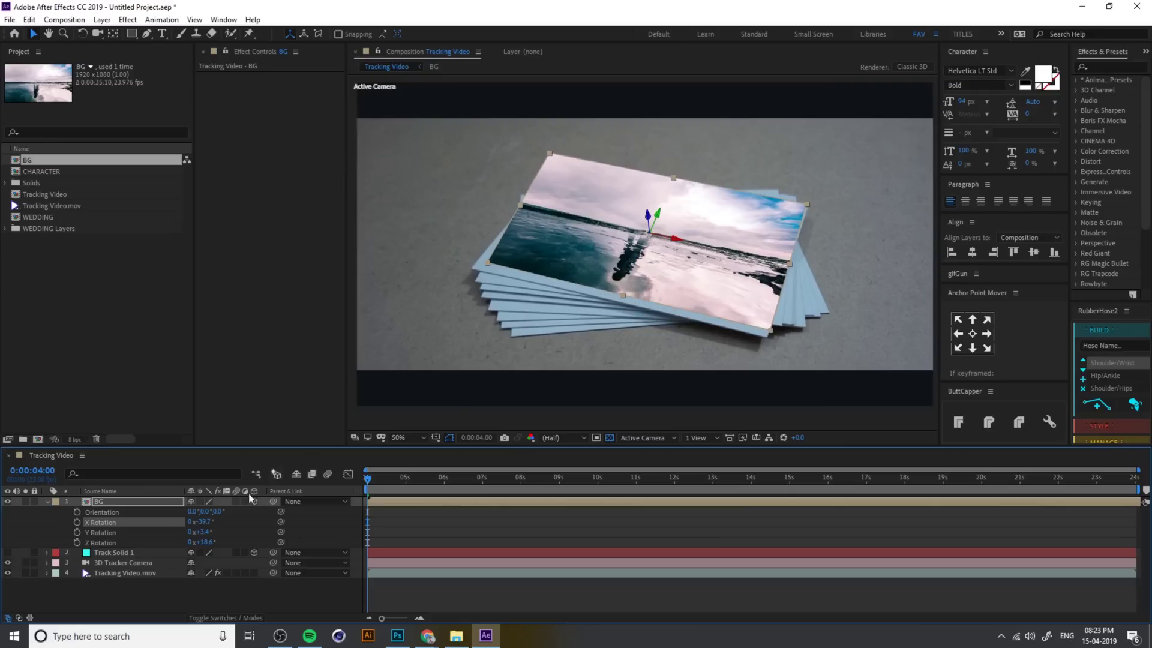
Apply the Corner Pin effect to the BG layer and show its corner handles in the composition.
click(114, 500)
click(128, 19)
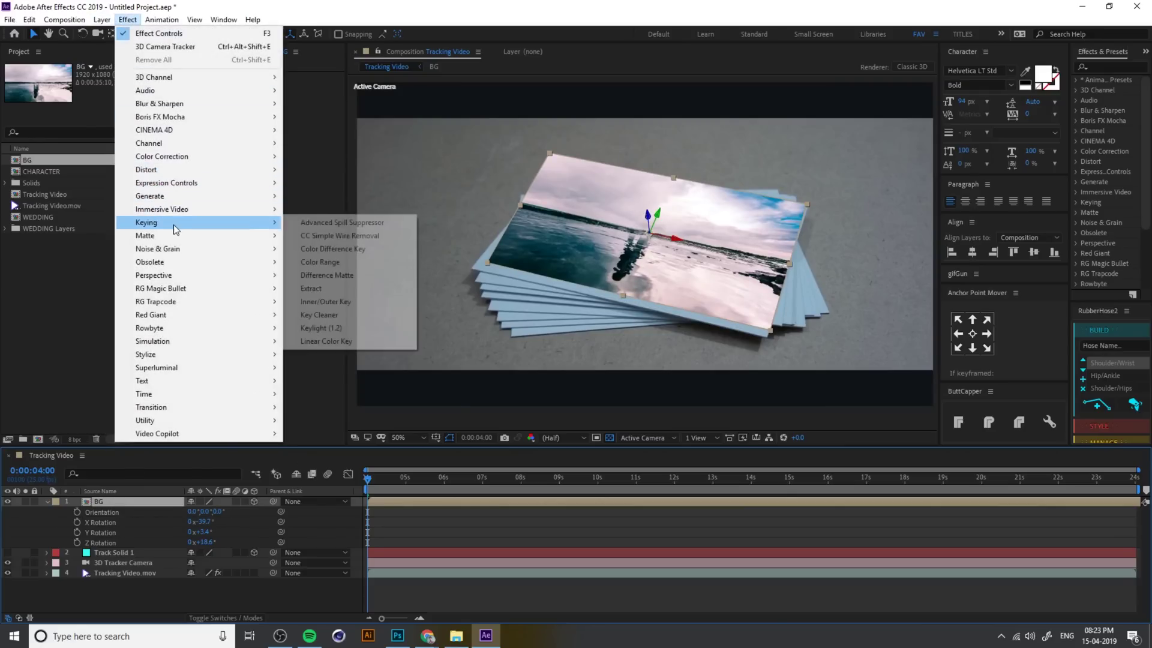
mouse_move(176, 169)
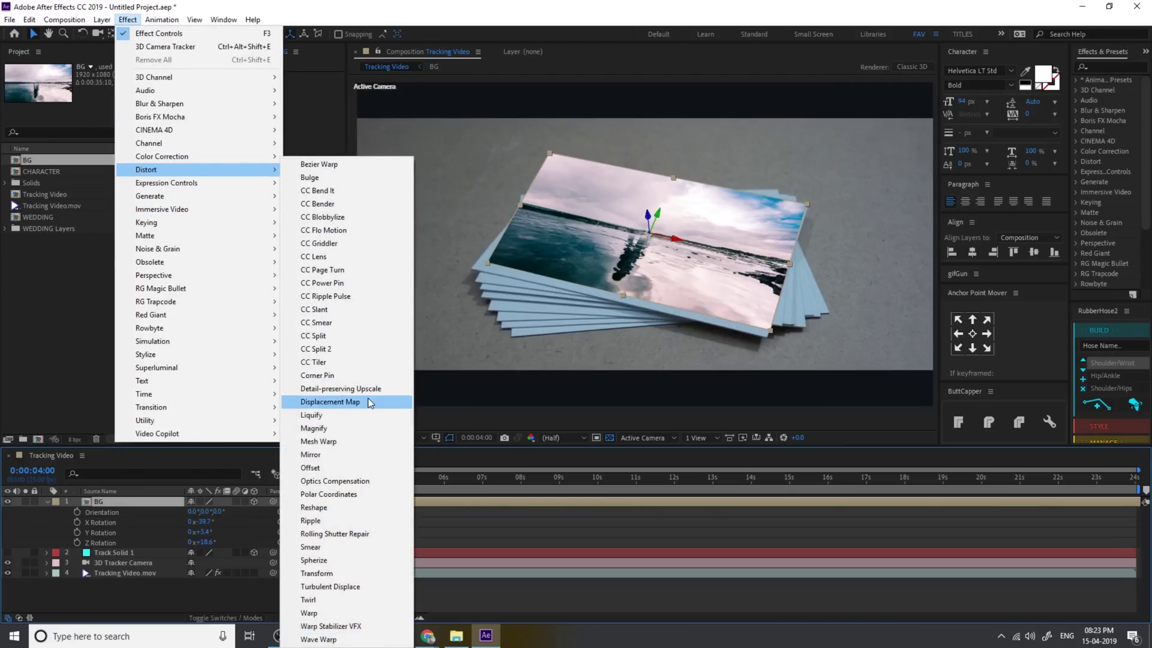
click(327, 377)
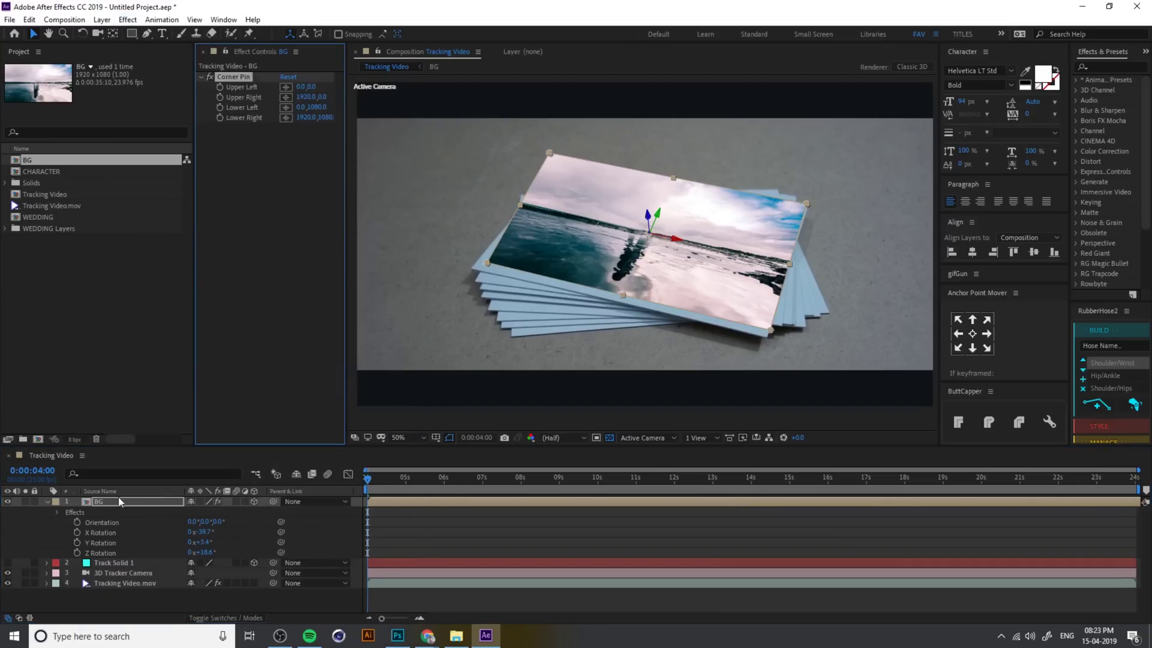
click(48, 503)
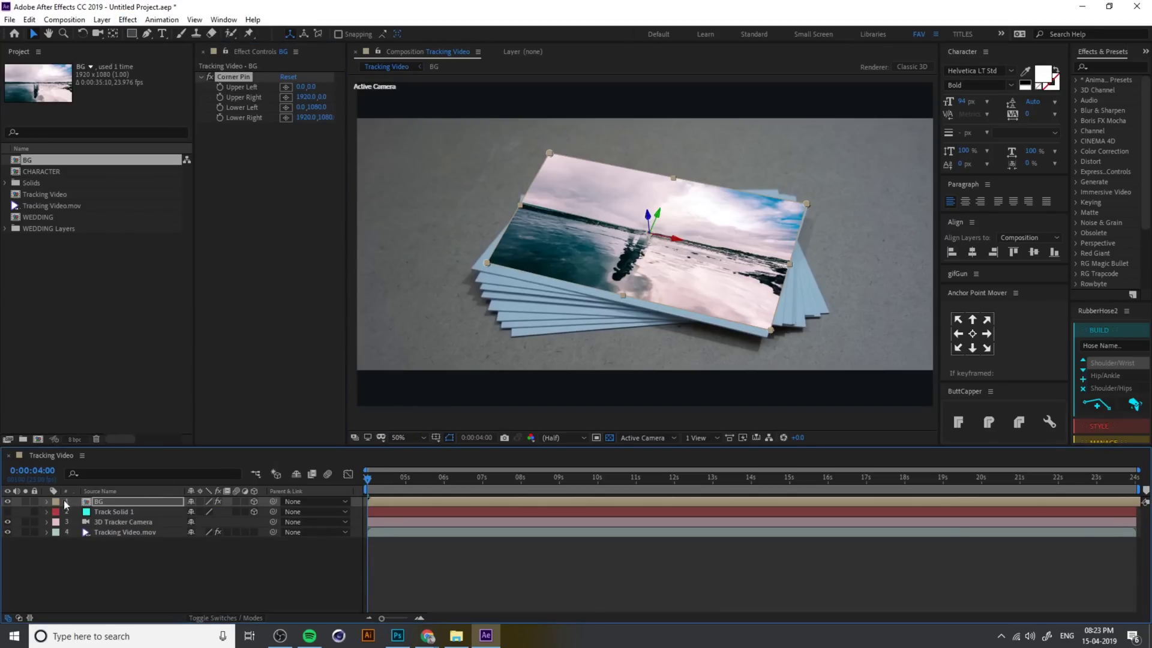
click(99, 503)
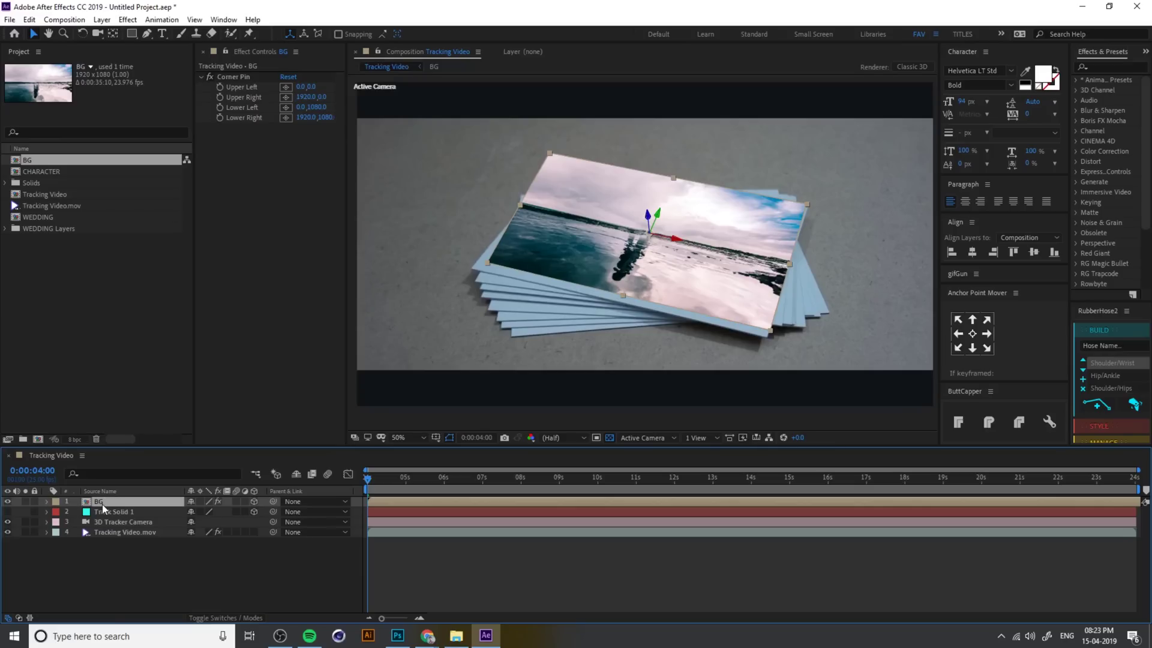
click(241, 90)
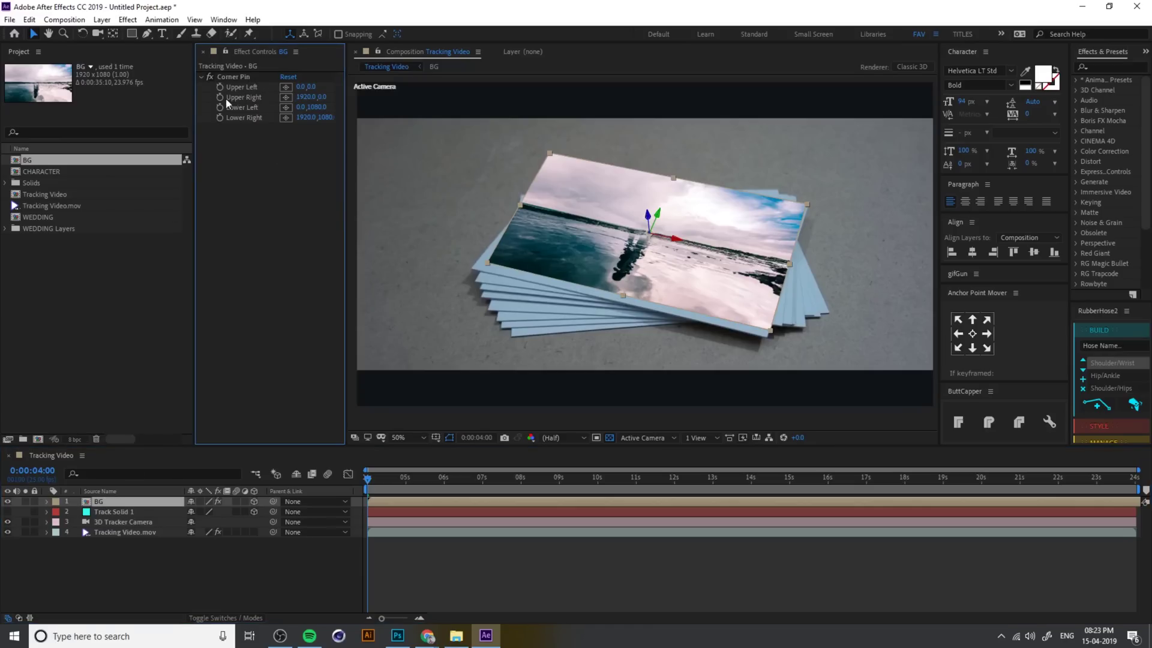
click(240, 77)
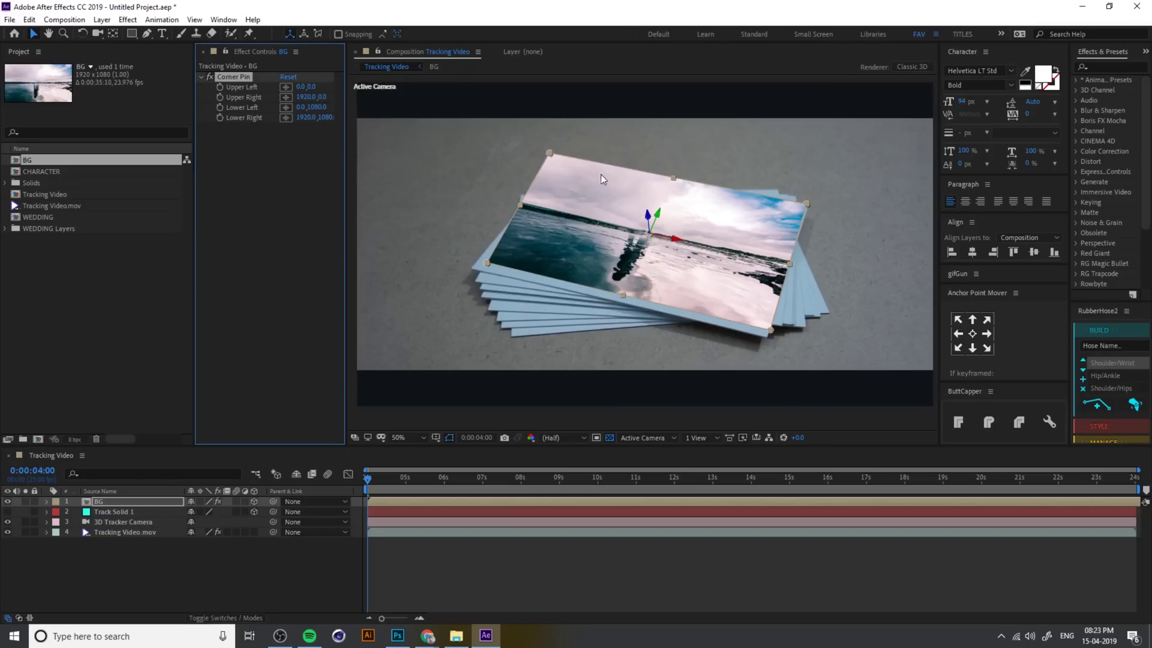
Pin the BG image's four corners roughly onto the top card's inner border at 0:00:04:00.
mouse_move(554, 154)
mouse_down()
mouse_move(559, 182)
mouse_move(560, 172)
mouse_up()
key(ctrl+z)
drag(488, 263, 486, 261)
drag(764, 334, 755, 325)
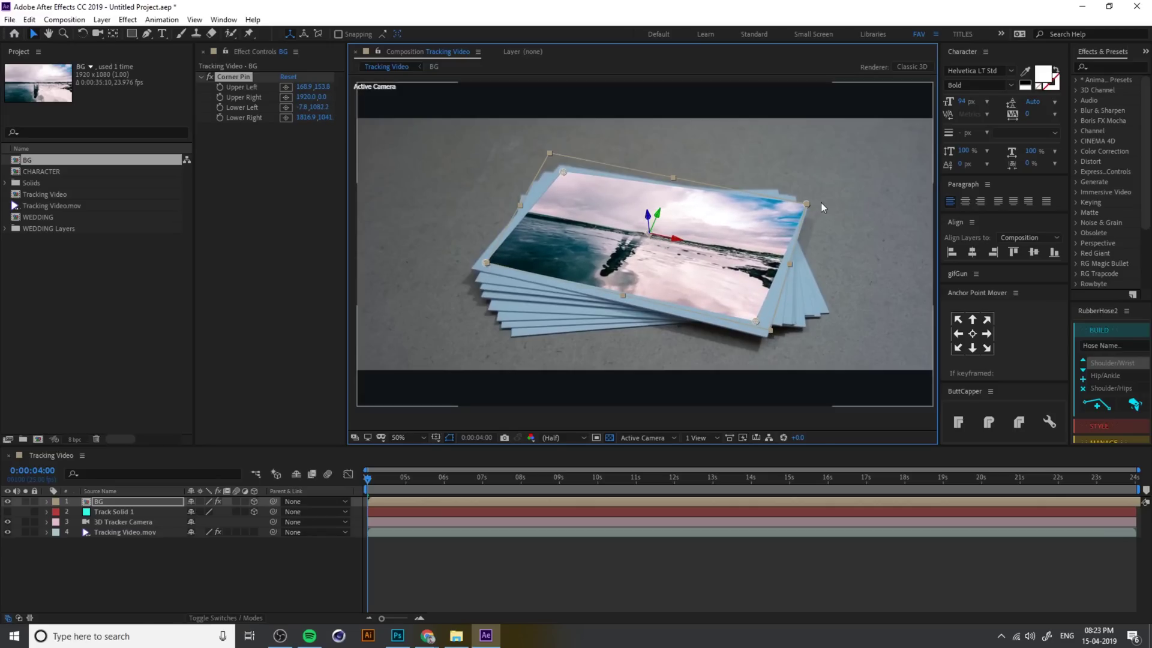
drag(805, 204, 790, 212)
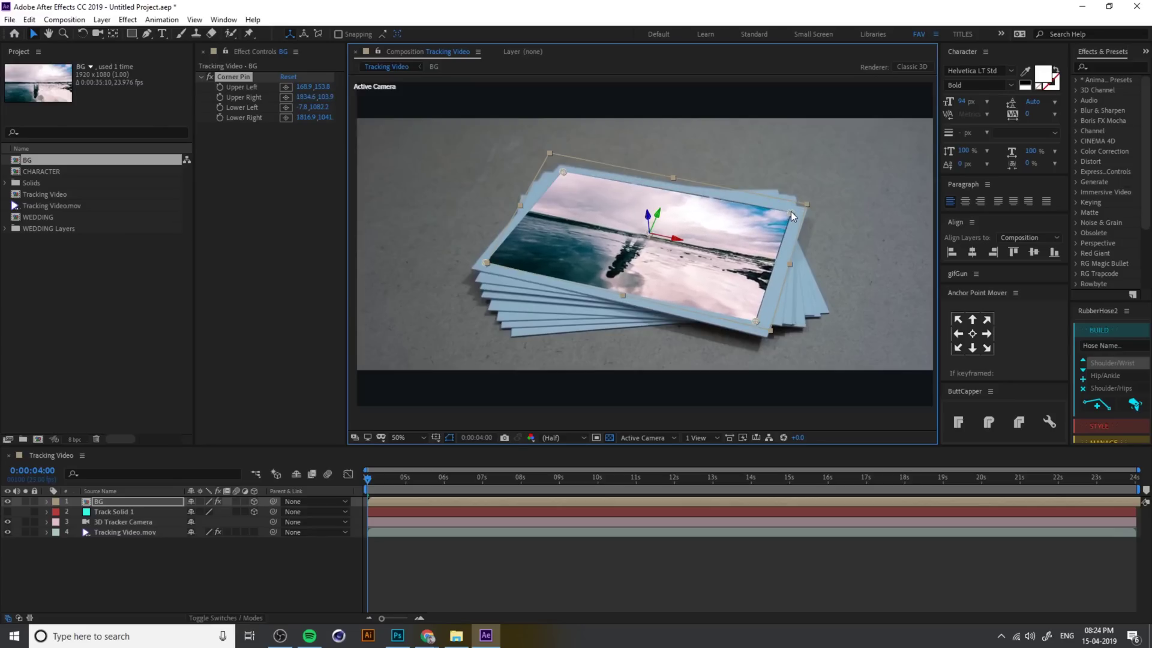
Refine Corner Pin's Lower Right corner to about 1822, 1040 and Upper Right corner to about 1845, 95 against the card's border.
scroll(760, 312, up, 2)
drag(760, 313, 542, 50)
scroll(779, 248, up, 1)
drag(779, 250, 237, 262)
mouse_move(613, 301)
mouse_down()
mouse_move(618, 290)
mouse_move(619, 303)
mouse_up()
scroll(645, 276, down, 1)
drag(711, 141, 673, 355)
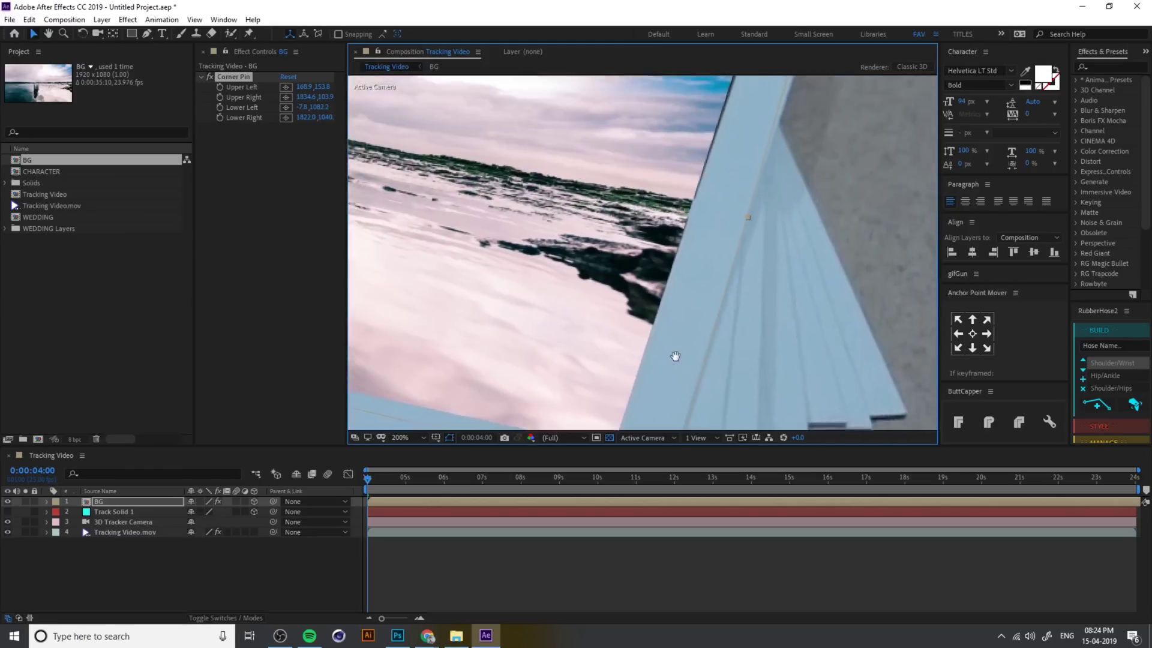
drag(718, 201, 700, 342)
scroll(705, 322, up, 1)
drag(747, 165, 805, 352)
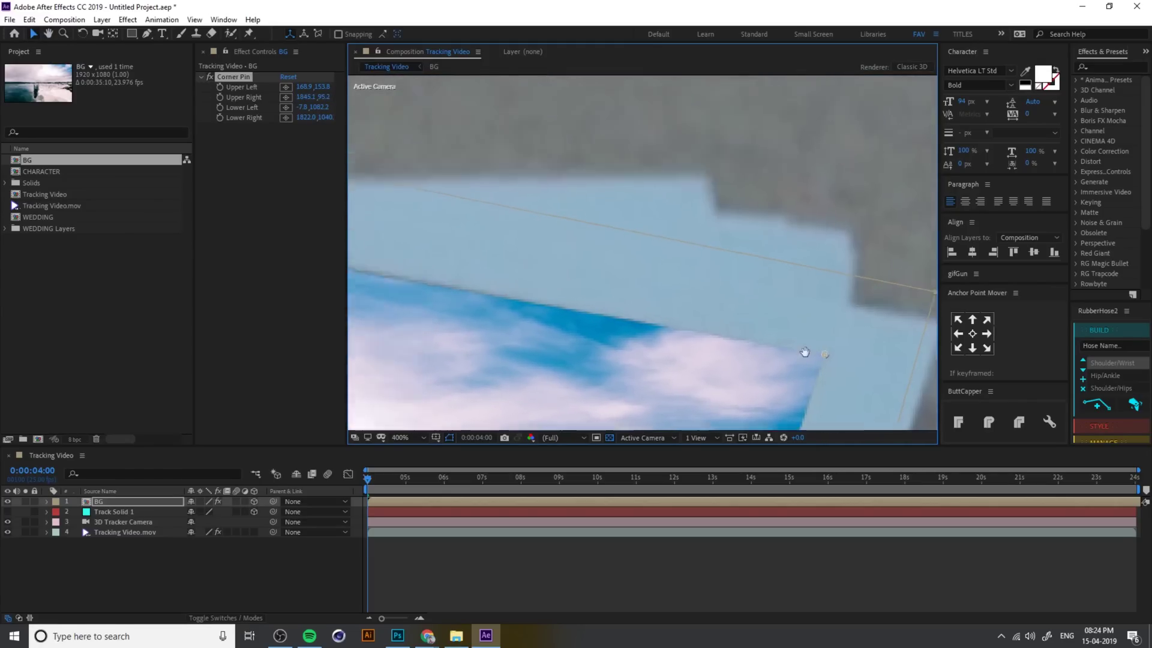
Adjust Corner Pin's Upper Left corner to about 172.5, 148 and Lower Left corner to about -0.9, 1067.7 on the card's border.
drag(480, 300, 1002, 352)
drag(540, 275, 1035, 406)
drag(468, 309, 957, 335)
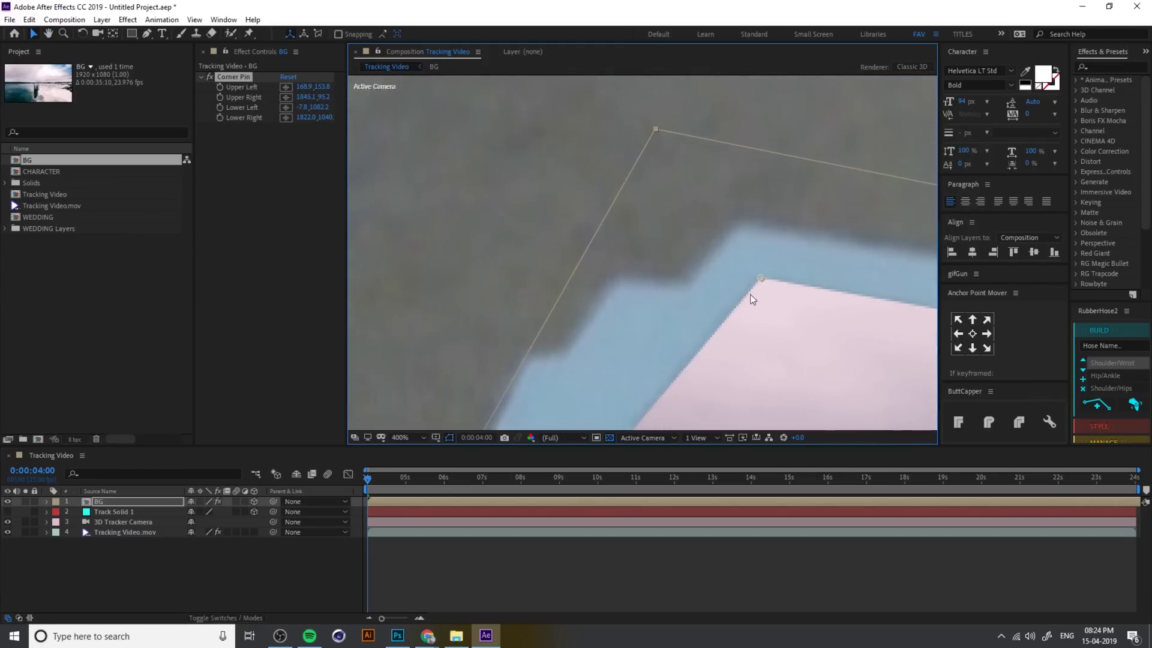
drag(750, 294, 770, 73)
drag(524, 357, 740, 56)
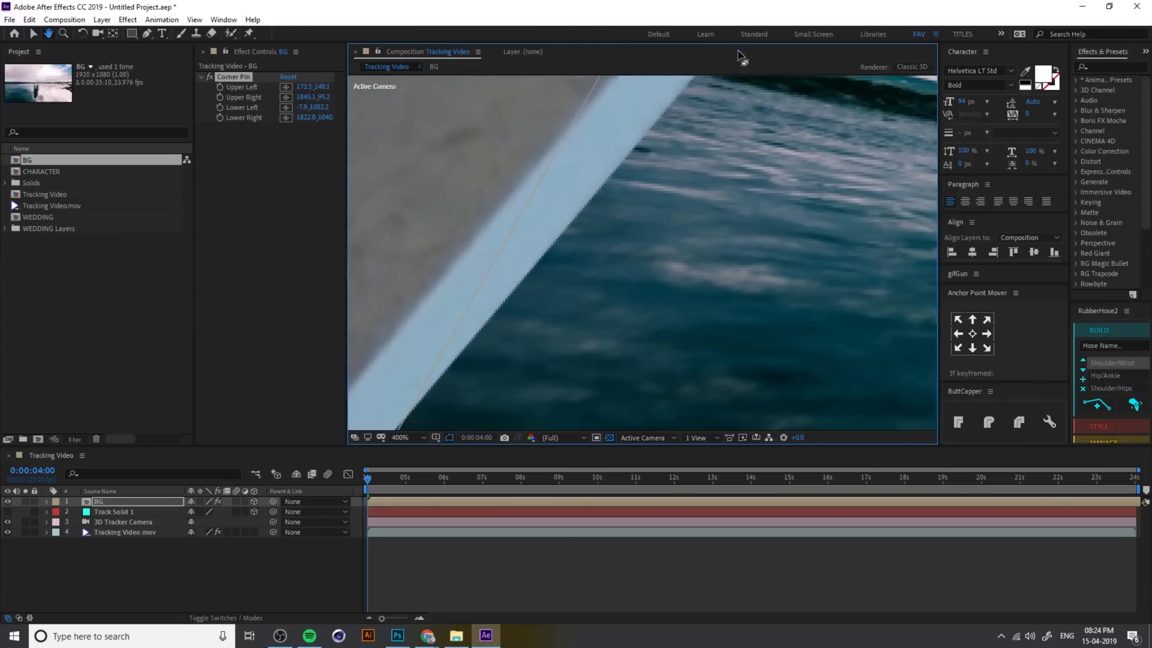
drag(437, 420, 555, 173)
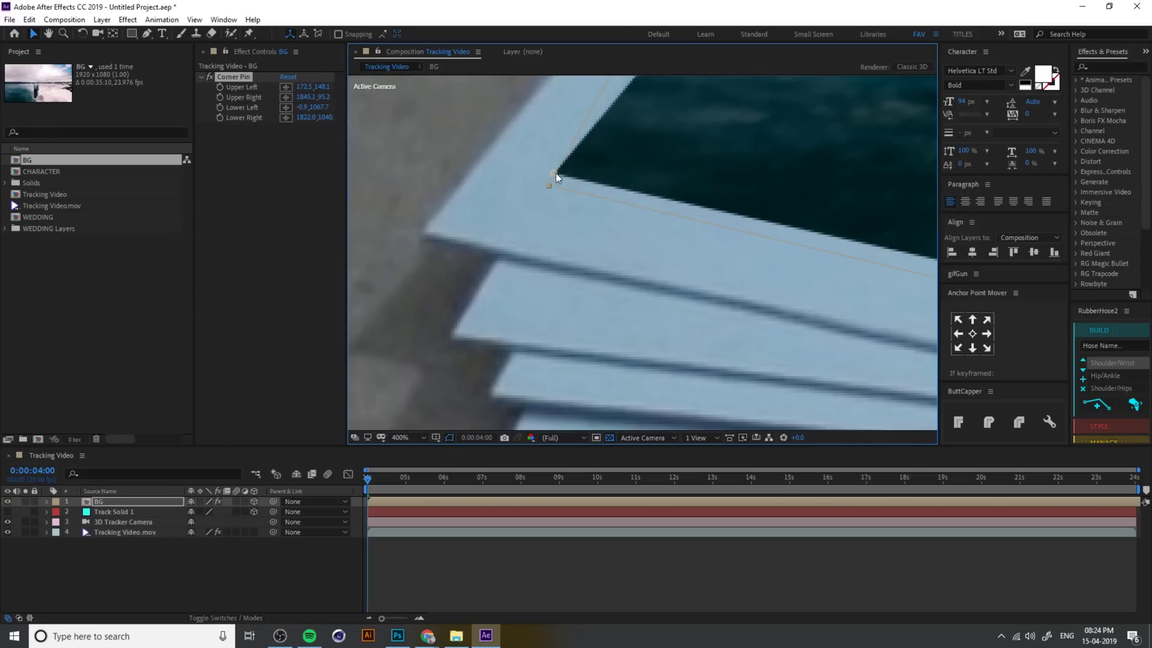
Fine-tune Corner Pin's Upper Left corner to about 168.6, 144.4 to even out the card's border.
scroll(693, 203, down, 6)
scroll(652, 247, up, 4)
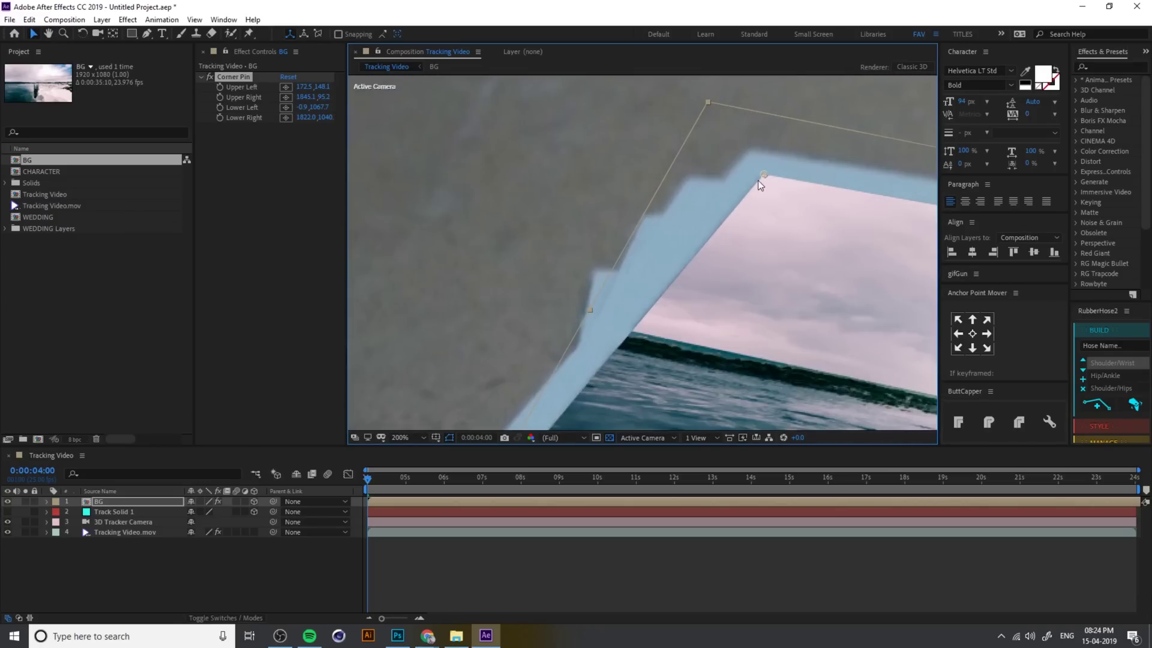
drag(765, 174, 764, 173)
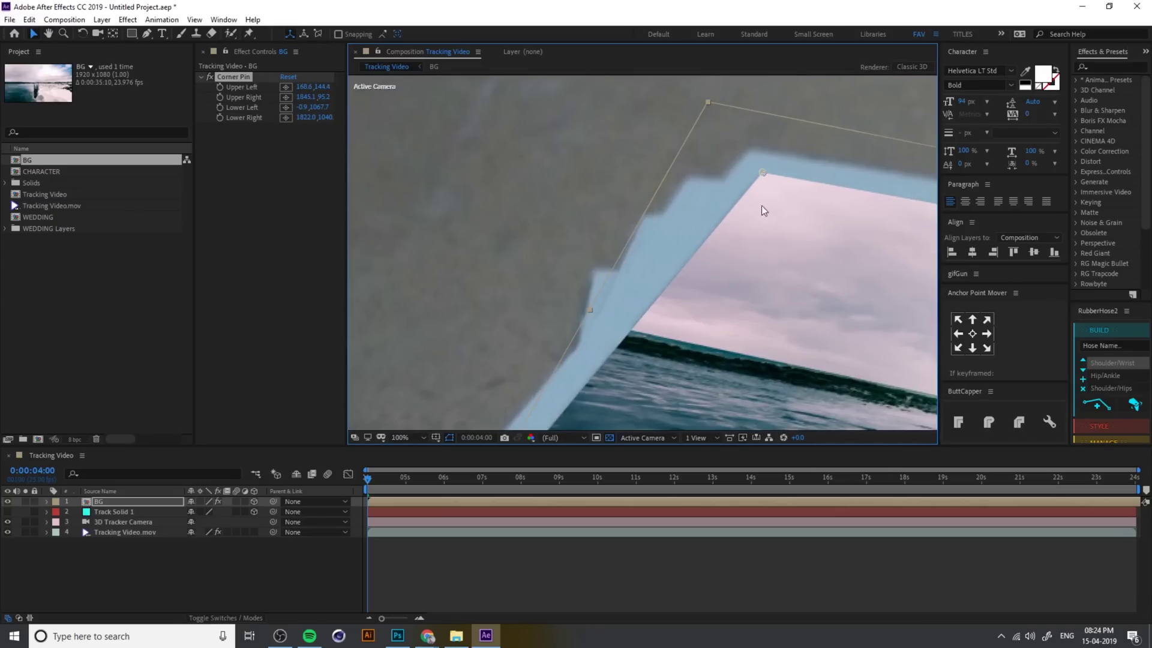
scroll(762, 205, down, 2)
scroll(730, 312, down, 1)
Enable keyframing for all four Corner Pin corners of the BG layer at 0:00:04:00.
click(682, 352)
scroll(686, 308, down, 1)
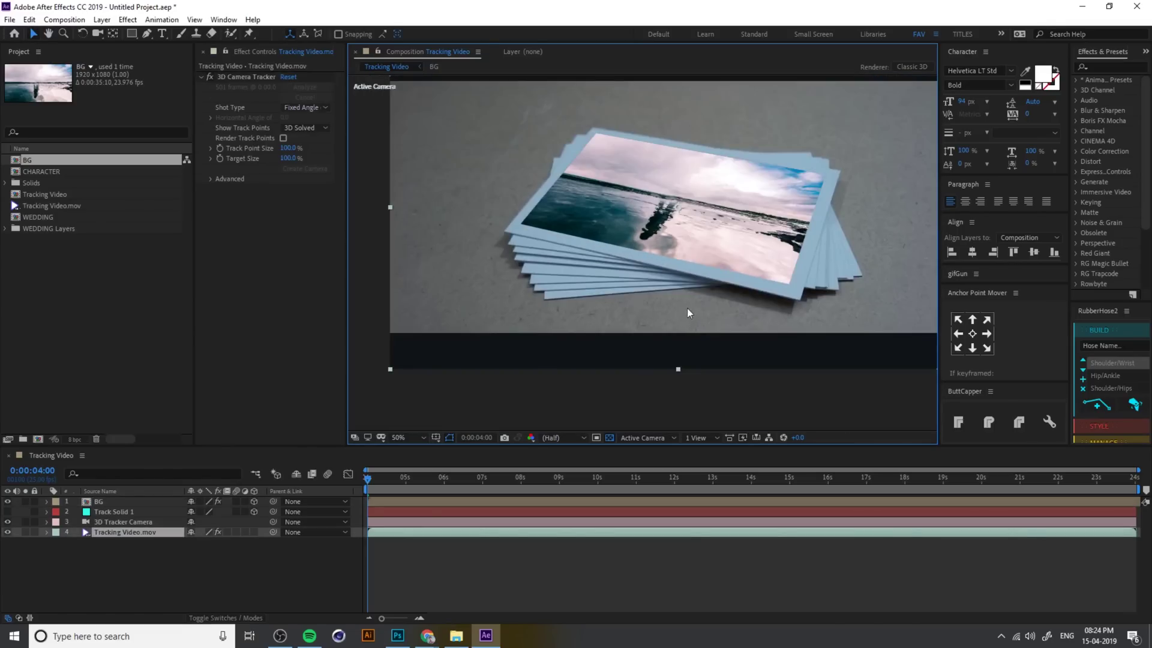
click(106, 502)
drag(219, 87, 219, 140)
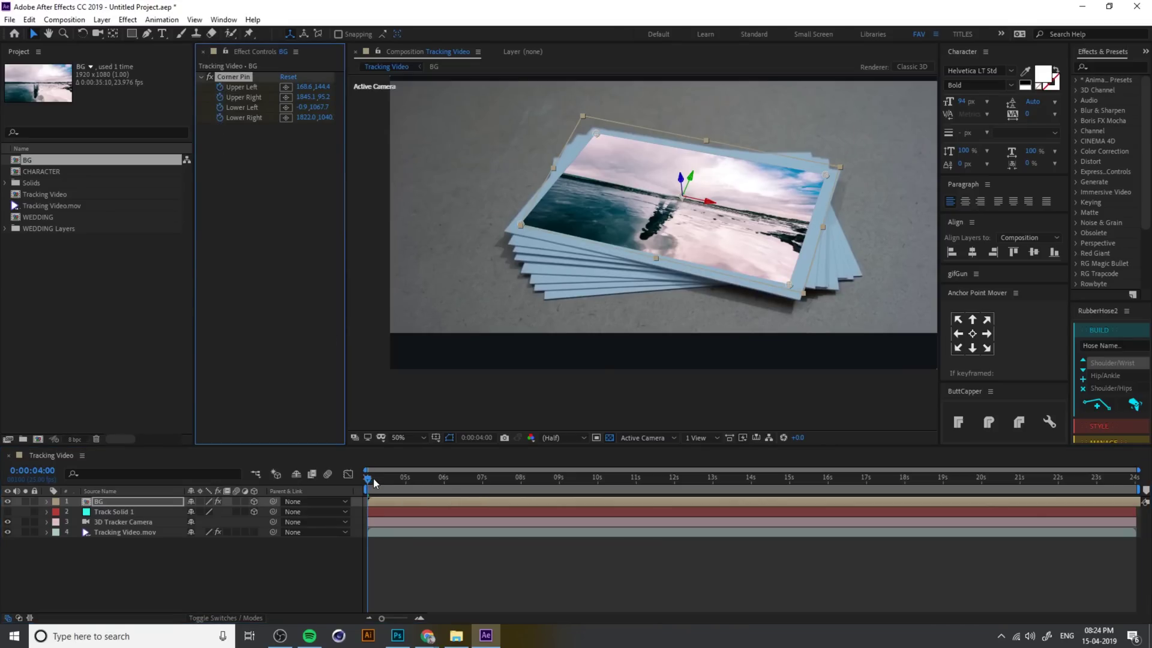
At 0:00:24:00, move Corner Pin's Lower Right corner to about 1944.5, 1025 and Lower Left corner to about 45.7, 1061.6.
drag(377, 485, 1133, 491)
scroll(849, 233, up, 4)
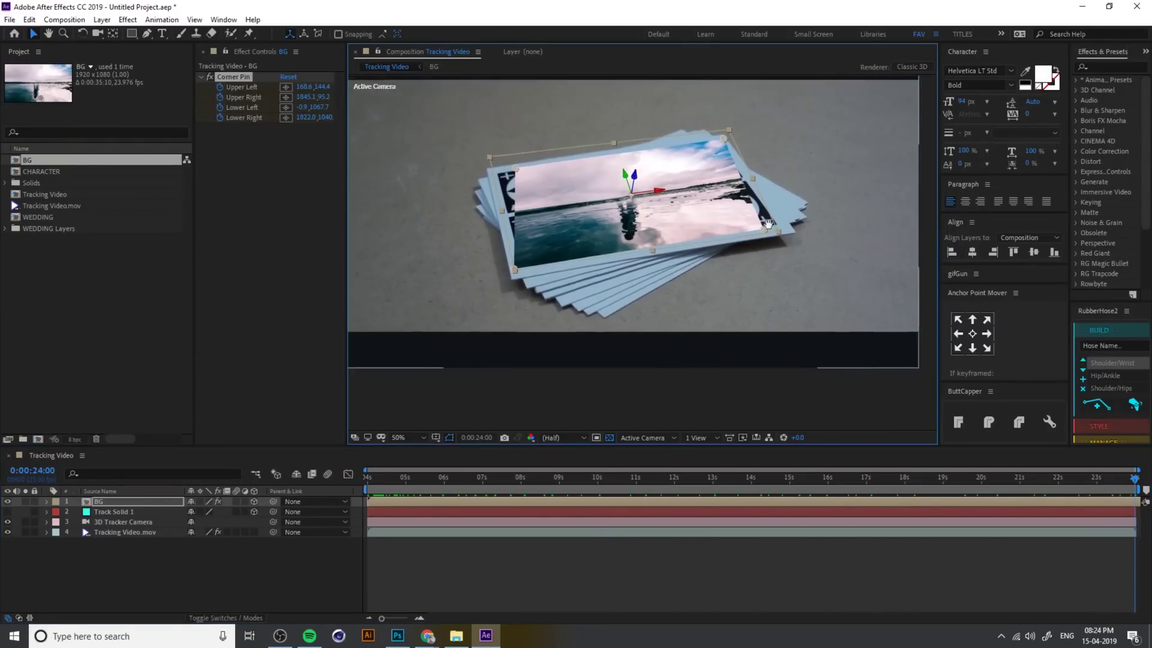
drag(764, 311, 671, 294)
drag(408, 360, 685, 302)
scroll(662, 295, up, 2)
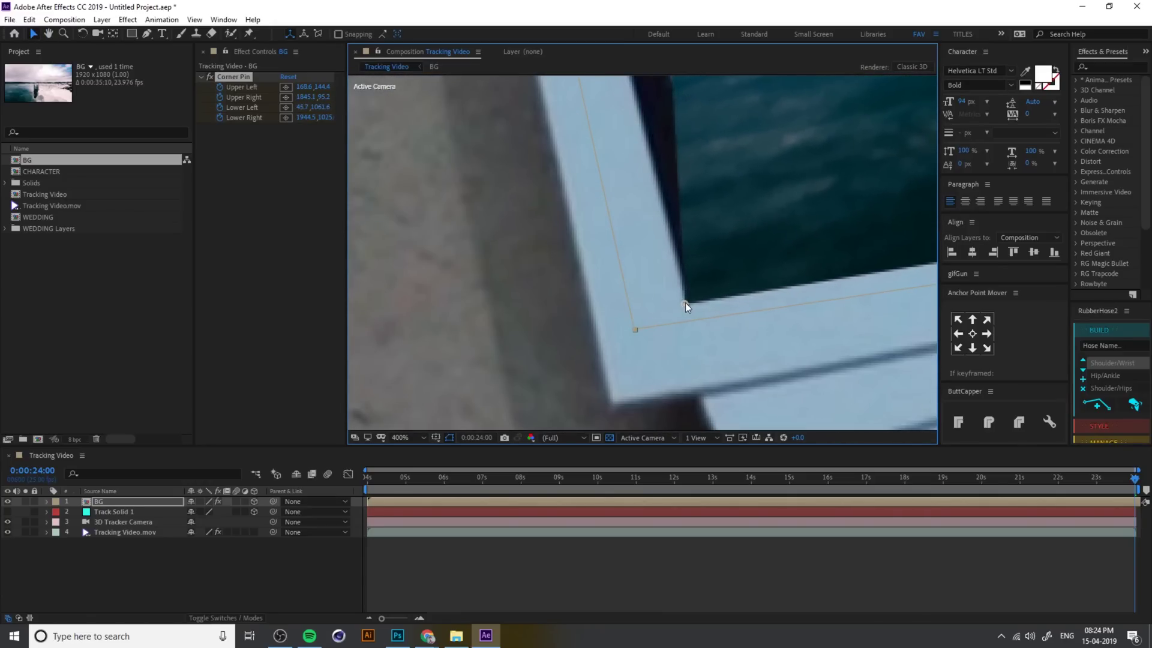
Move Corner Pin's Upper Left corner to about 30.4, 172.8 and Upper Right corner to about 1784.9, 96.1 on the card's inner border.
scroll(685, 302, down, 2)
scroll(644, 181, up, 2)
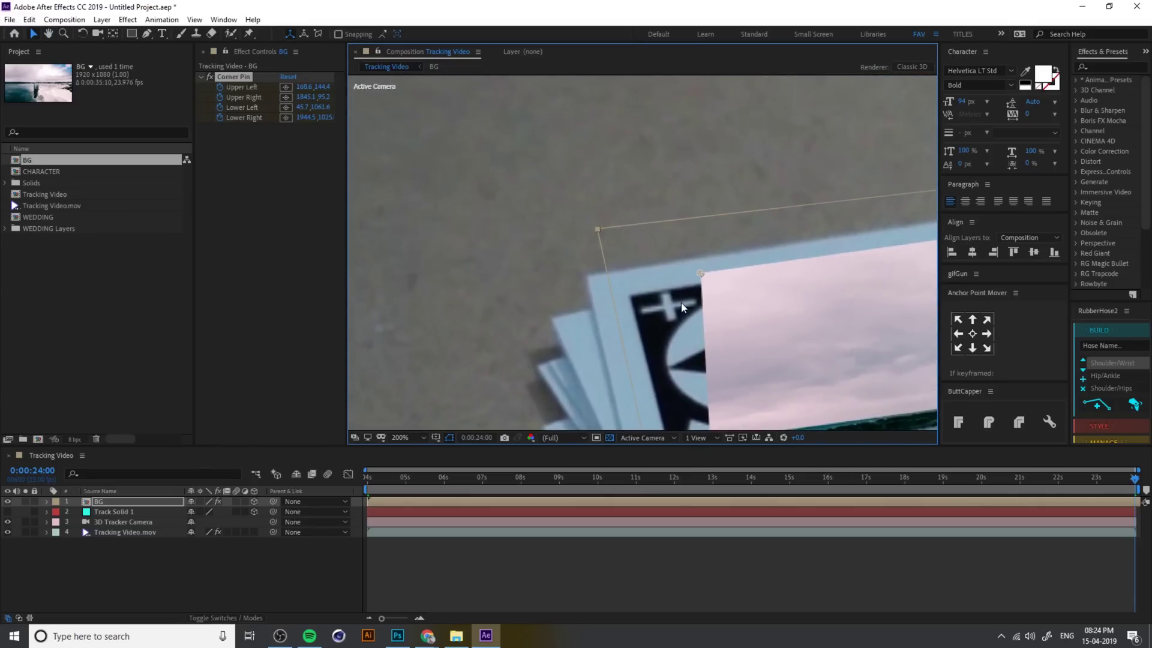
drag(761, 294, 617, 334)
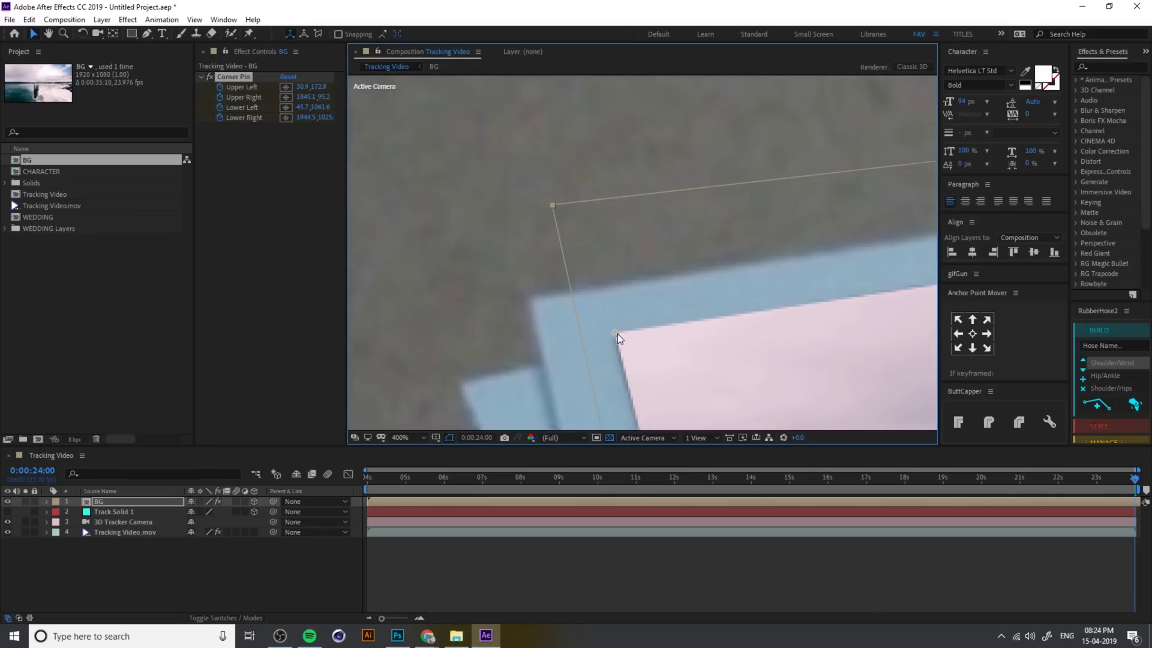
scroll(708, 307, down, 4)
scroll(606, 278, up, 2)
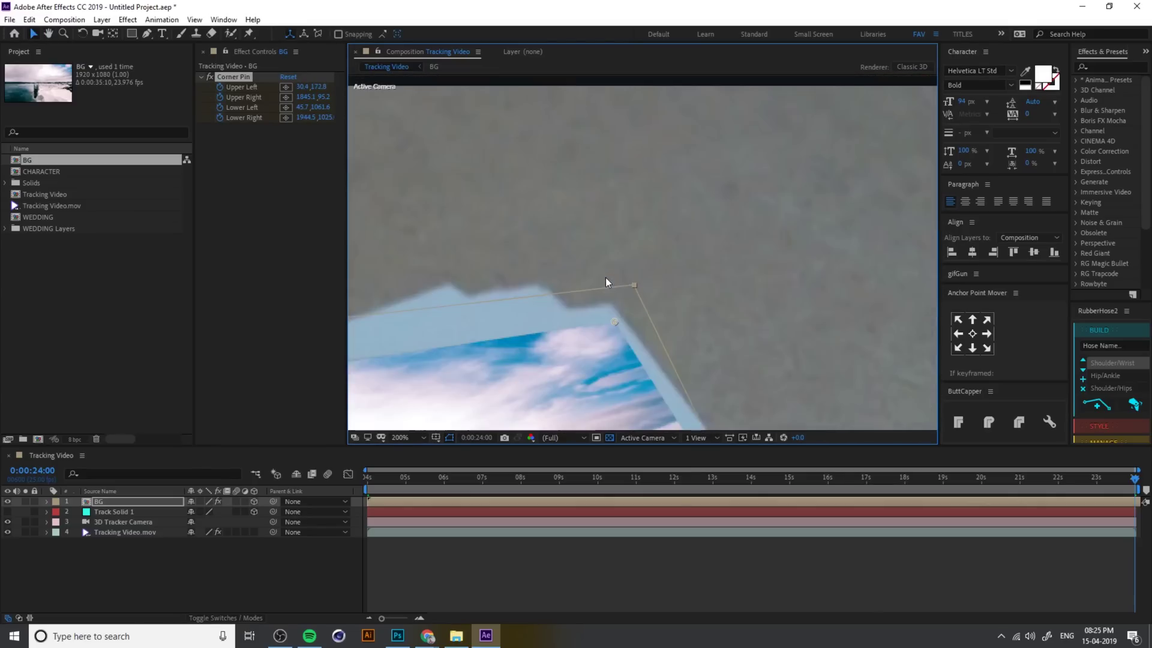
drag(724, 240, 699, 239)
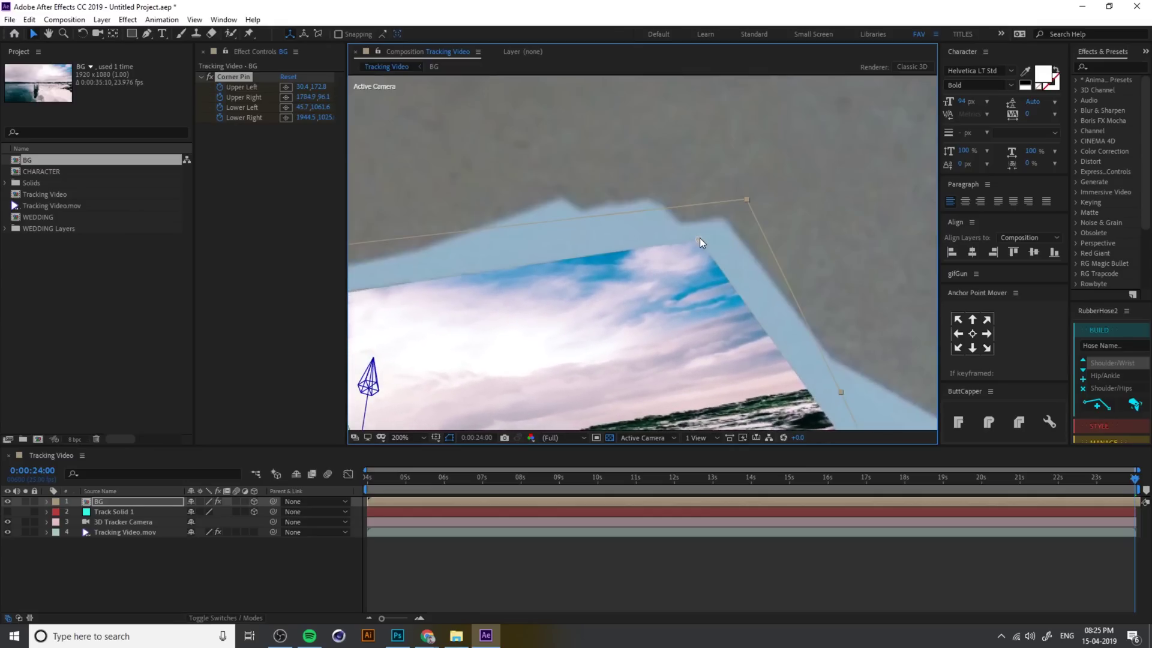
Fine-tune Corner Pin's Upper Left corner to about 26.8, 167.8 at 0:00:24:00, and deselect the BG layer.
drag(645, 282, 977, 248)
drag(722, 270, 996, 230)
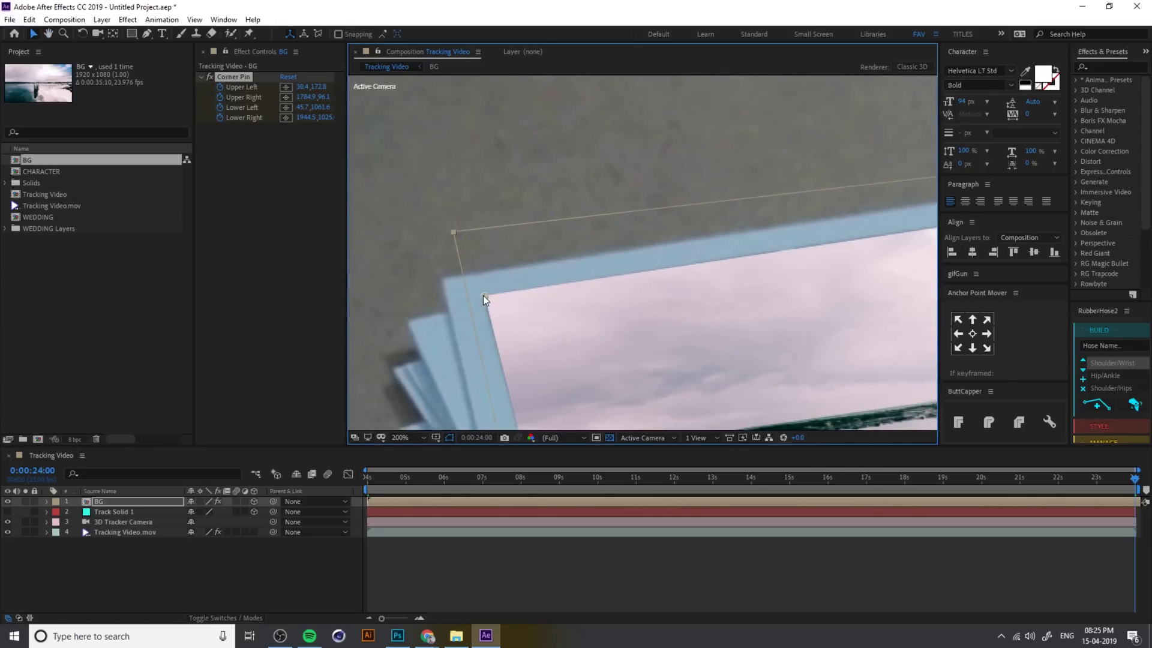
drag(483, 295, 481, 294)
scroll(489, 294, down, 4)
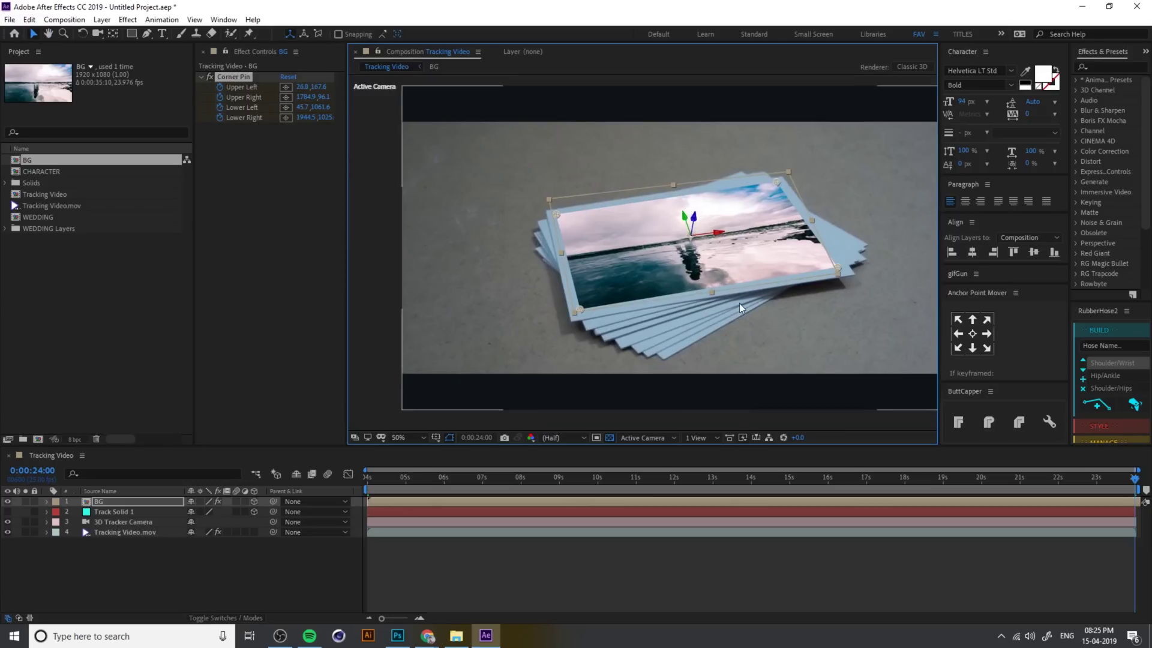
click(752, 316)
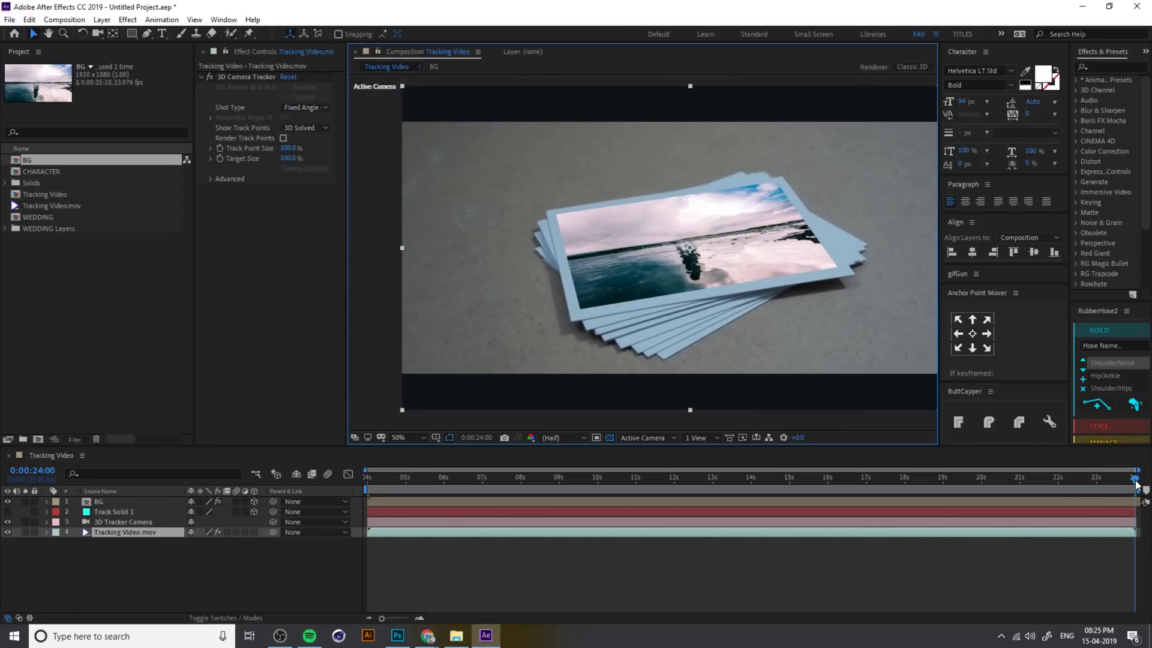
Preview the BG layer's fit on the card from 0:00:04:00, stop at 0:00:13:11, and deselect the footage layer.
drag(1133, 483, 228, 507)
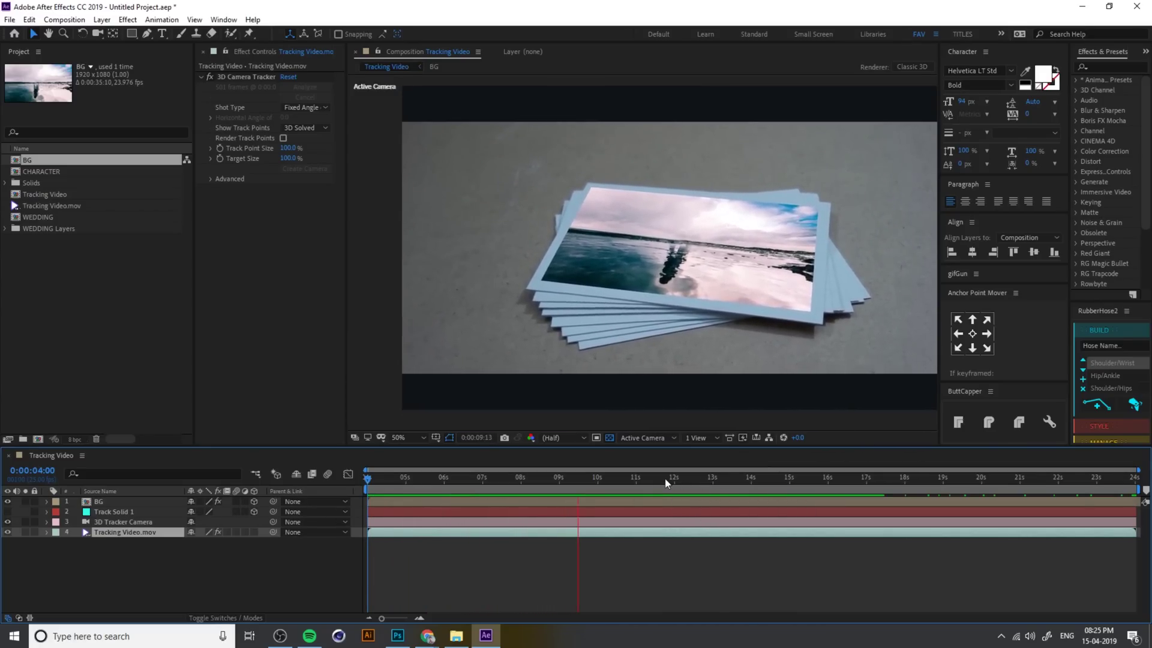
click(703, 478)
click(729, 480)
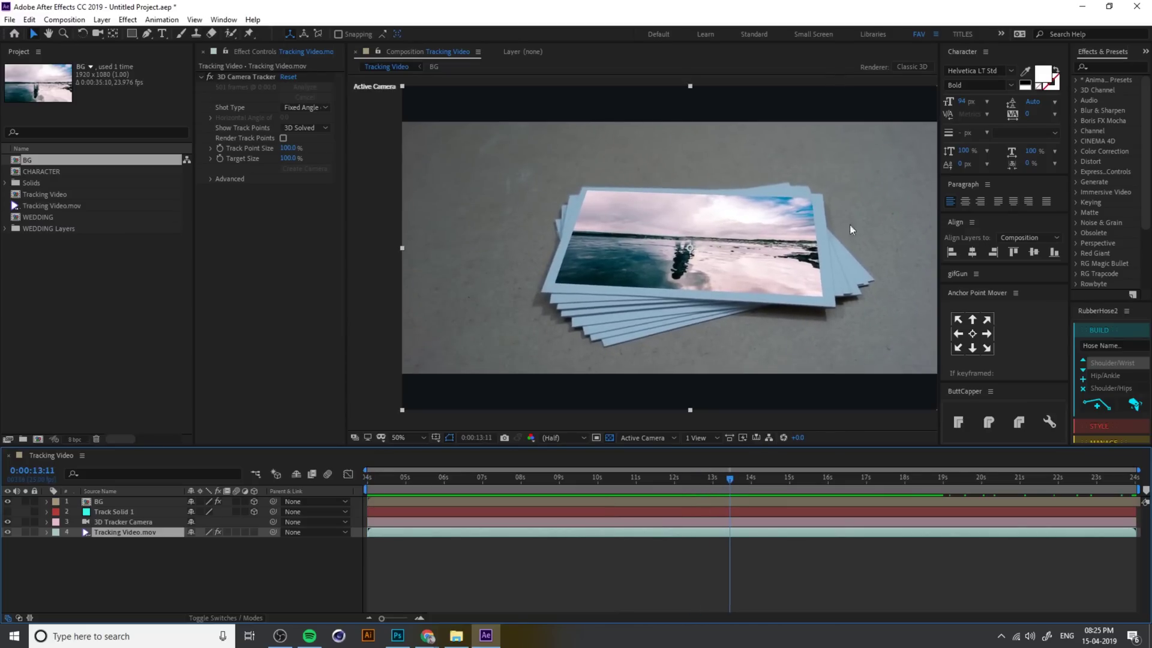
click(132, 596)
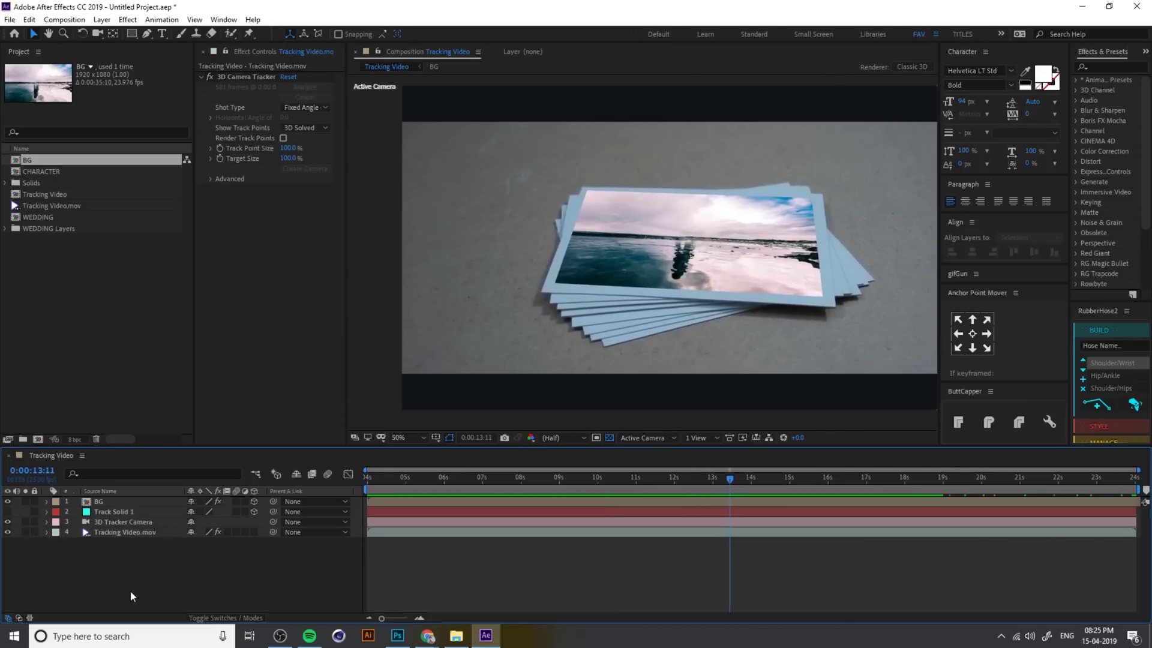
Start saving the project, choose the TOOLS (D:) drive as the location, and clear the file name.
key(ctrl+s)
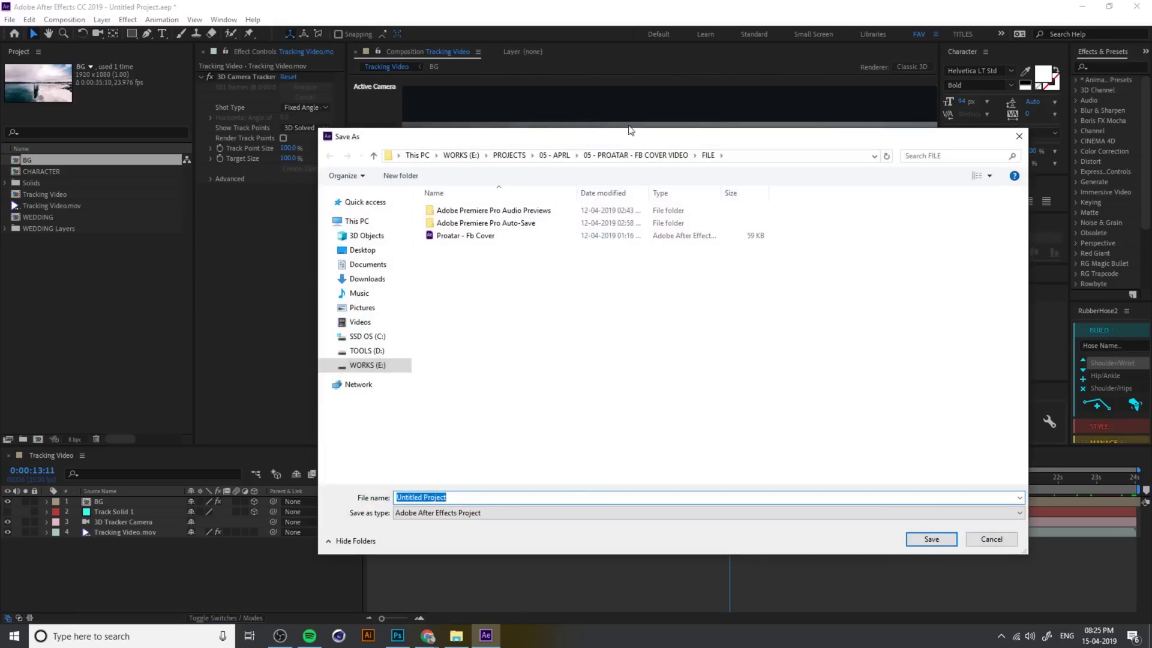
click(367, 350)
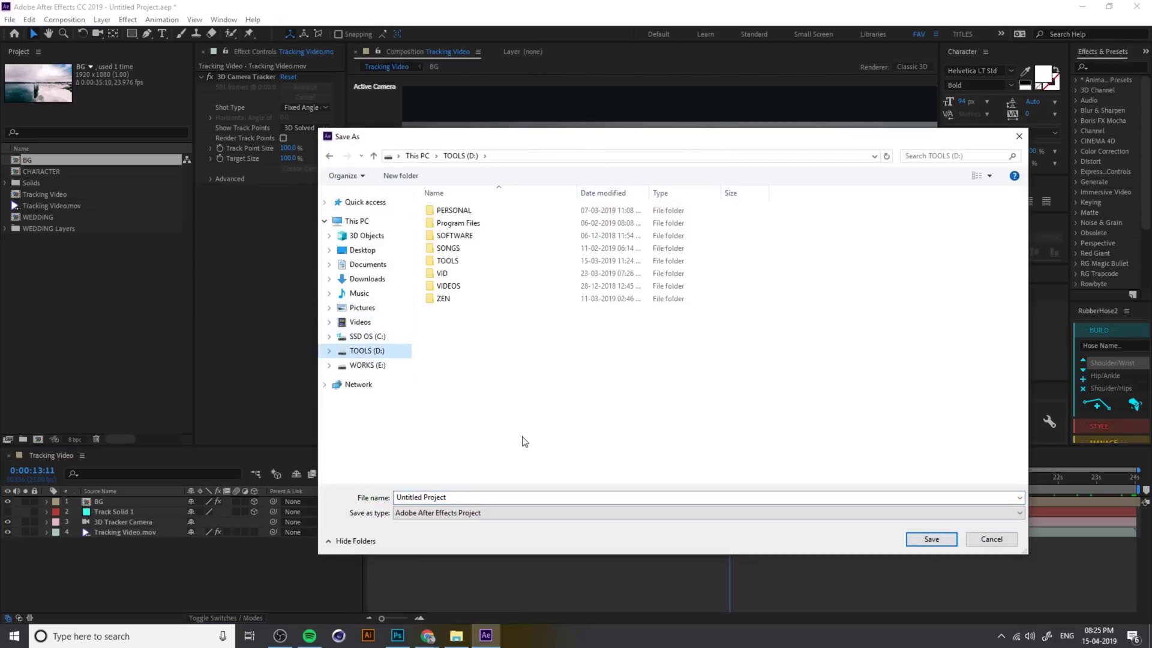
triple_click(524, 496)
text(After Effects must have keyframes selected from one layer in order to export them as text.)
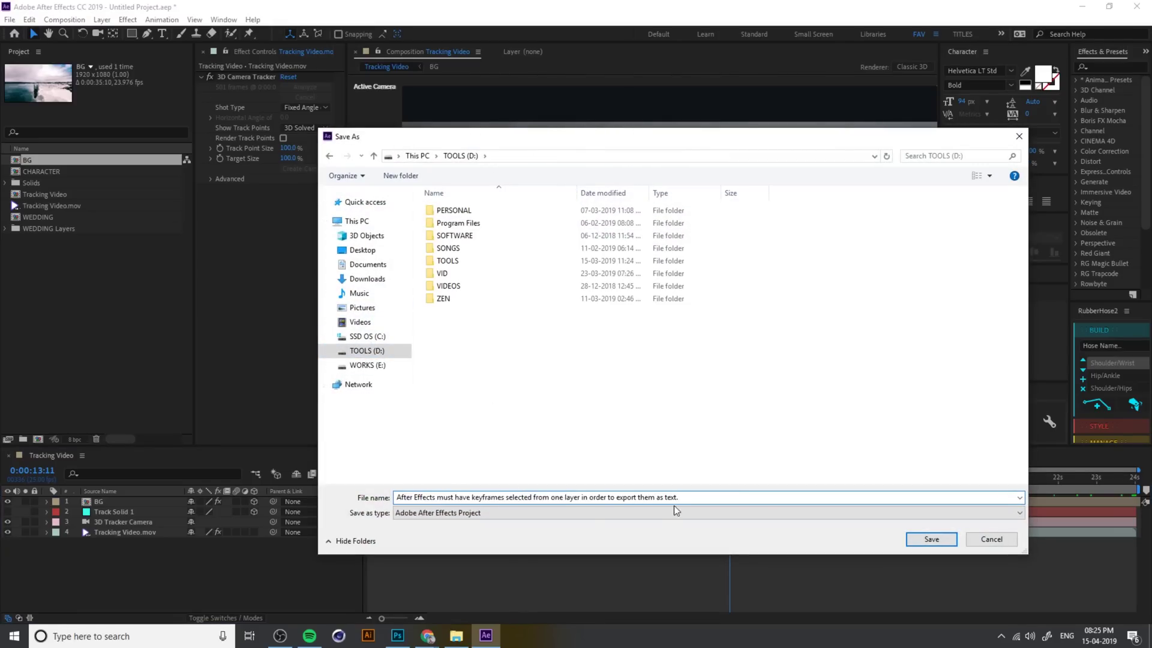
key(ctrl+a)
key(BackSpace)
Set the save location to the 10 - POP UP VIDEO folder using its path copied from File Explorer, and name the project WEDDING POP.
click(456, 635)
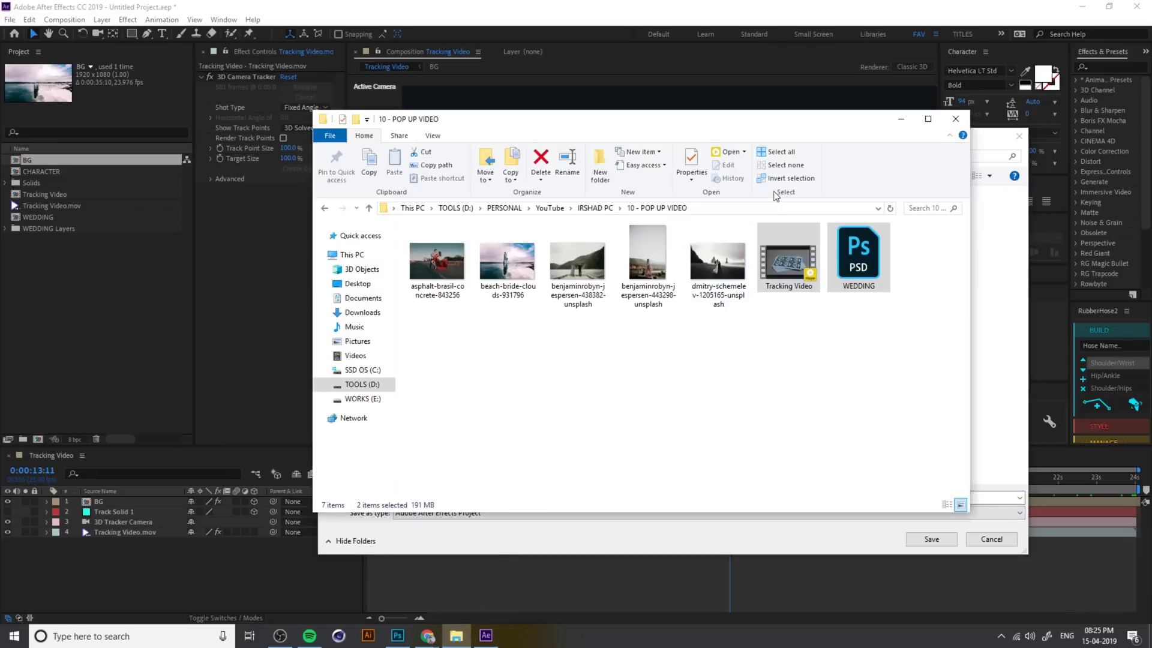
click(757, 209)
key(ctrl+c)
key(alt+Tab)
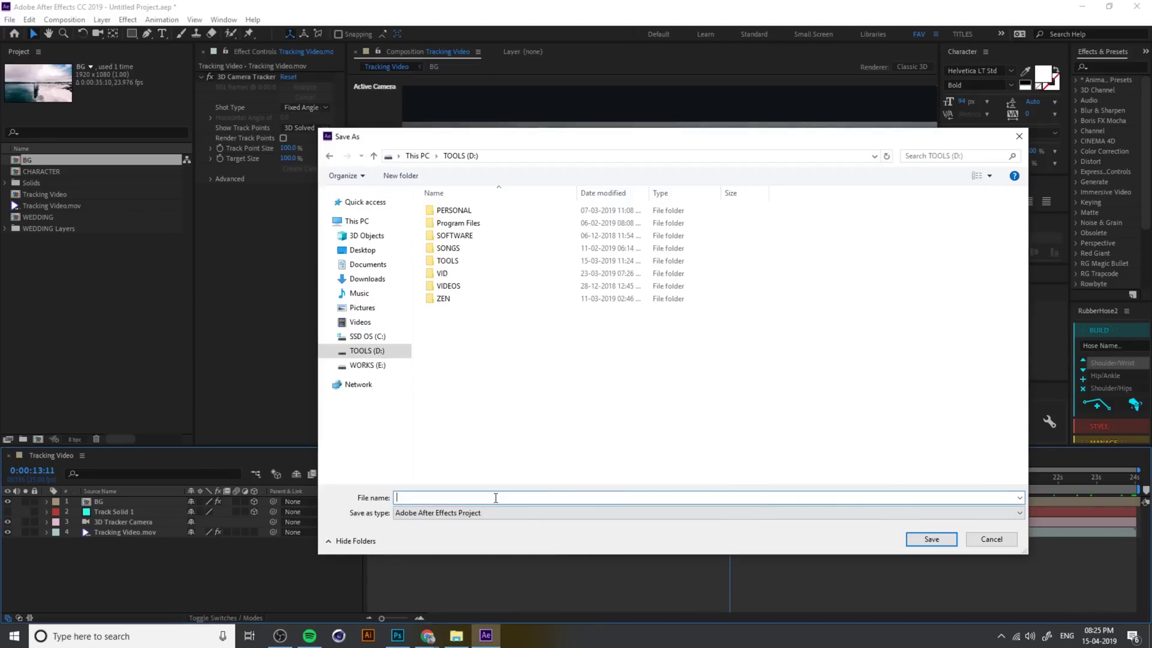
key(ctrl+v)
key(Return)
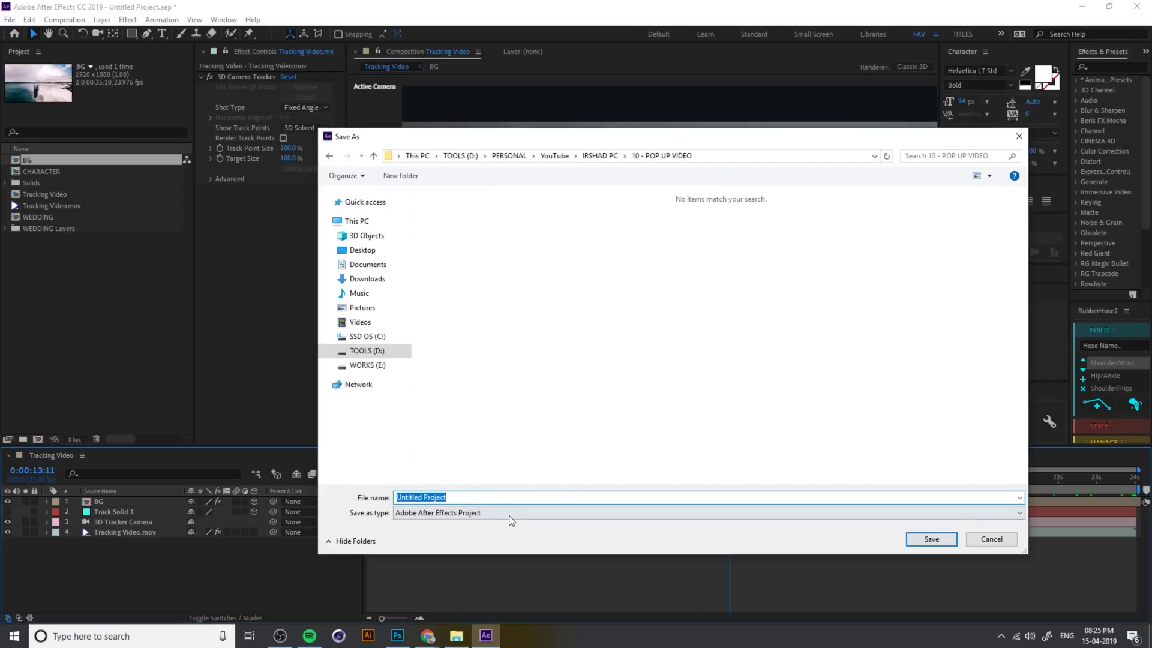
text(WEDD)
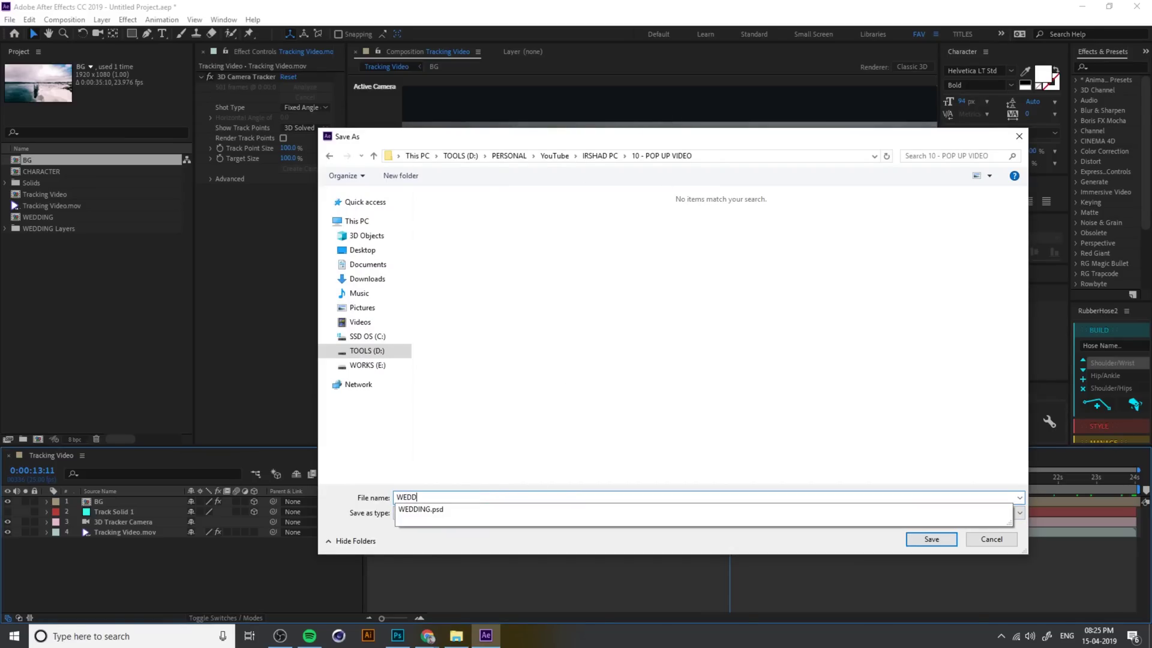
text(ING POP)
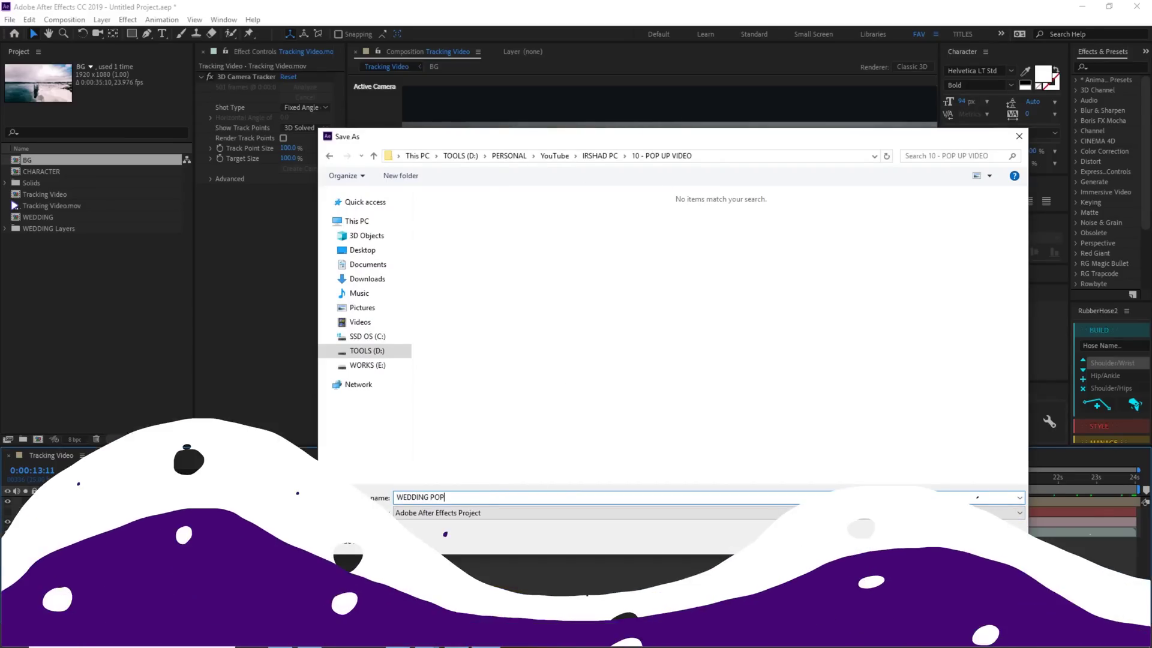